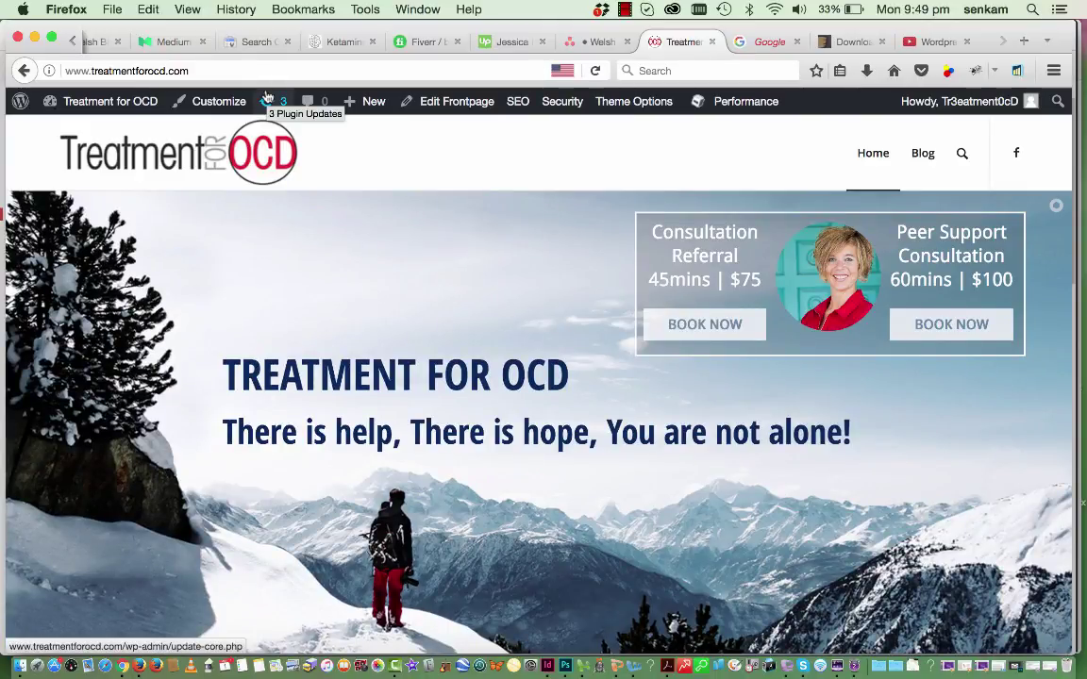
# - Open the site's WordPress dashboard and return to the front page by removing wp-admin from the address
pyautogui.moveTo(90, 102)
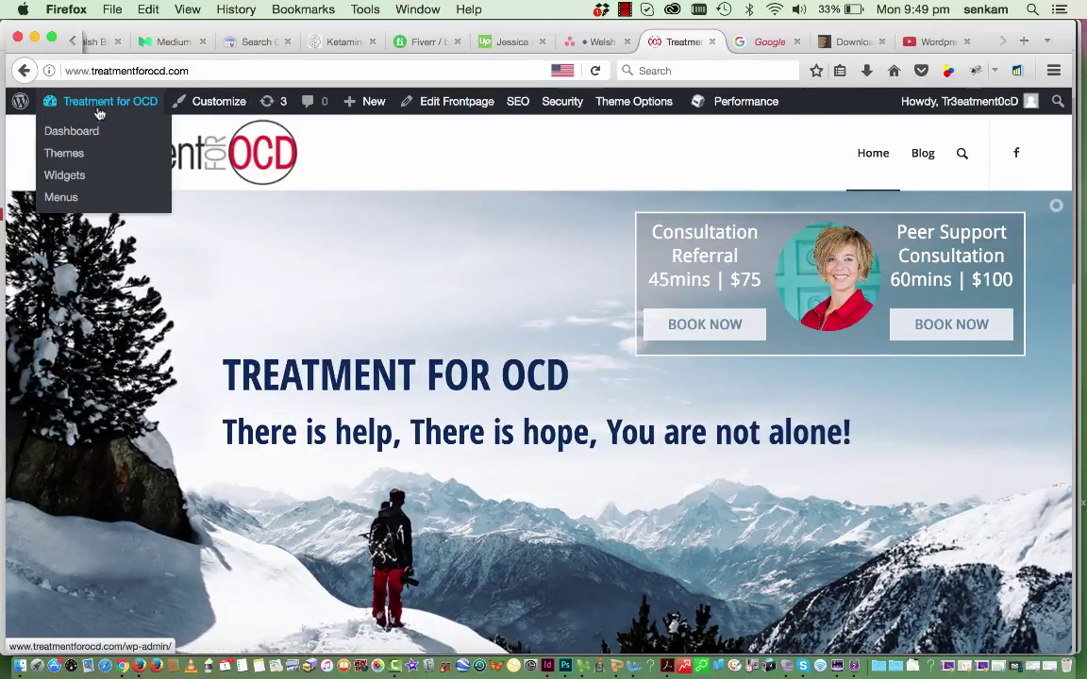
pyautogui.click(78, 133)
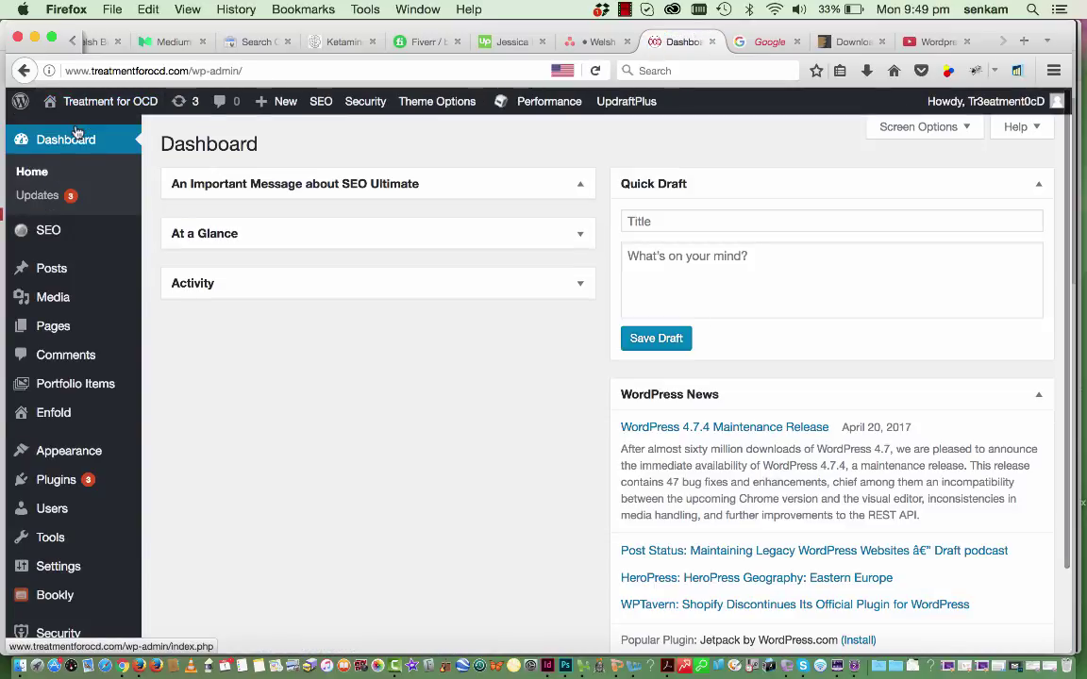
pyautogui.moveTo(252, 70); pyautogui.dragTo(189, 72)
pyautogui.press('BackSpace')
pyautogui.press('Return')
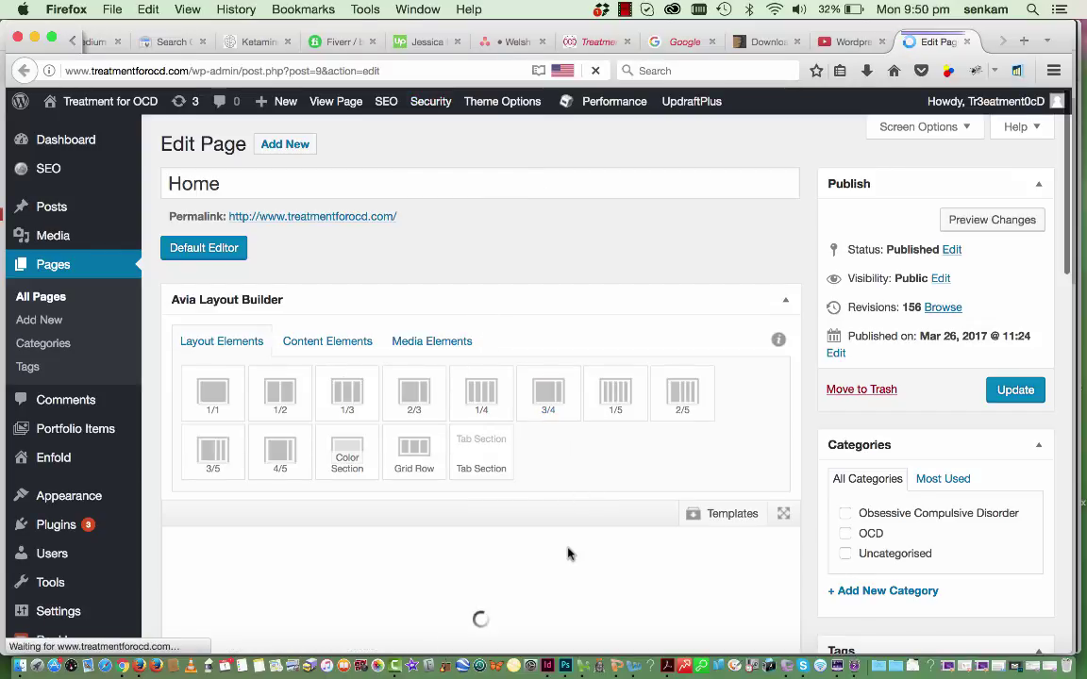
# - Change the session price in the Home page's Referral Consultation text block to $75.00, save the block and update the page
pyautogui.scroll(-3, 567, 554)
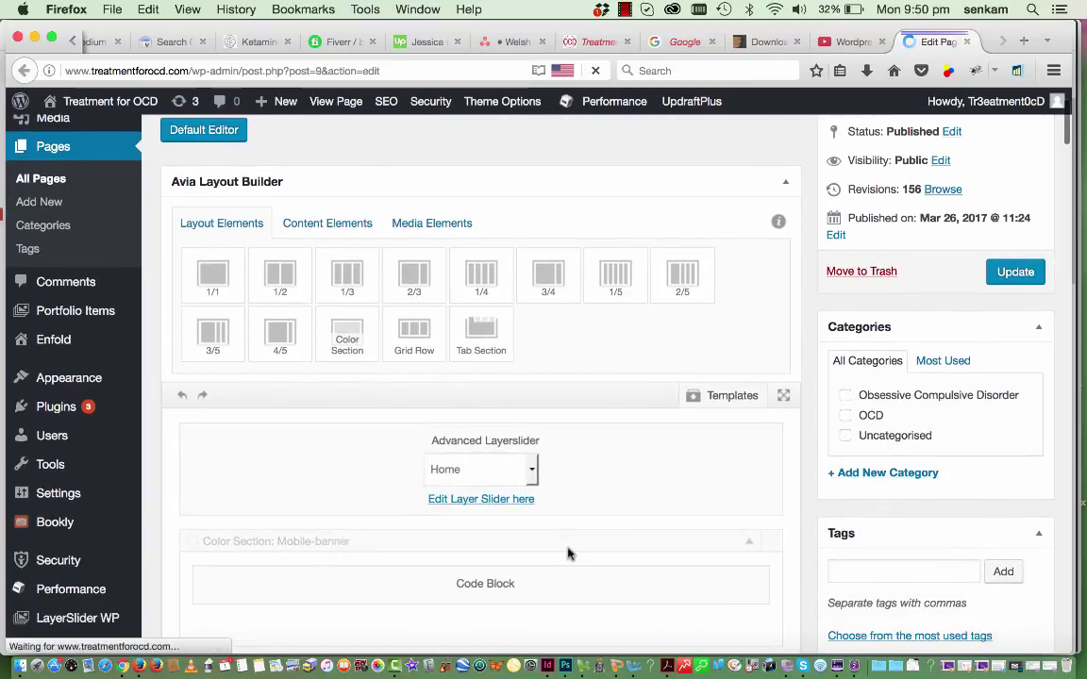
pyautogui.scroll(-2, 567, 548)
pyautogui.scroll(-3, 446, 519)
pyautogui.scroll(-2, 446, 516)
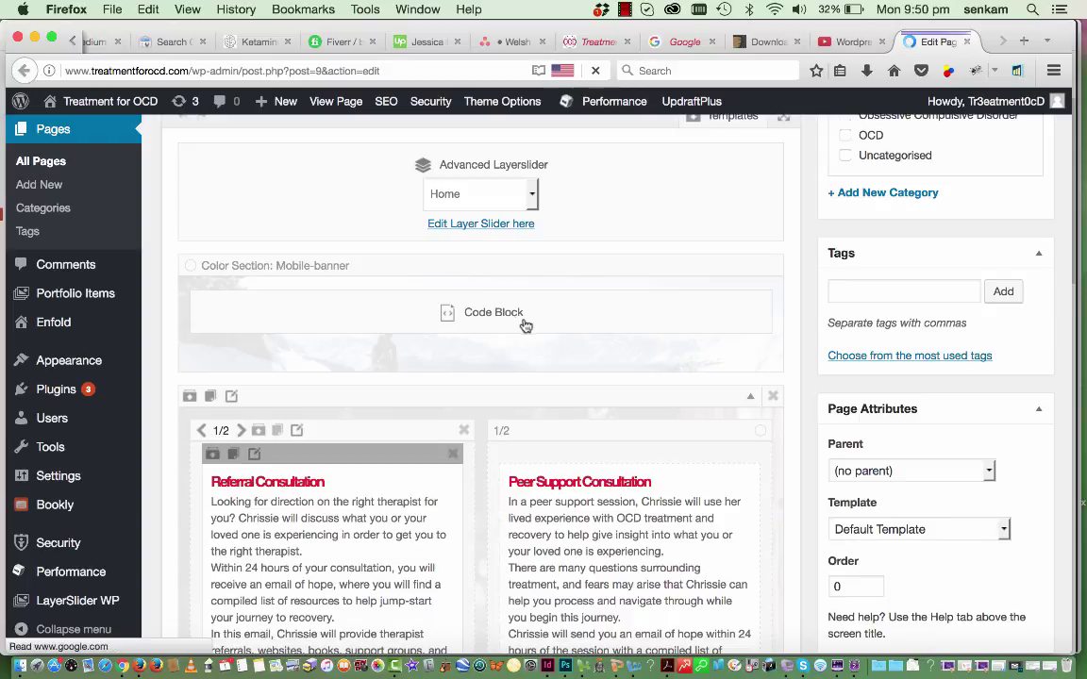
pyautogui.scroll(-4, 417, 442)
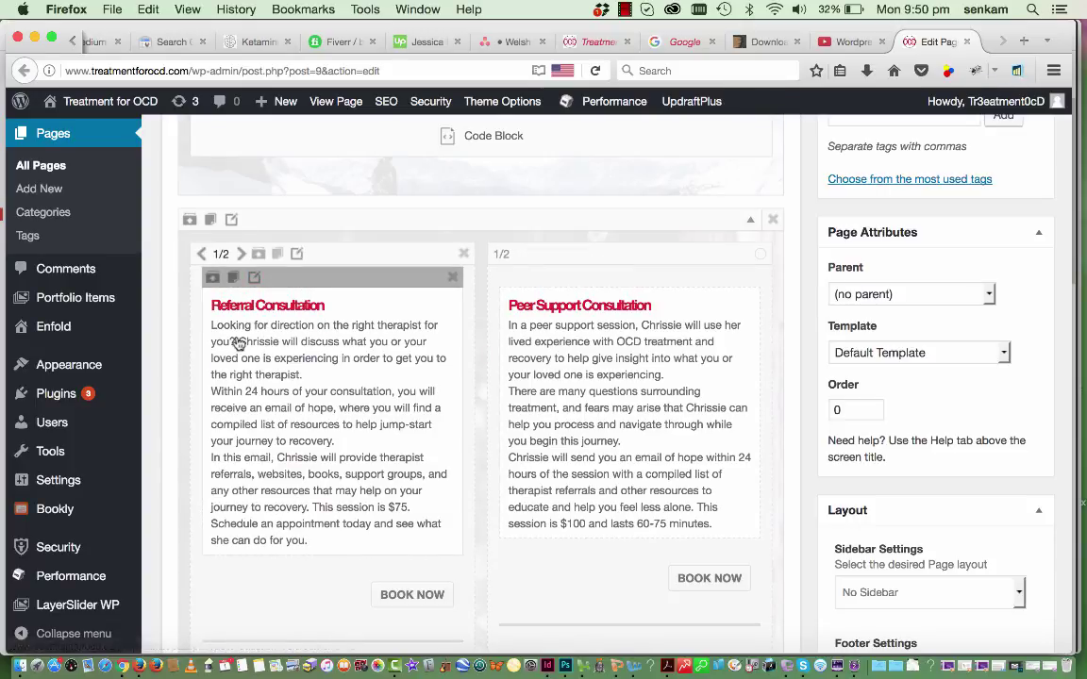
pyautogui.click(255, 280)
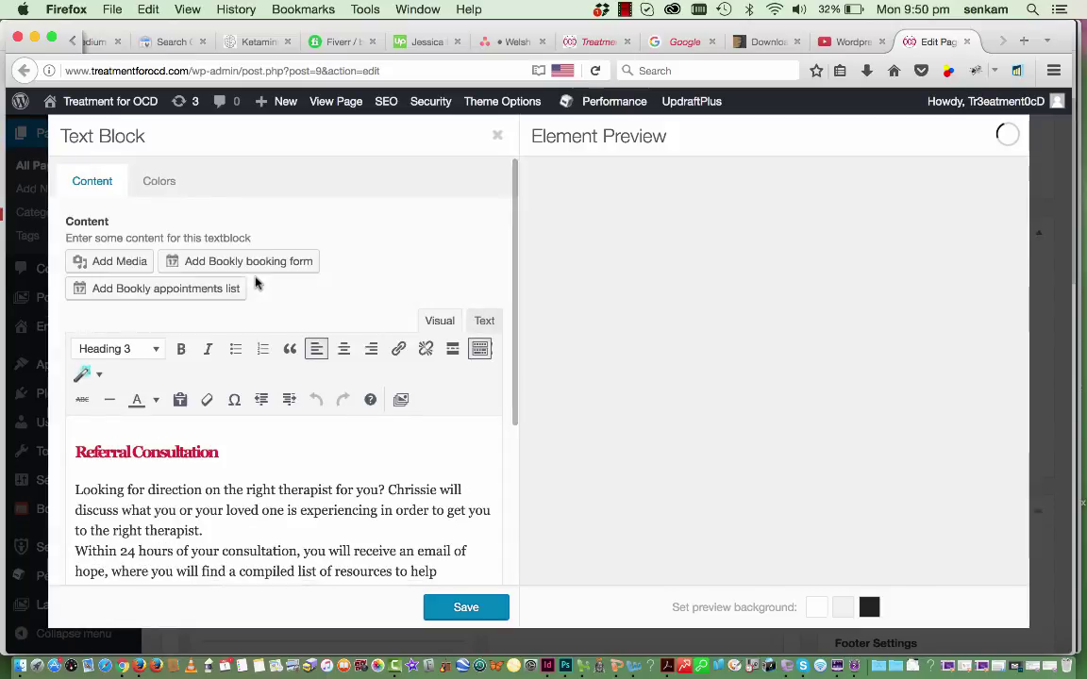
pyautogui.scroll(-4, 281, 475)
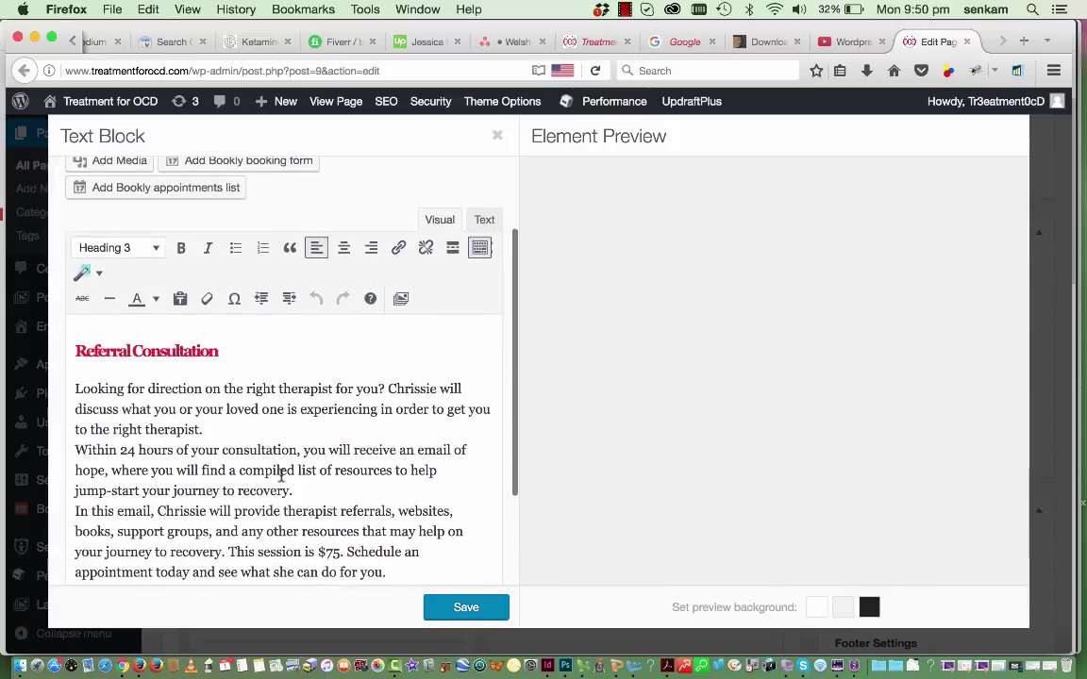
pyautogui.scroll(-2, 281, 475)
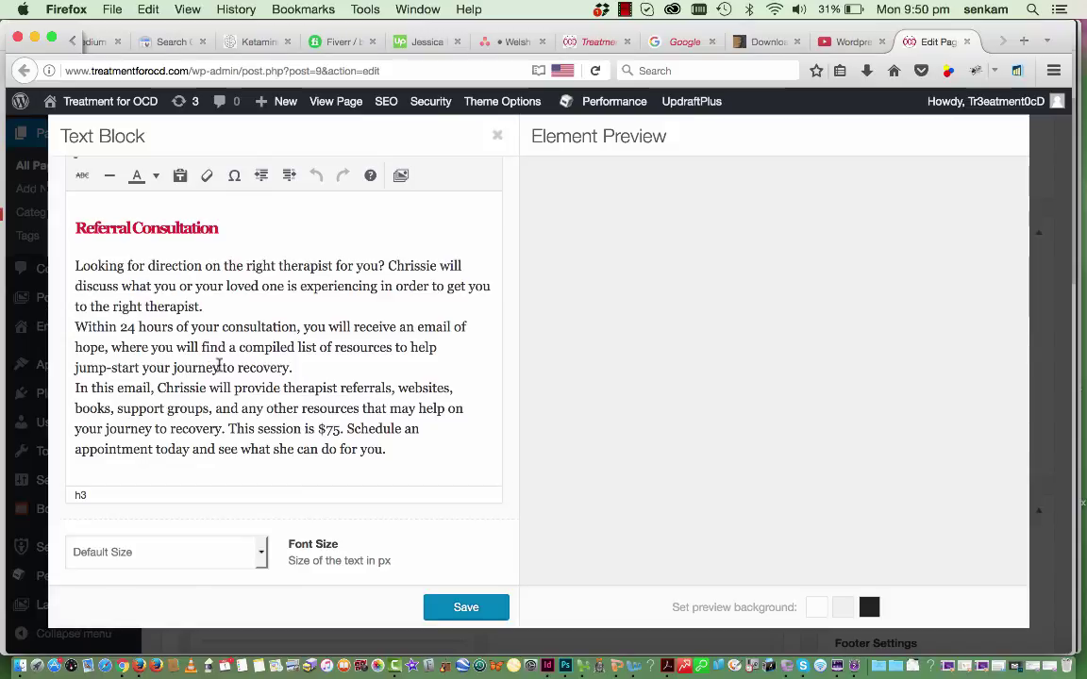
pyautogui.scroll(1, 218, 291)
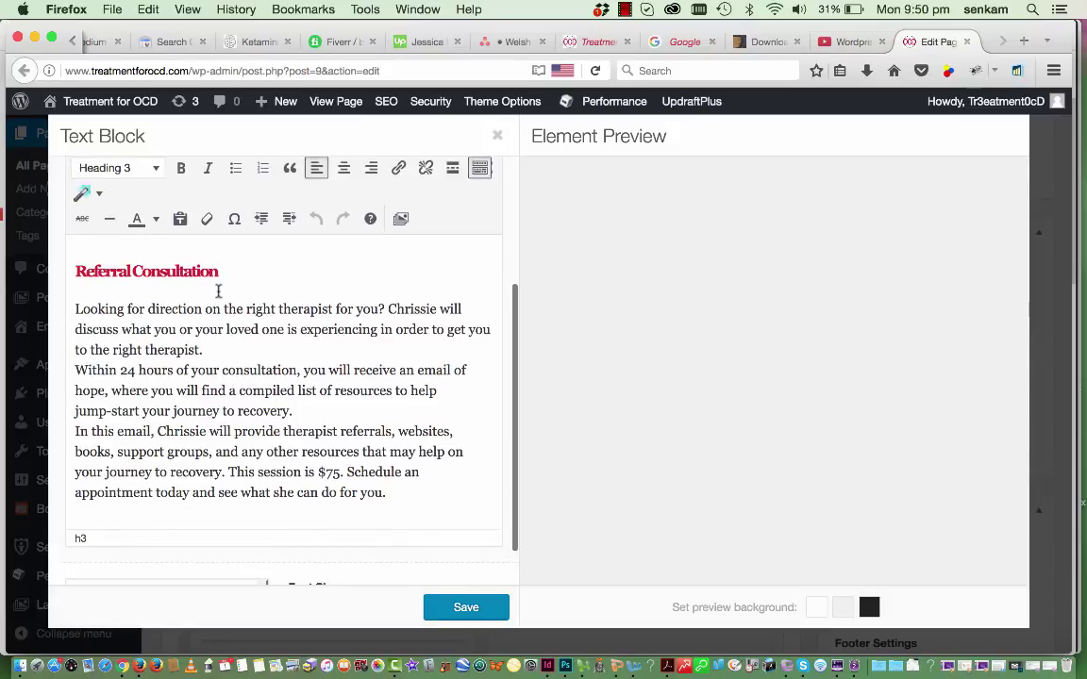
pyautogui.click(344, 475)
pyautogui.write('00')
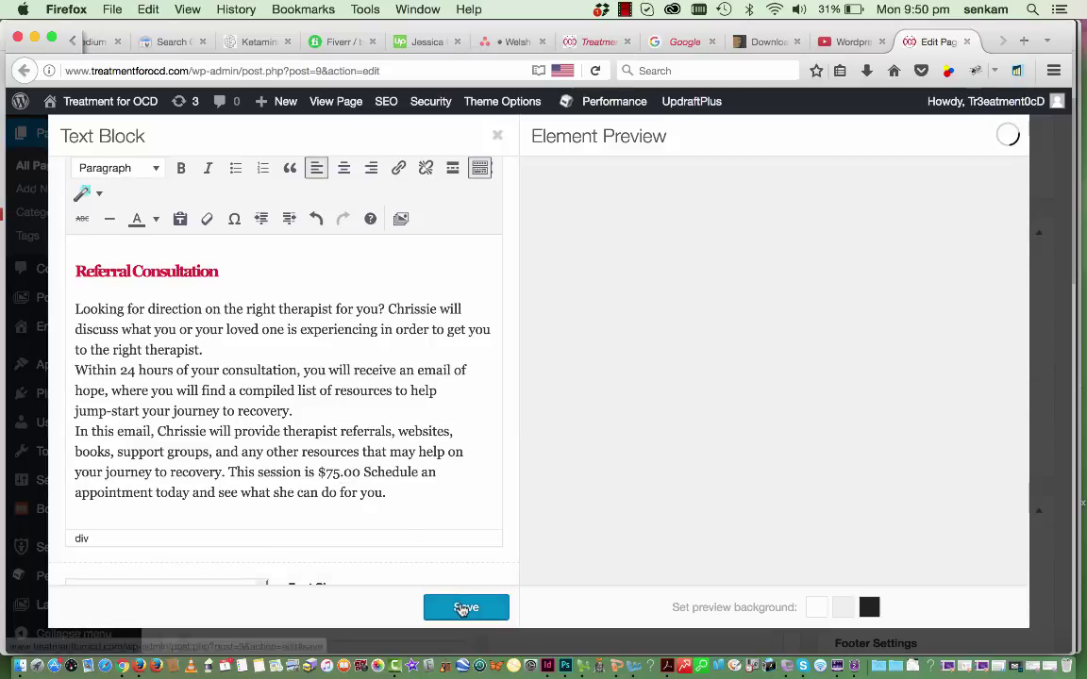
pyautogui.click(462, 608)
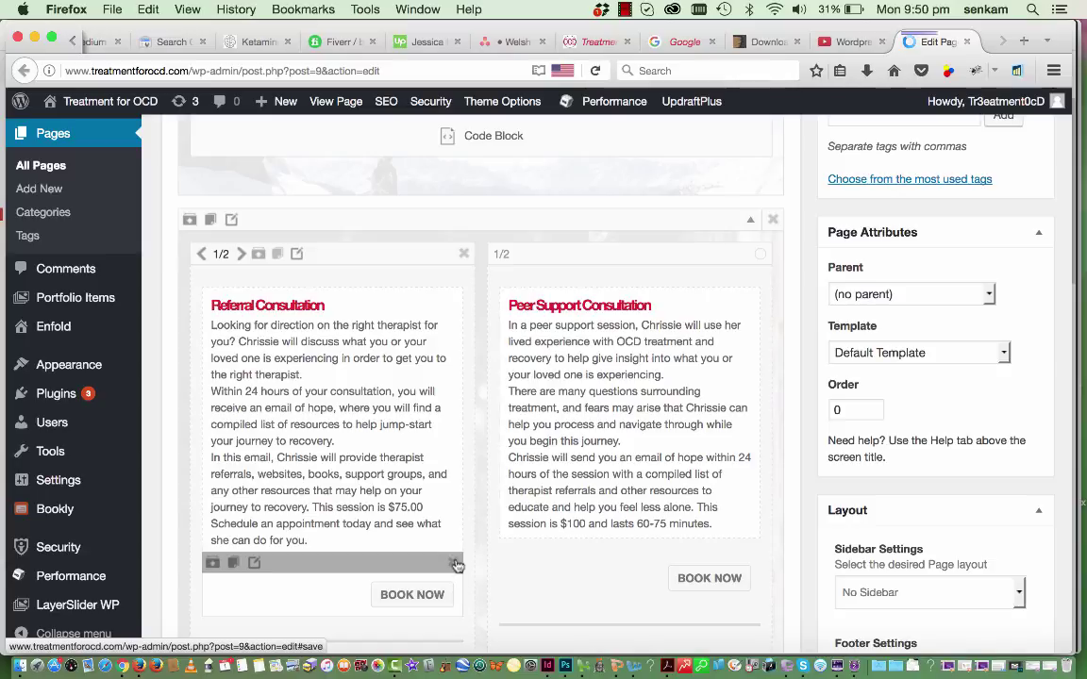
pyautogui.scroll(10, 591, 404)
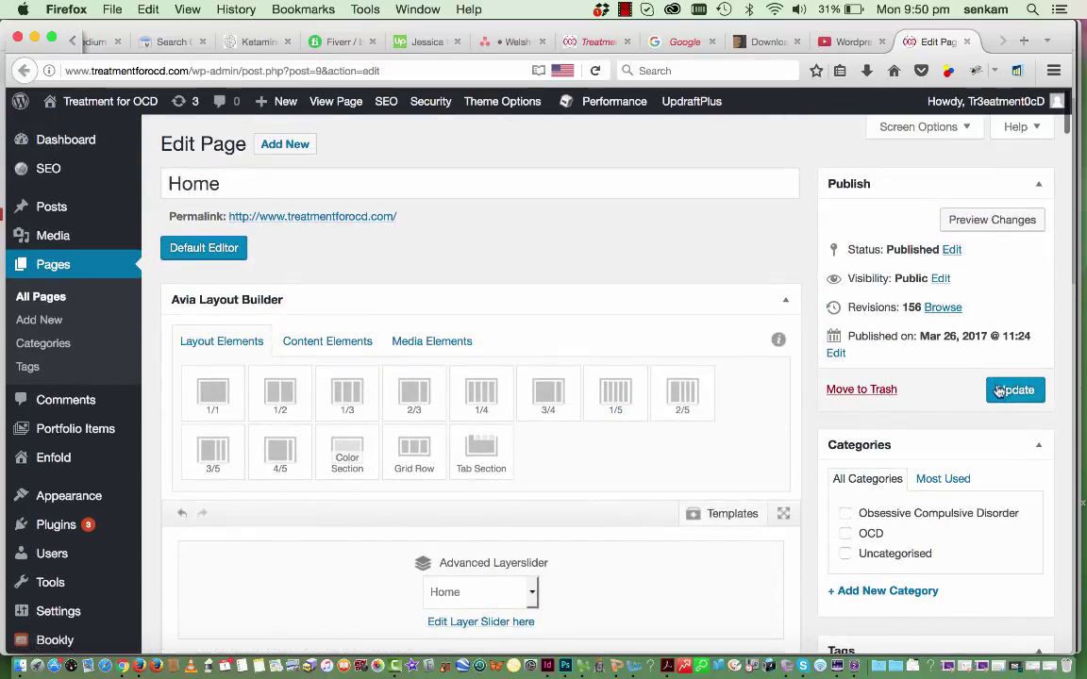
pyautogui.click(1006, 391)
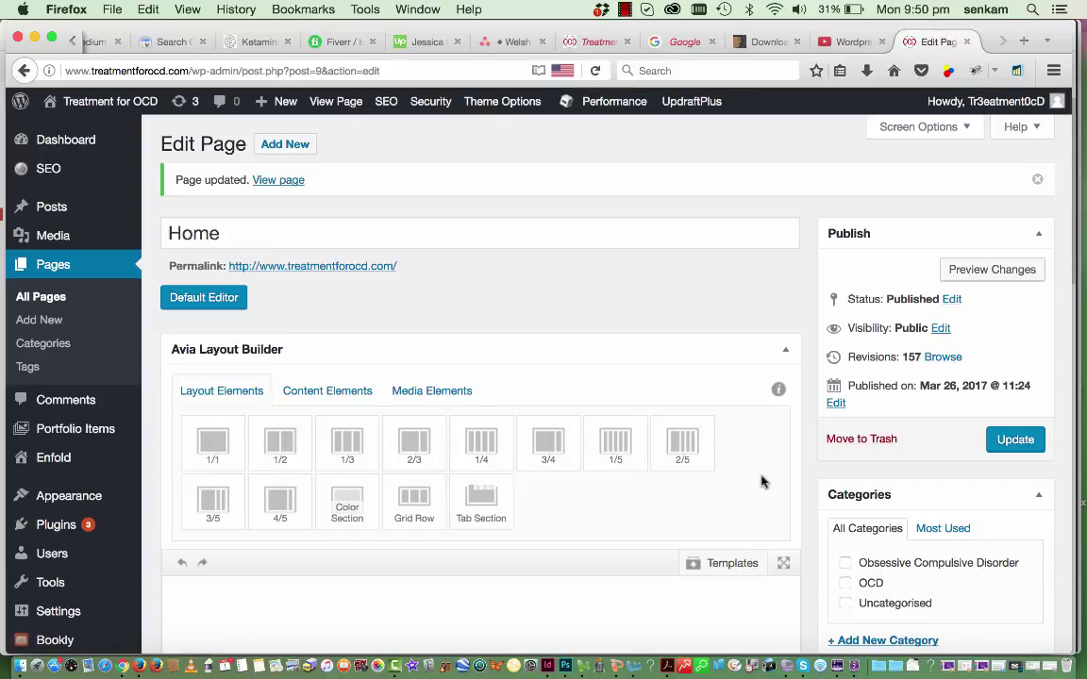
# - Examine the video and paragraph text block below the "Let's Get Acquainted" heading in its editor, and close it without saving
pyautogui.scroll(-15, 654, 555)
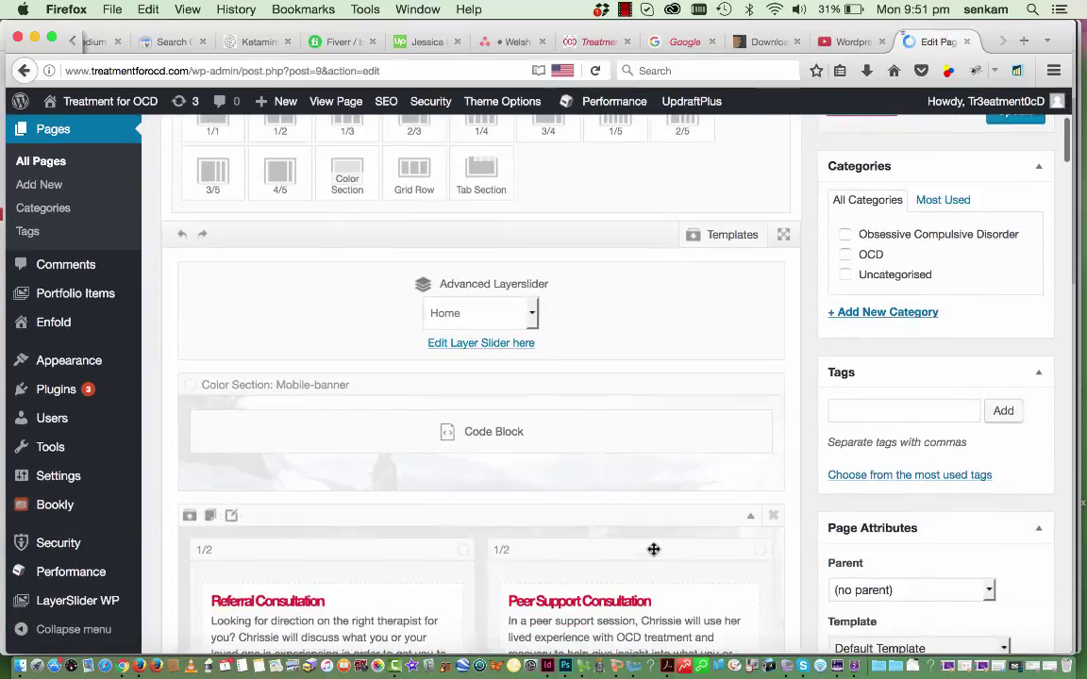
pyautogui.scroll(-3, 654, 555)
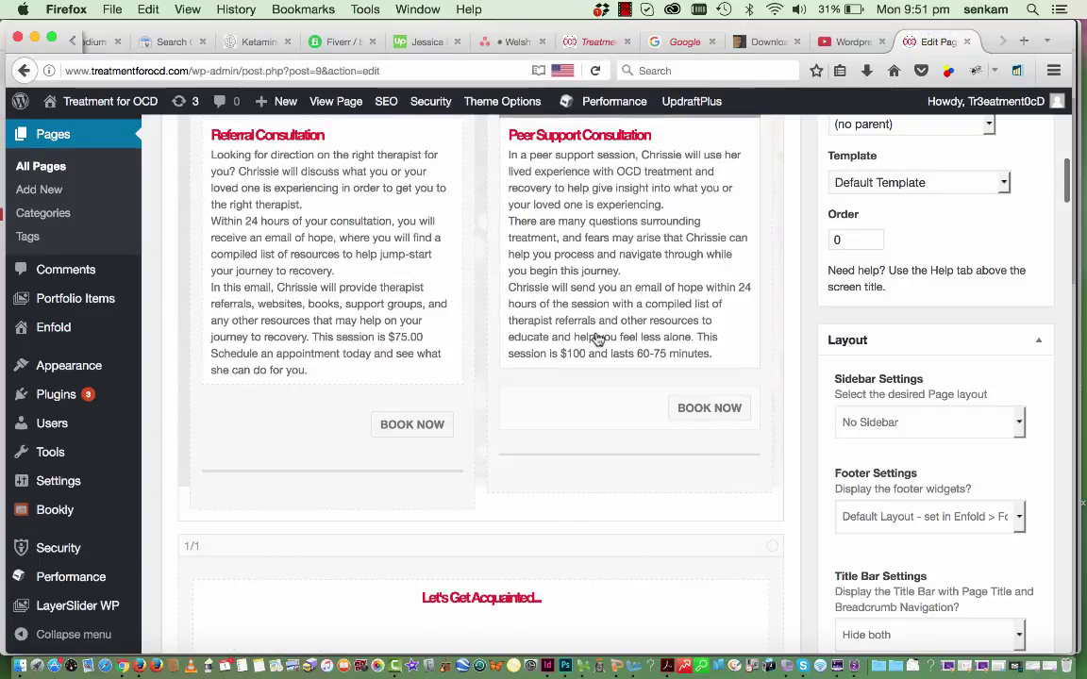
pyautogui.scroll(2, 598, 340)
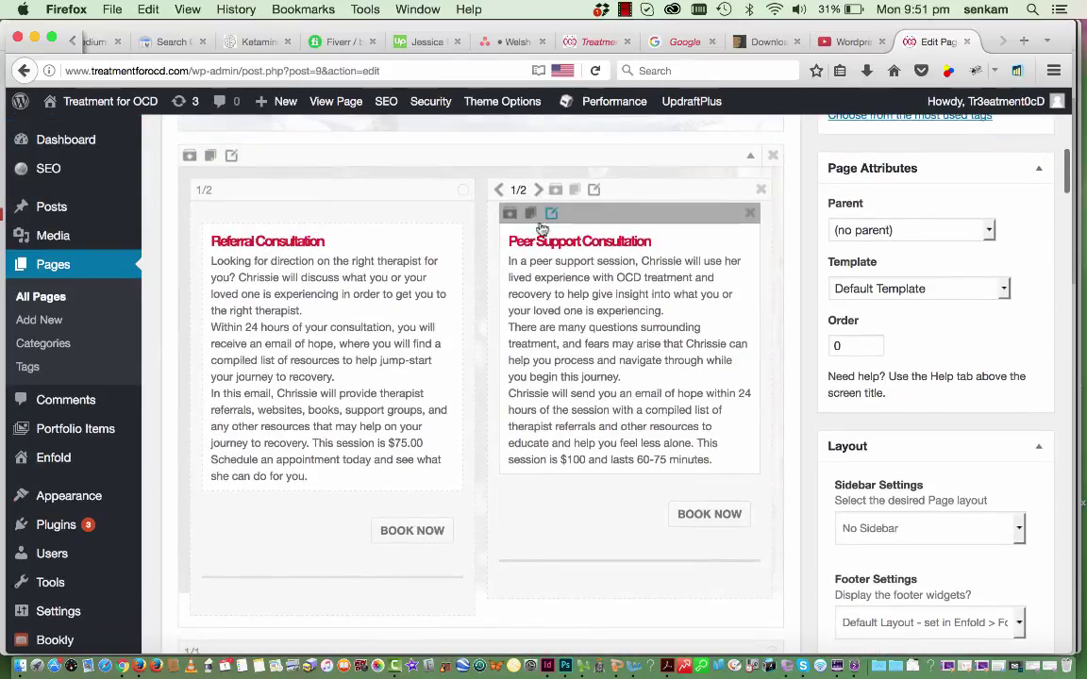
pyautogui.scroll(-6, 555, 361)
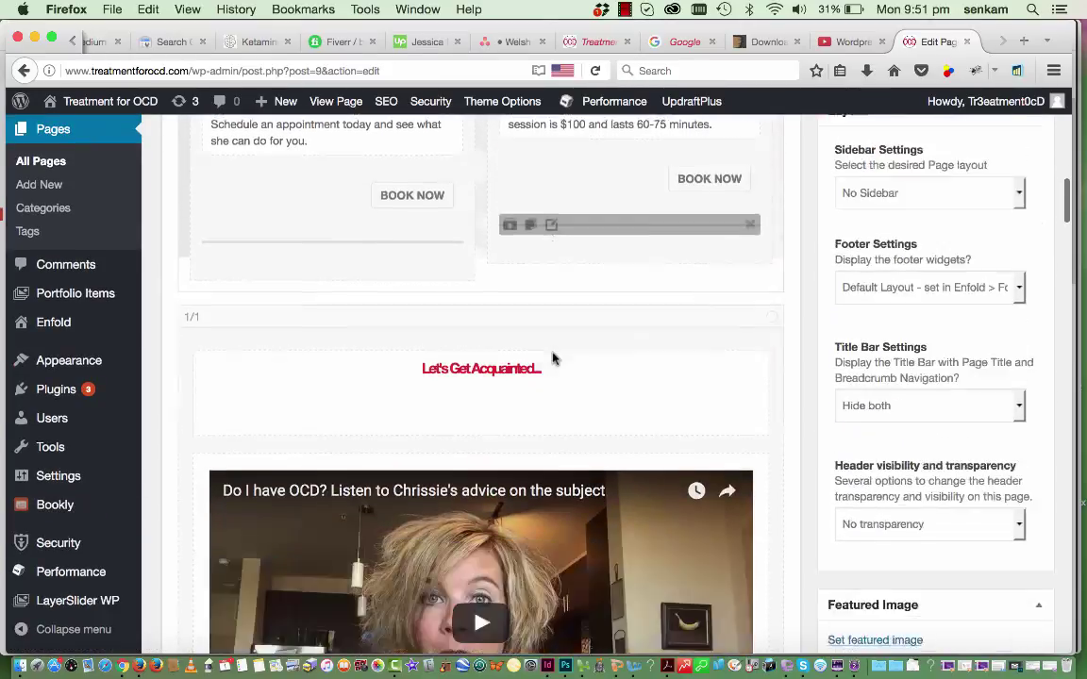
pyautogui.scroll(-3, 555, 361)
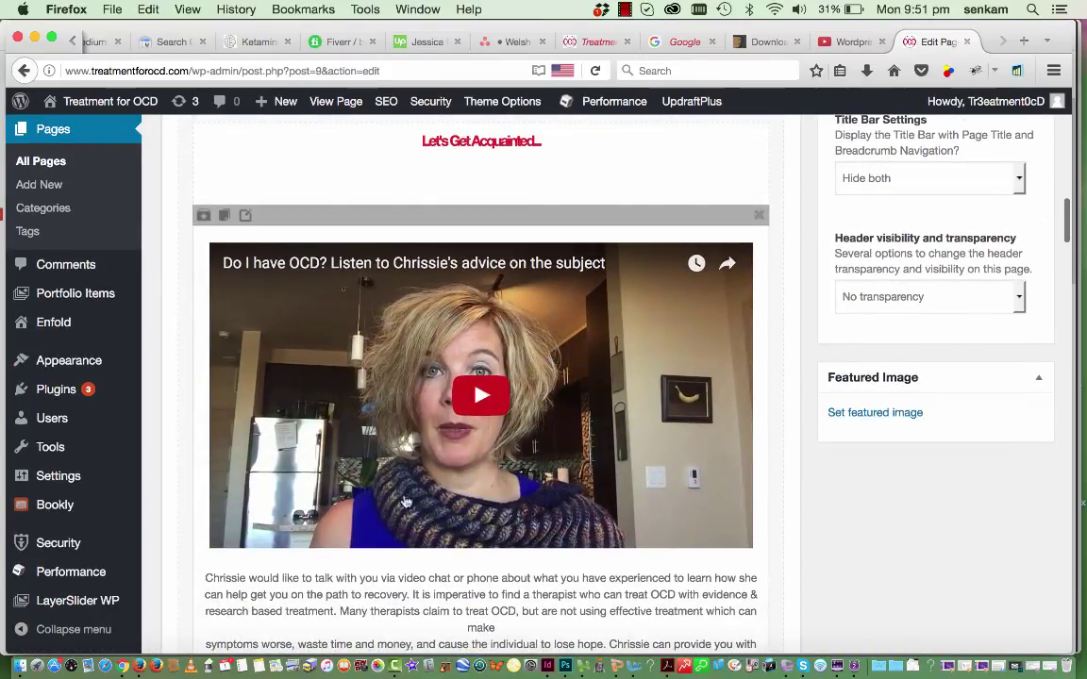
pyautogui.scroll(-3, 404, 504)
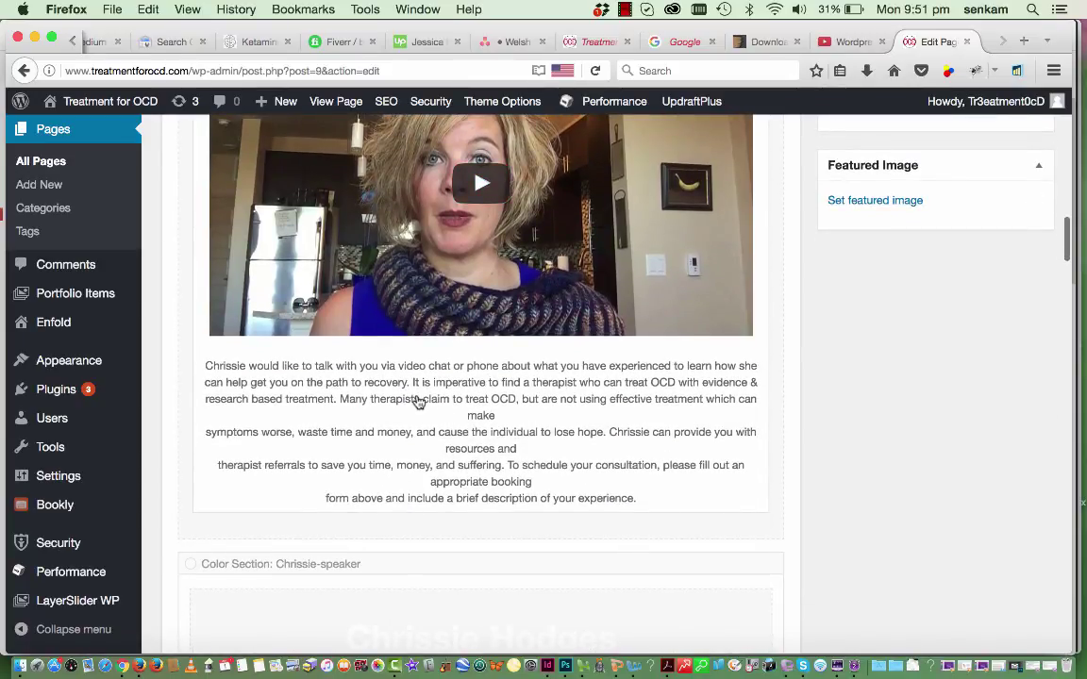
pyautogui.click(418, 402)
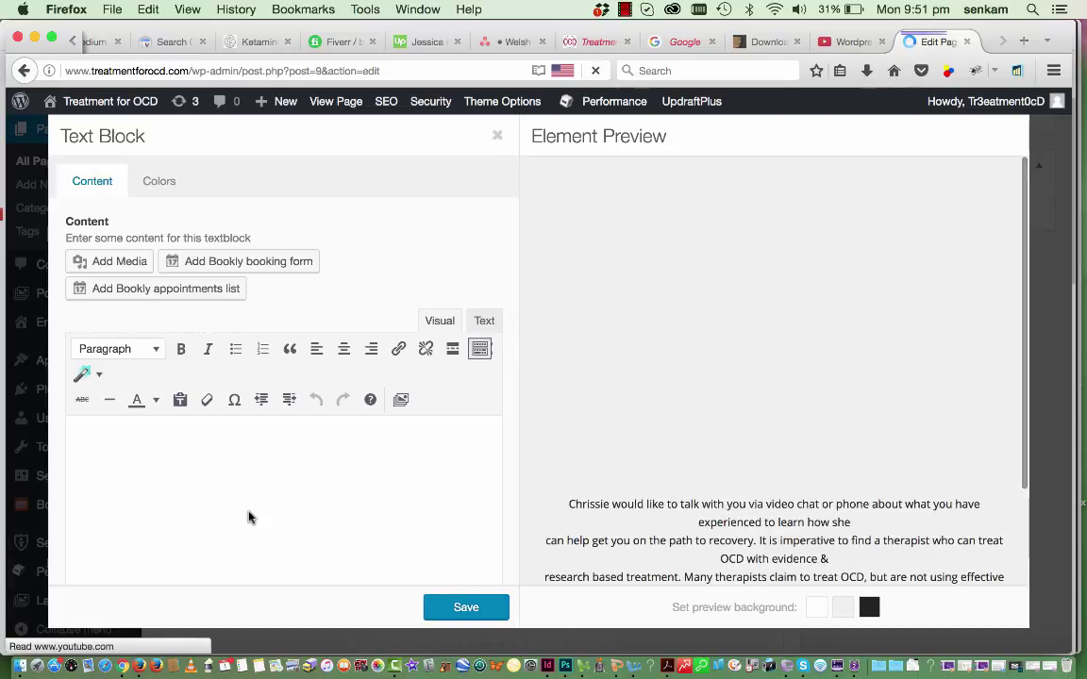
pyautogui.scroll(-3, 283, 473)
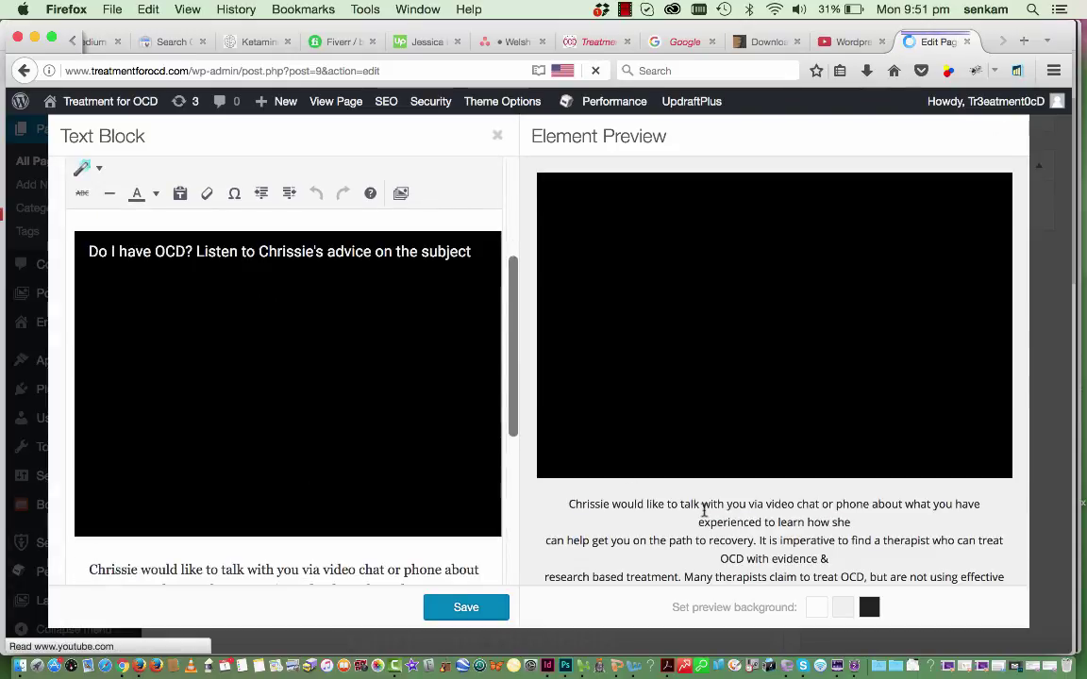
pyautogui.scroll(-4, 382, 538)
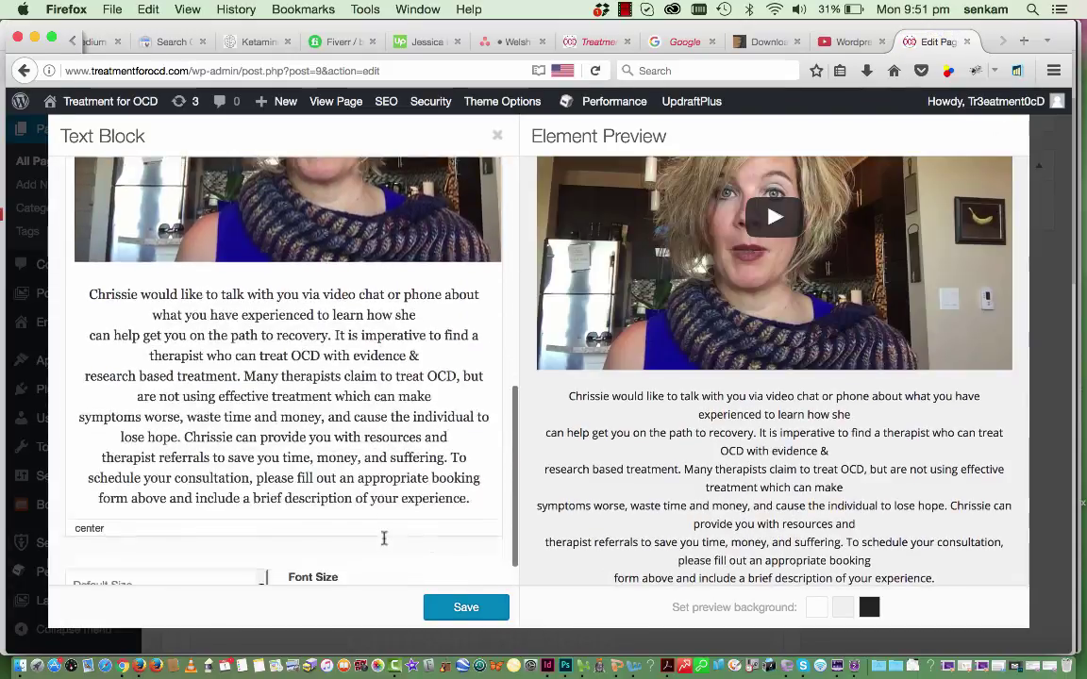
pyautogui.scroll(-1, 384, 537)
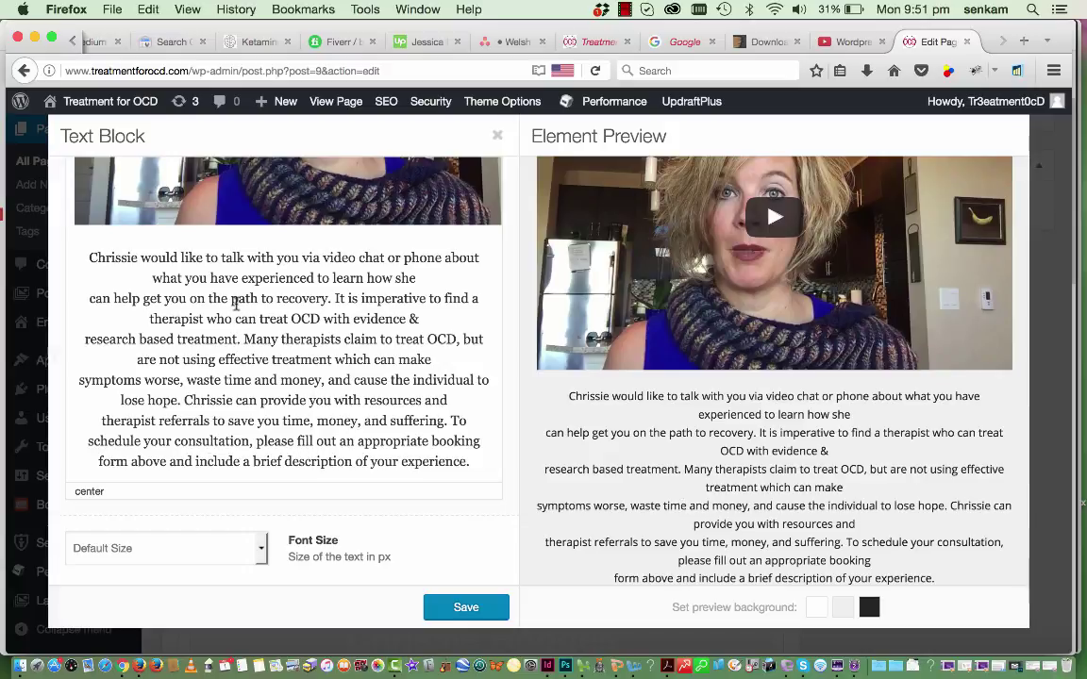
pyautogui.scroll(2, 236, 302)
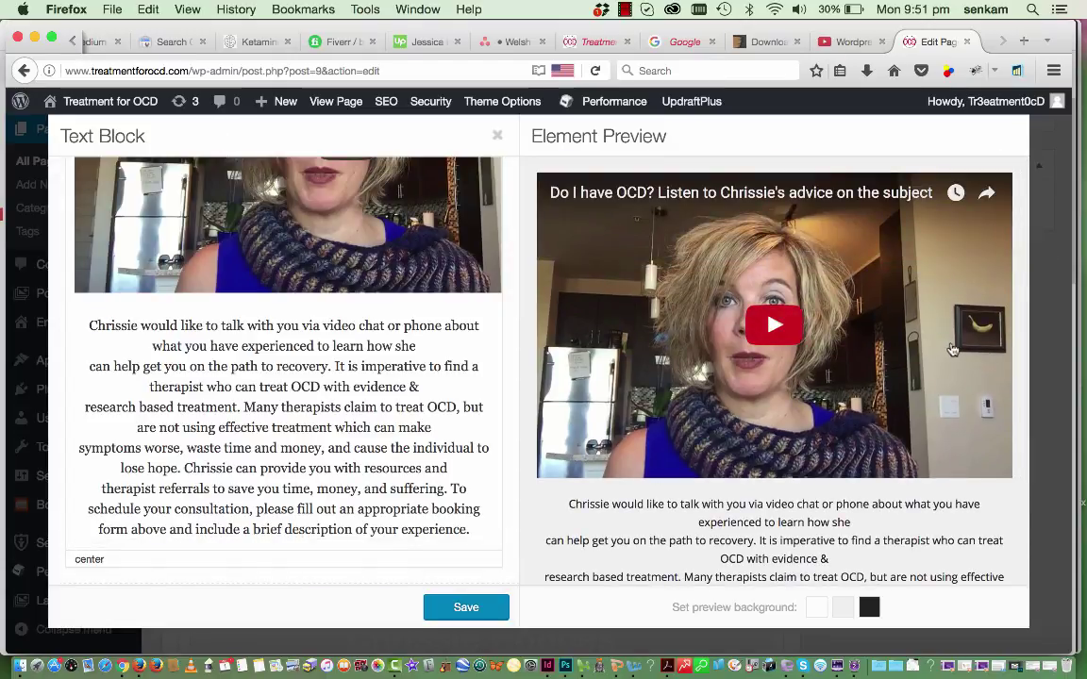
pyautogui.click(498, 136)
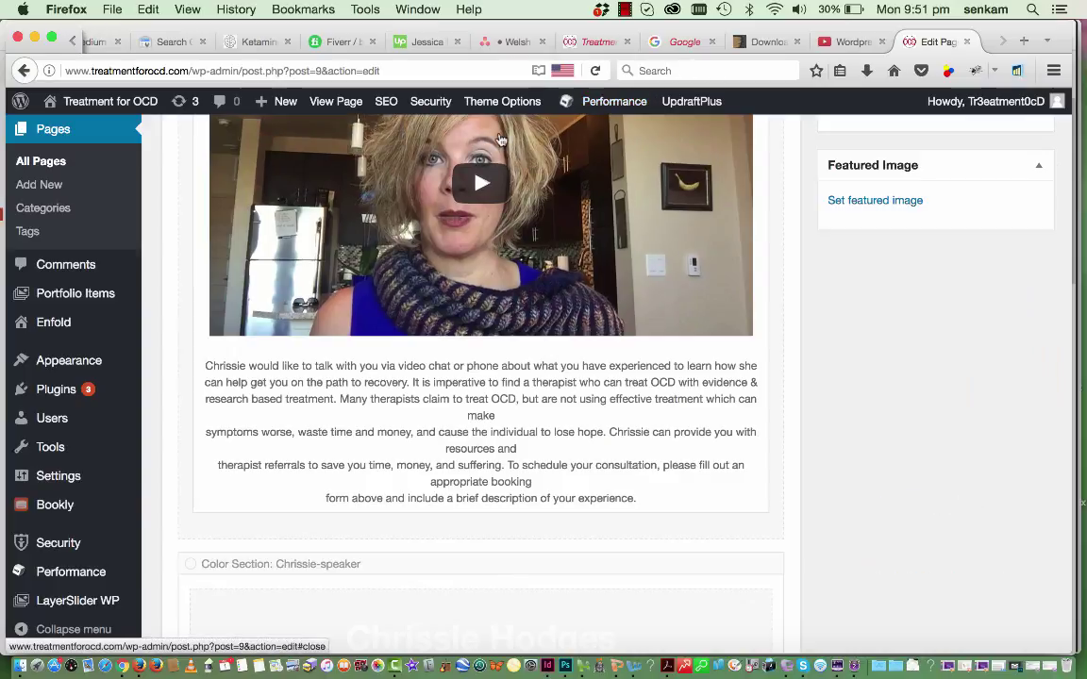
# - Inspect the HTML source of the white speaker heading's text block, return to the visual view and save the block
pyautogui.scroll(-5, 561, 396)
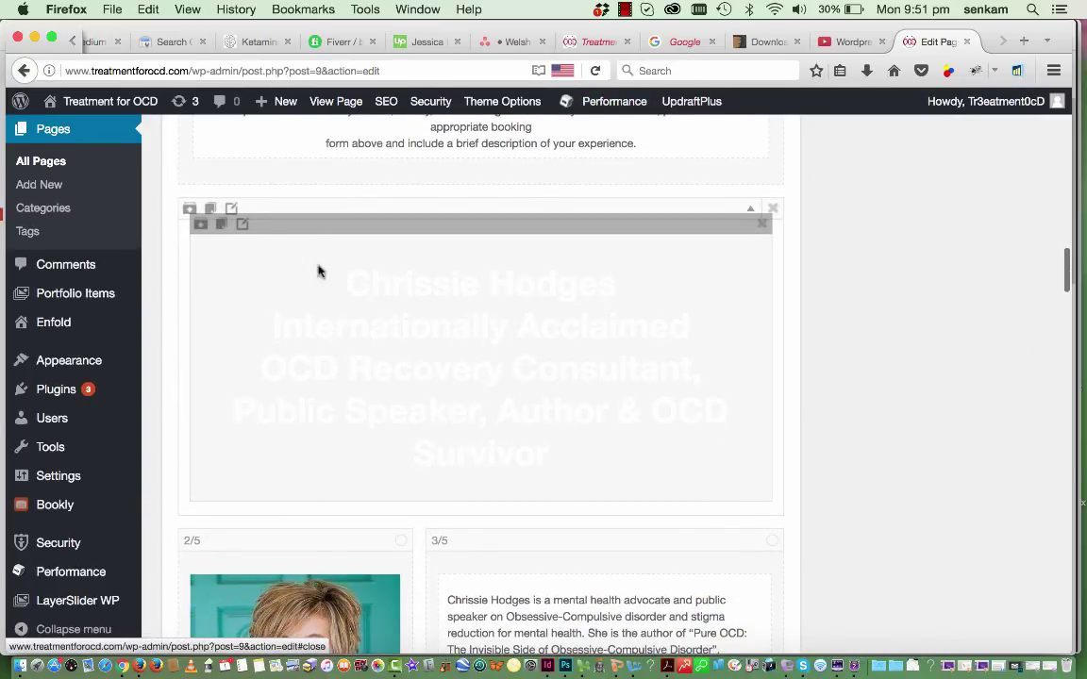
pyautogui.click(244, 228)
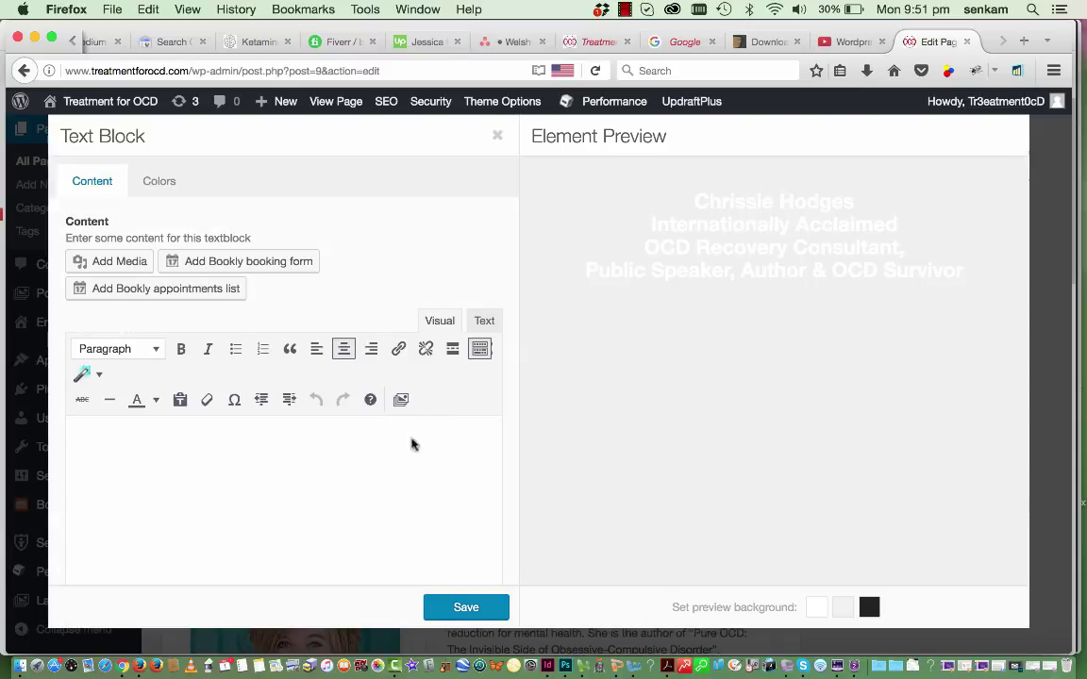
pyautogui.click(484, 320)
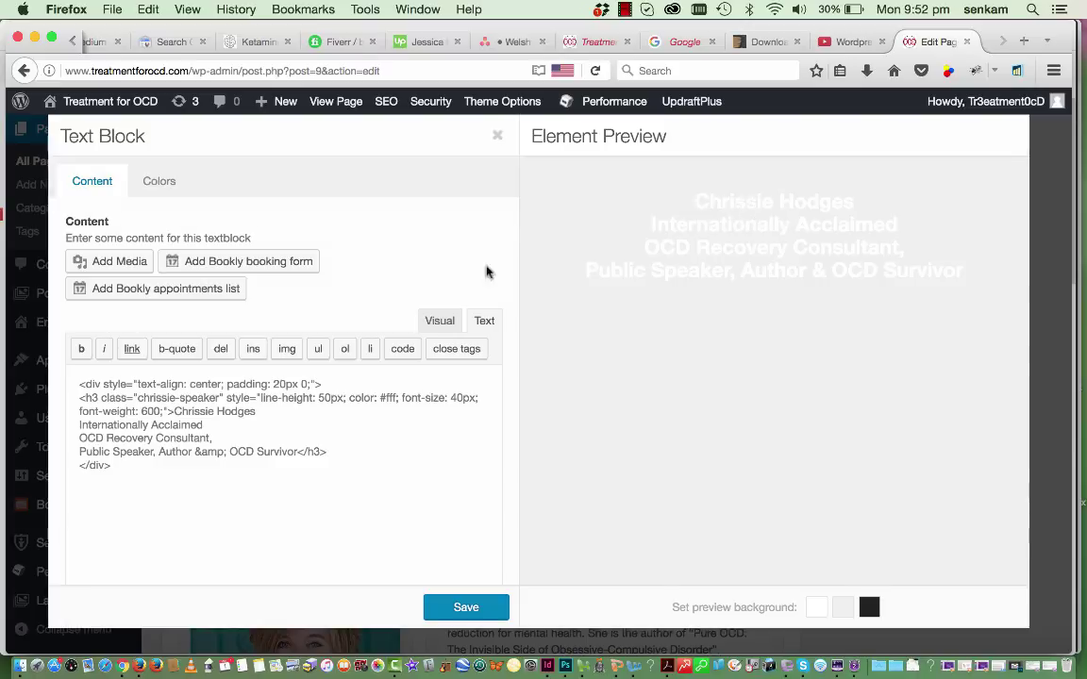
pyautogui.click(447, 320)
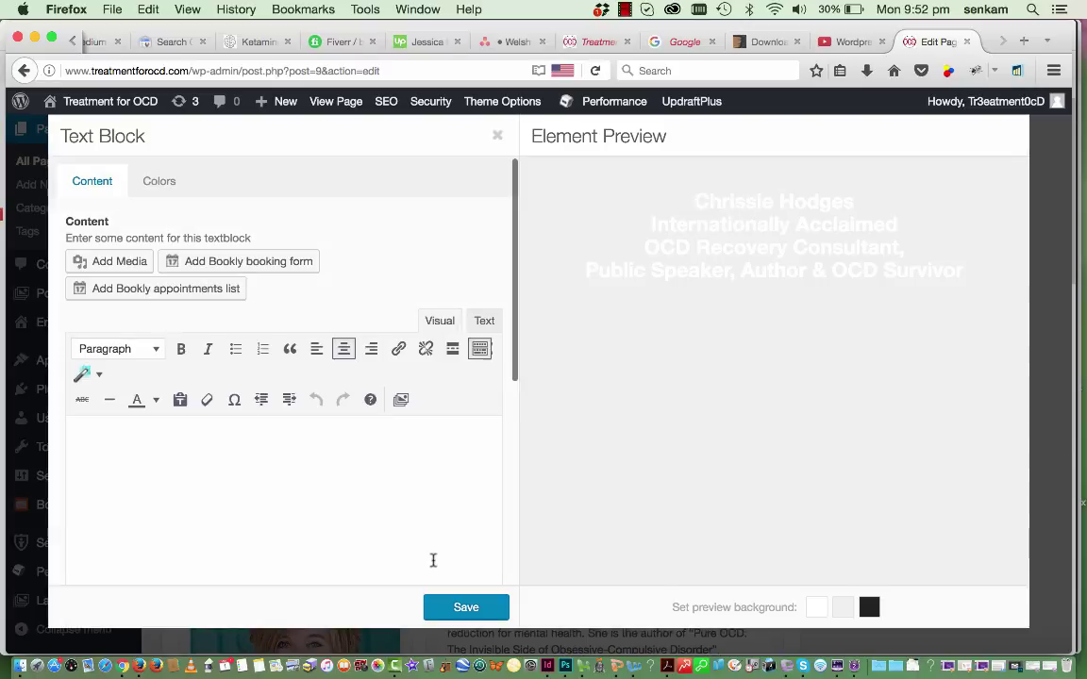
pyautogui.click(447, 607)
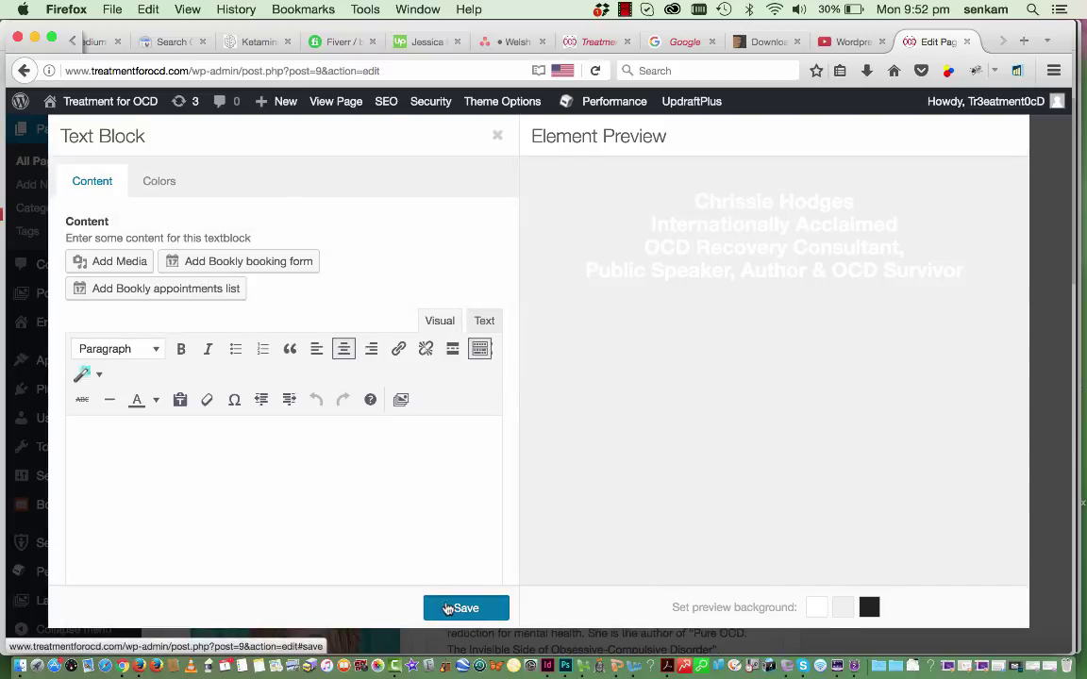
# - Look through the Home page layout from the biography text past the testimonials and "What is OCD?" section to the PURE OCD book section
pyautogui.scroll(-10, 496, 502)
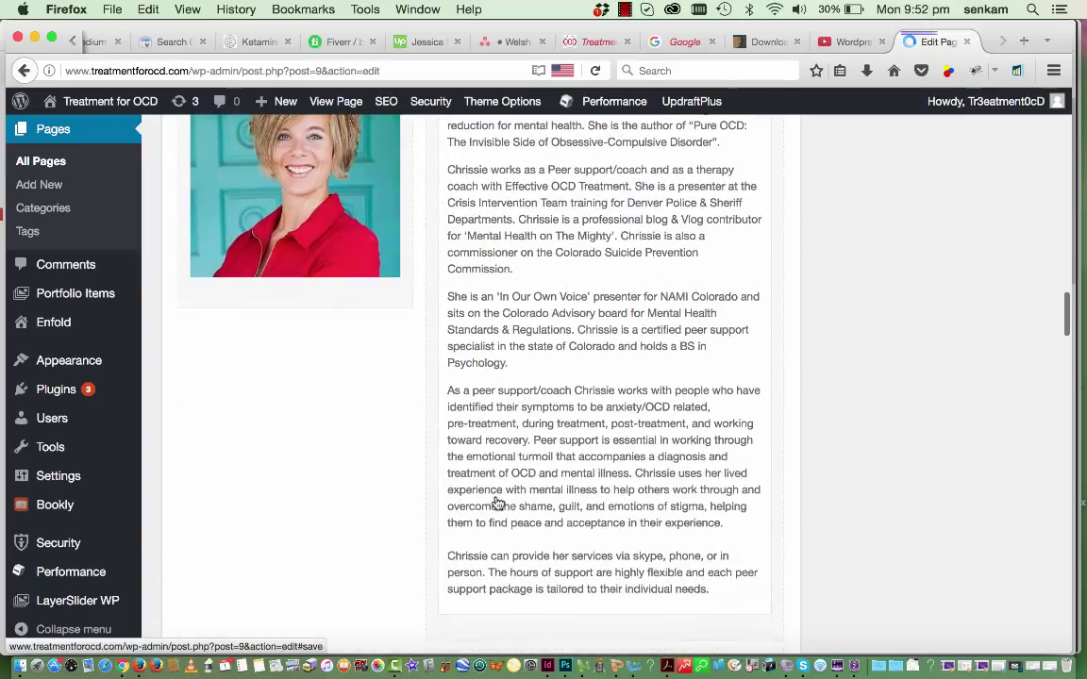
pyautogui.scroll(-3, 569, 343)
pyautogui.scroll(-10, 569, 342)
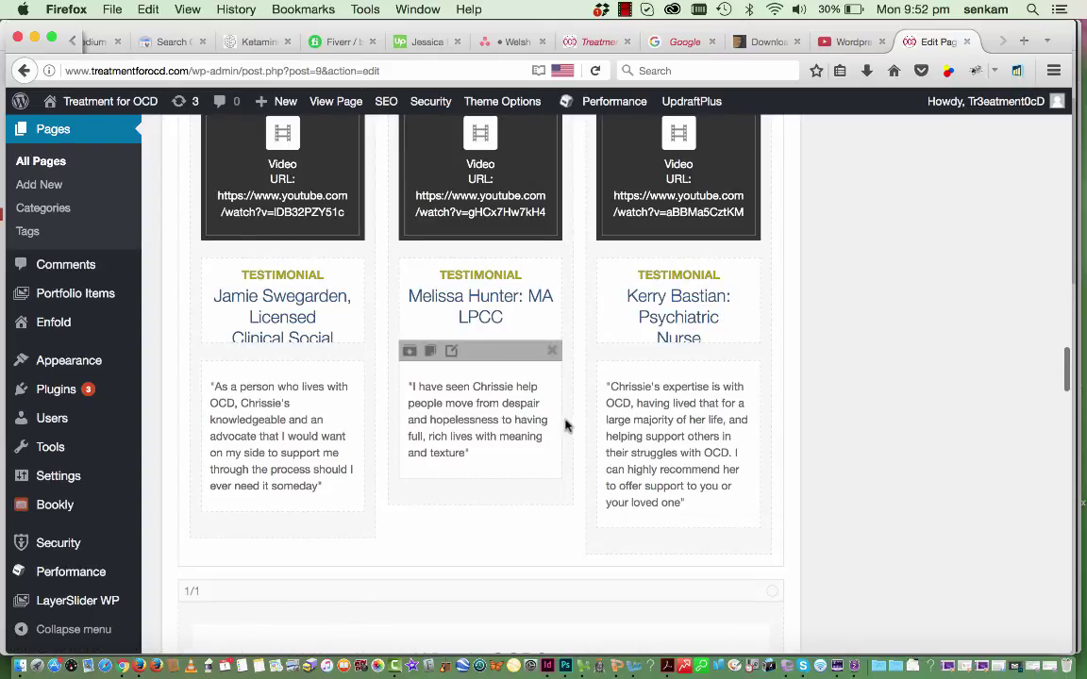
pyautogui.scroll(-8, 672, 426)
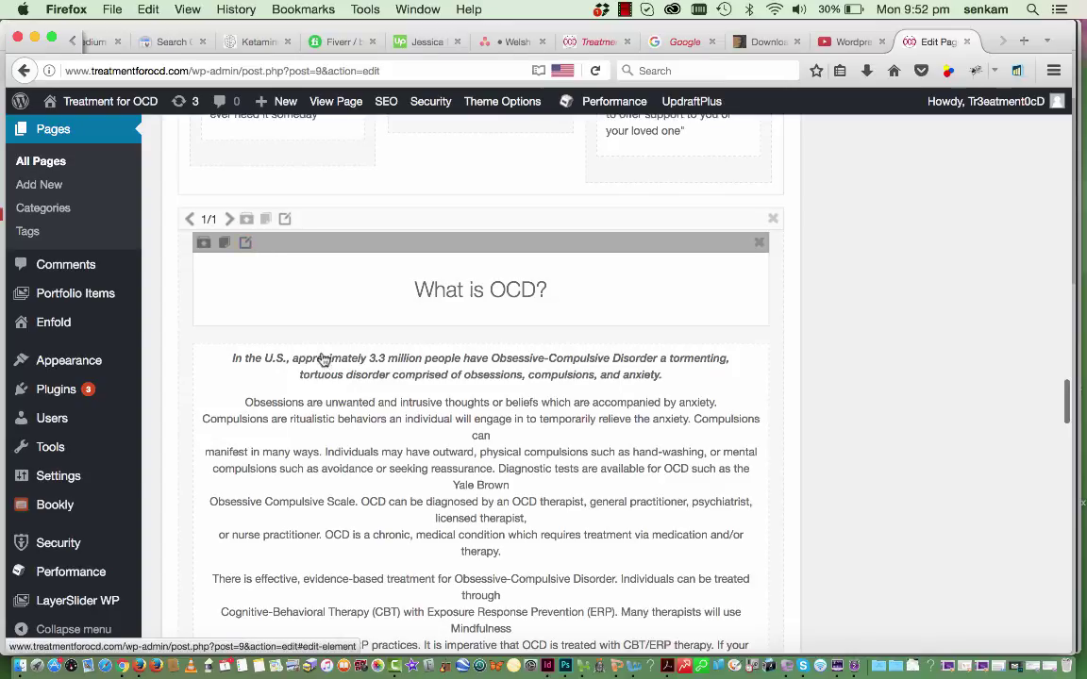
pyautogui.scroll(-1, 250, 339)
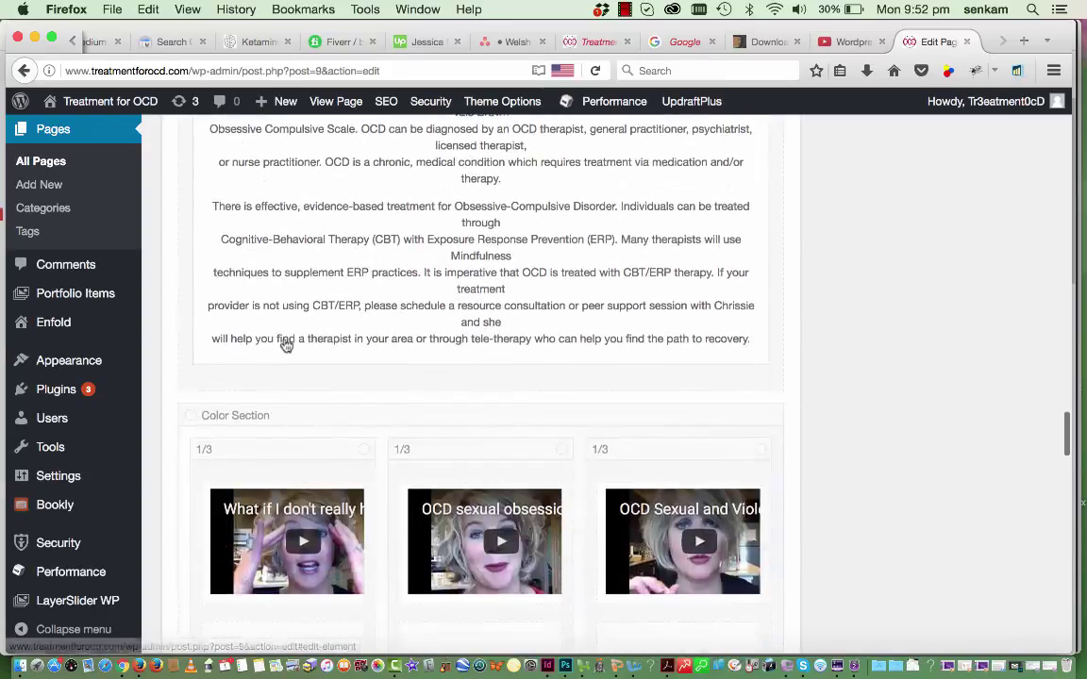
pyautogui.scroll(-5, 240, 439)
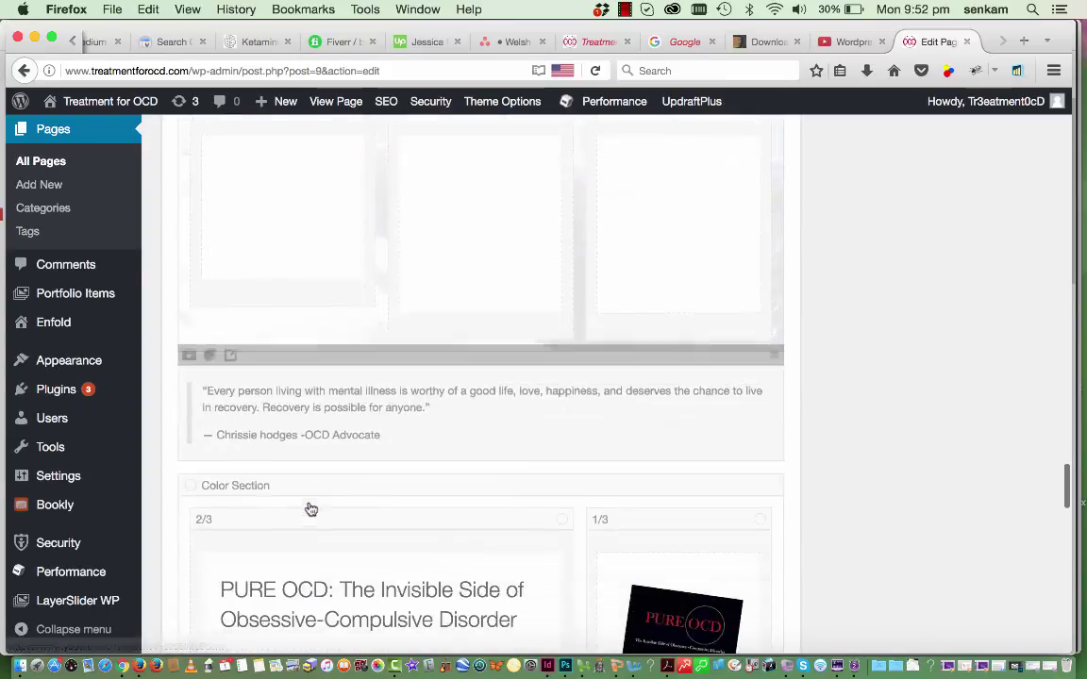
pyautogui.scroll(4, 343, 258)
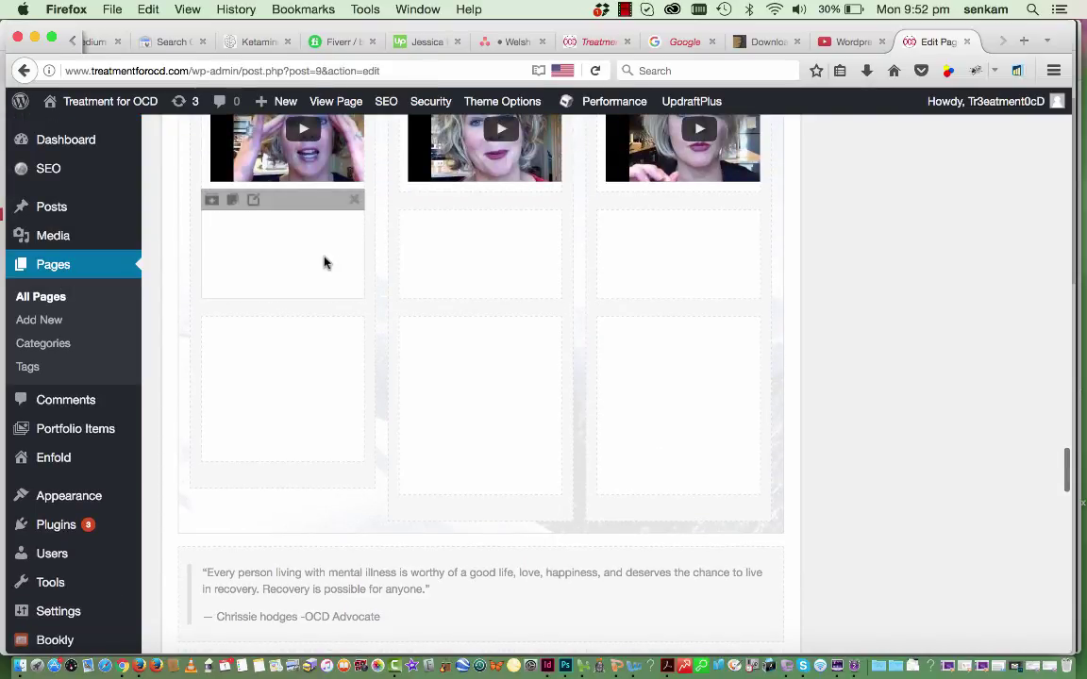
pyautogui.scroll(-4, 337, 519)
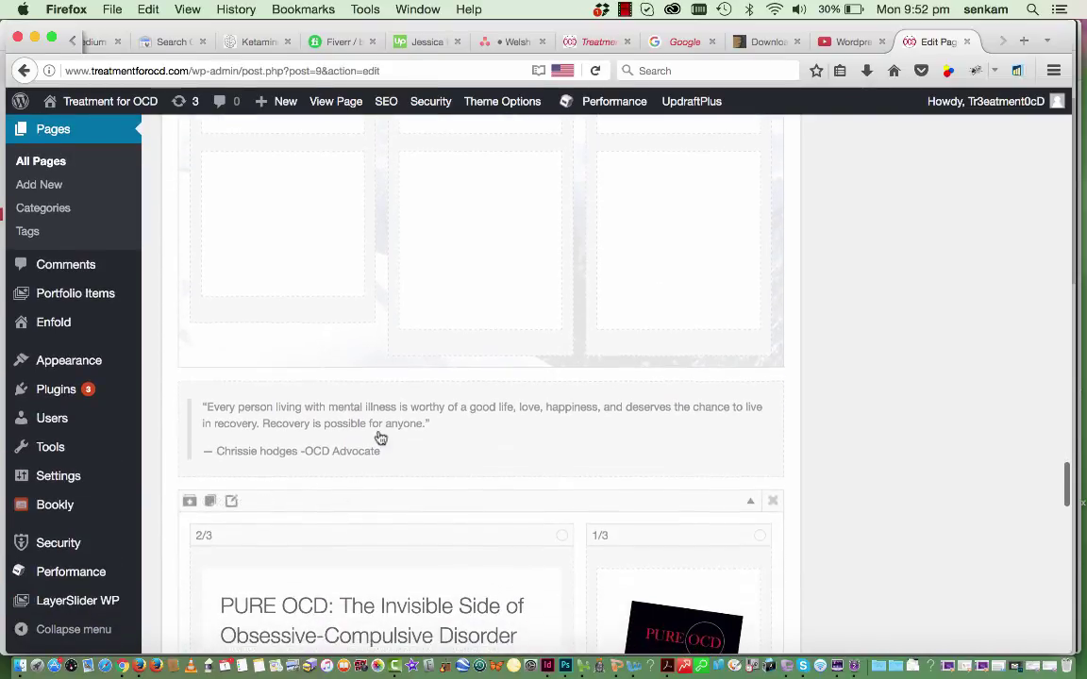
pyautogui.scroll(-8, 337, 500)
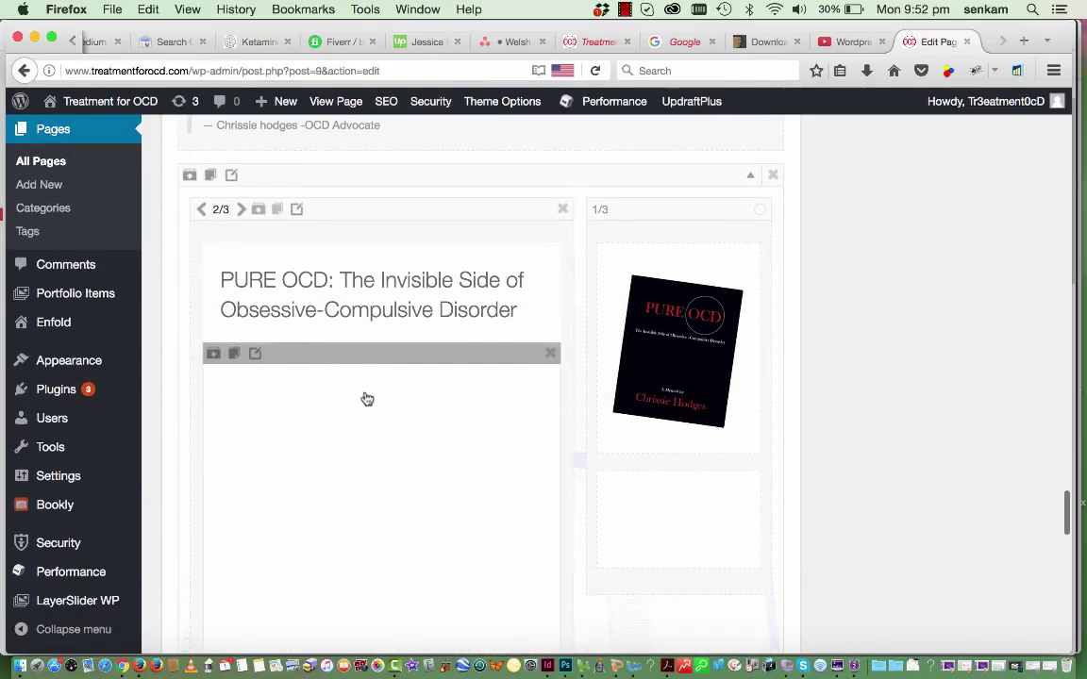
pyautogui.scroll(-5, 370, 399)
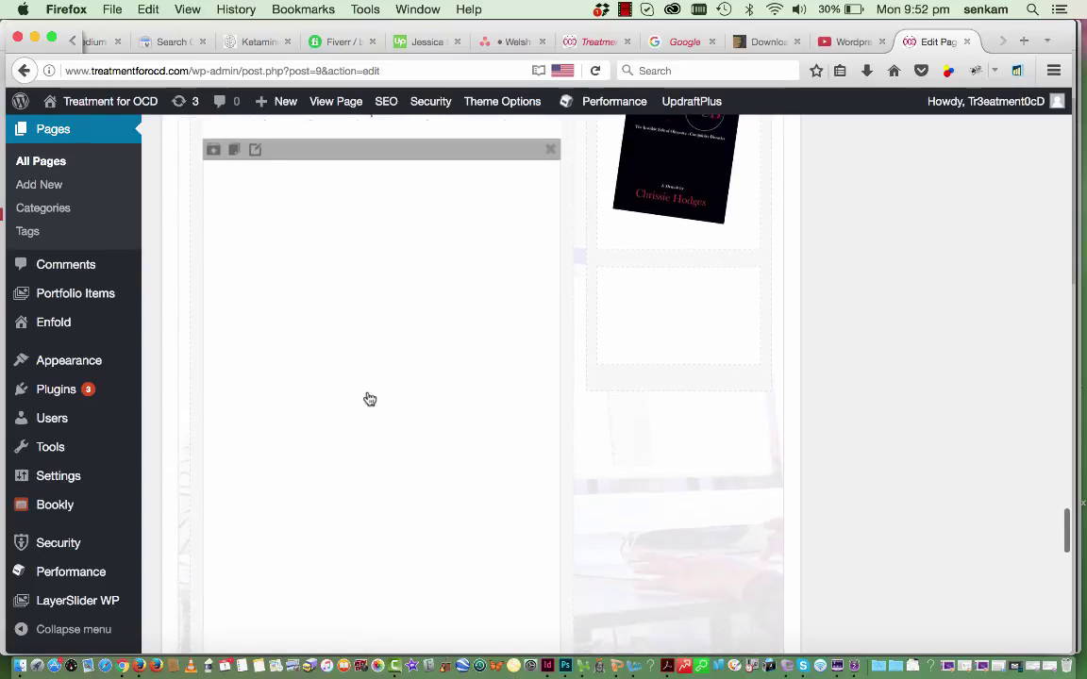
# - Inspect the HTML source of the text block below the PURE OCD book heading, and close its editor without saving
pyautogui.click(255, 150)
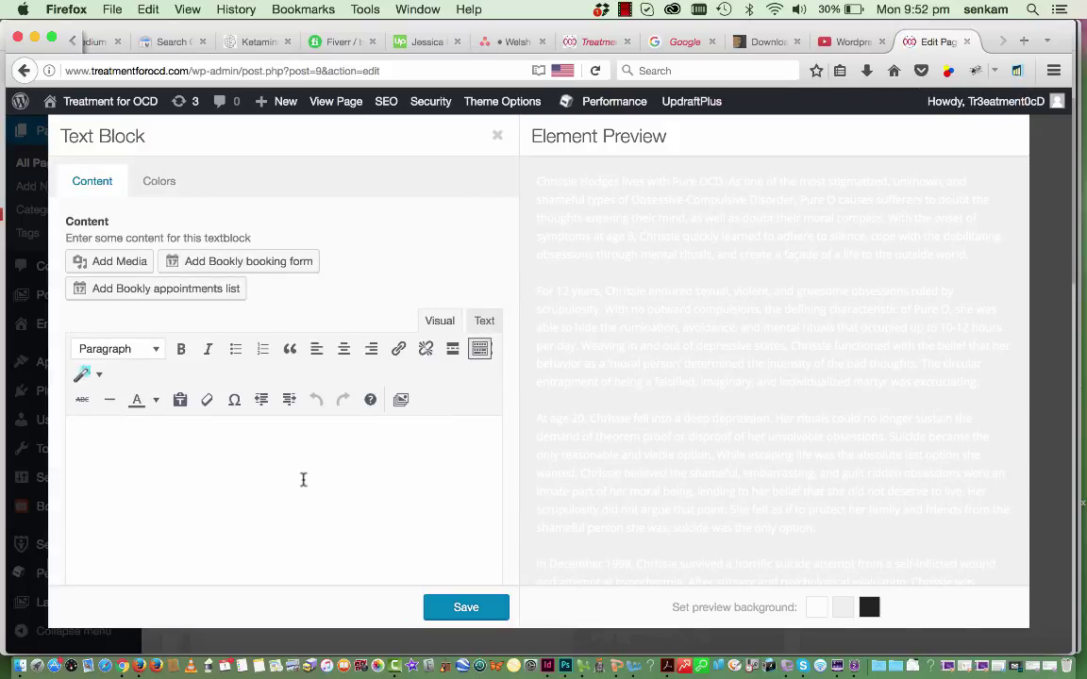
pyautogui.click(485, 322)
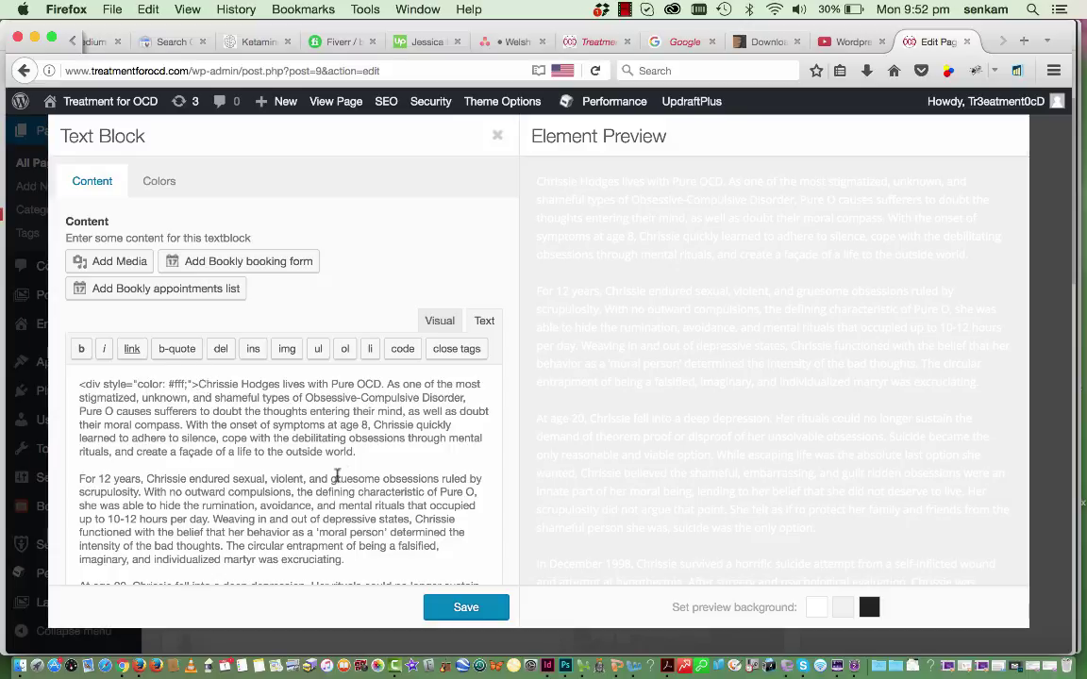
pyautogui.scroll(-3, 357, 488)
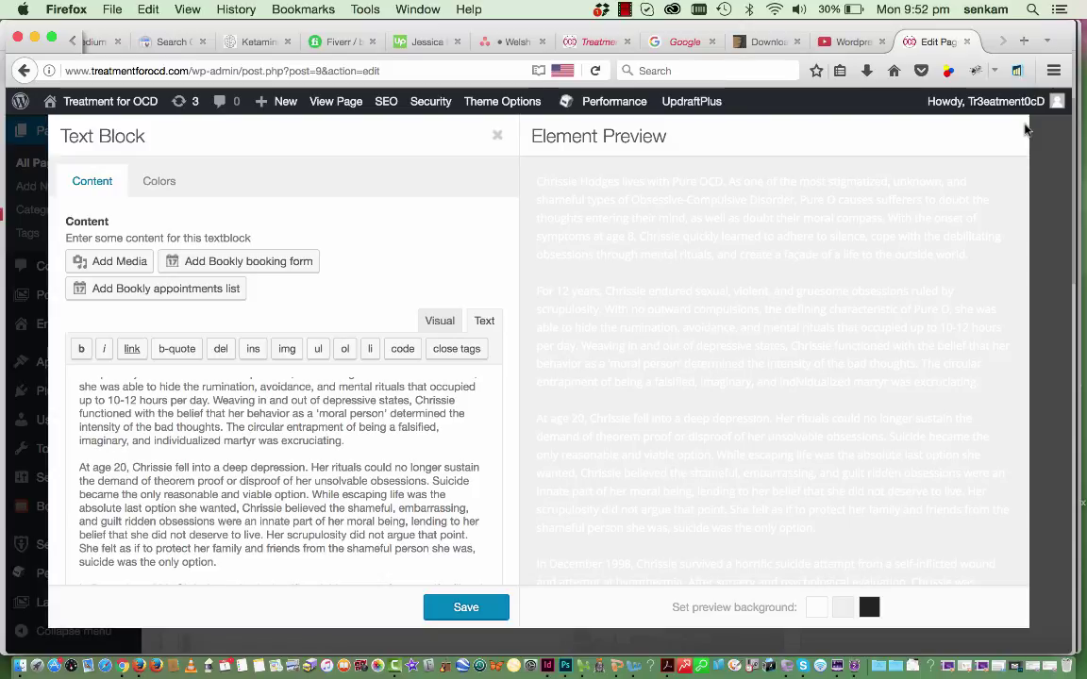
pyautogui.click(498, 139)
# - Publish the Home page's saved block edits by updating the page
pyautogui.scroll(-10, 854, 345)
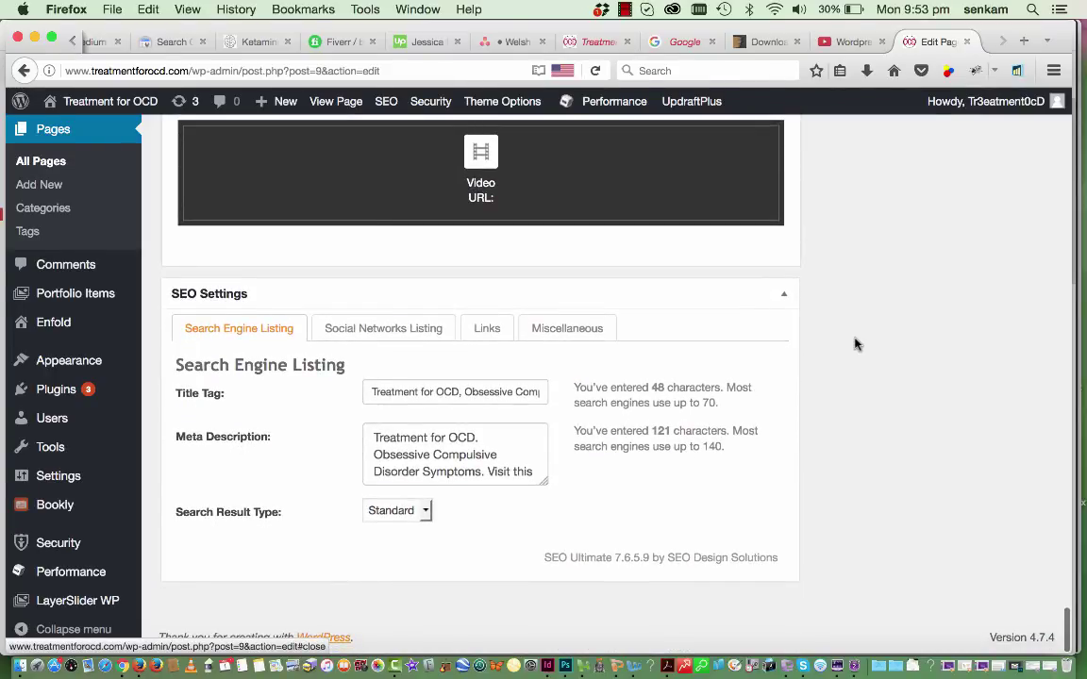
pyautogui.scroll(15, 854, 345)
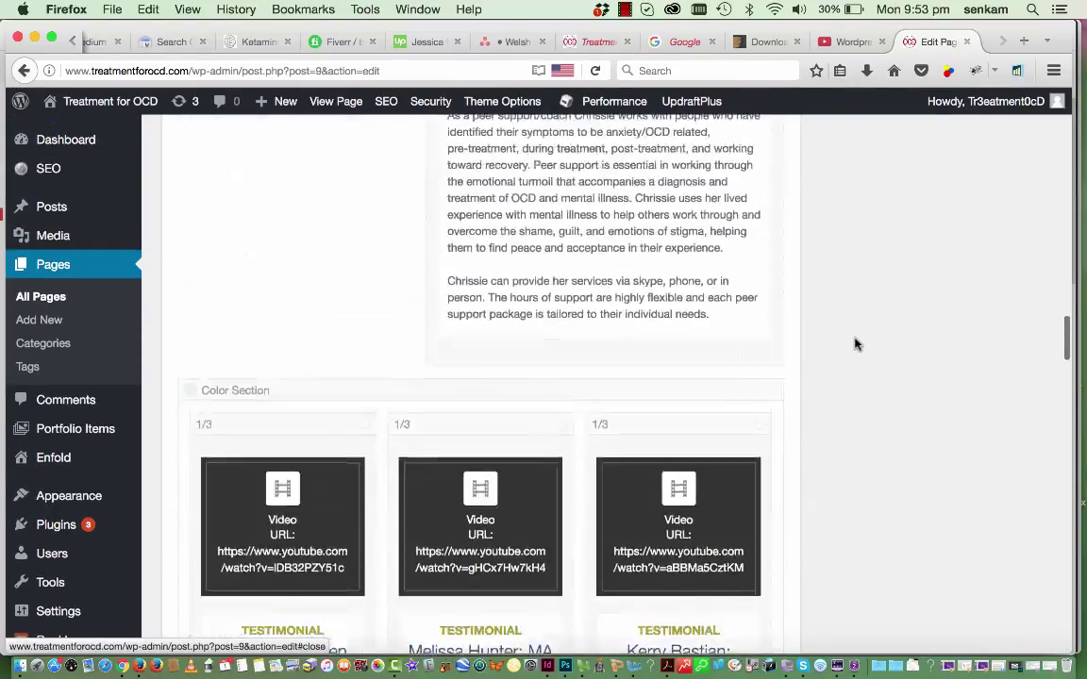
pyautogui.scroll(15, 854, 344)
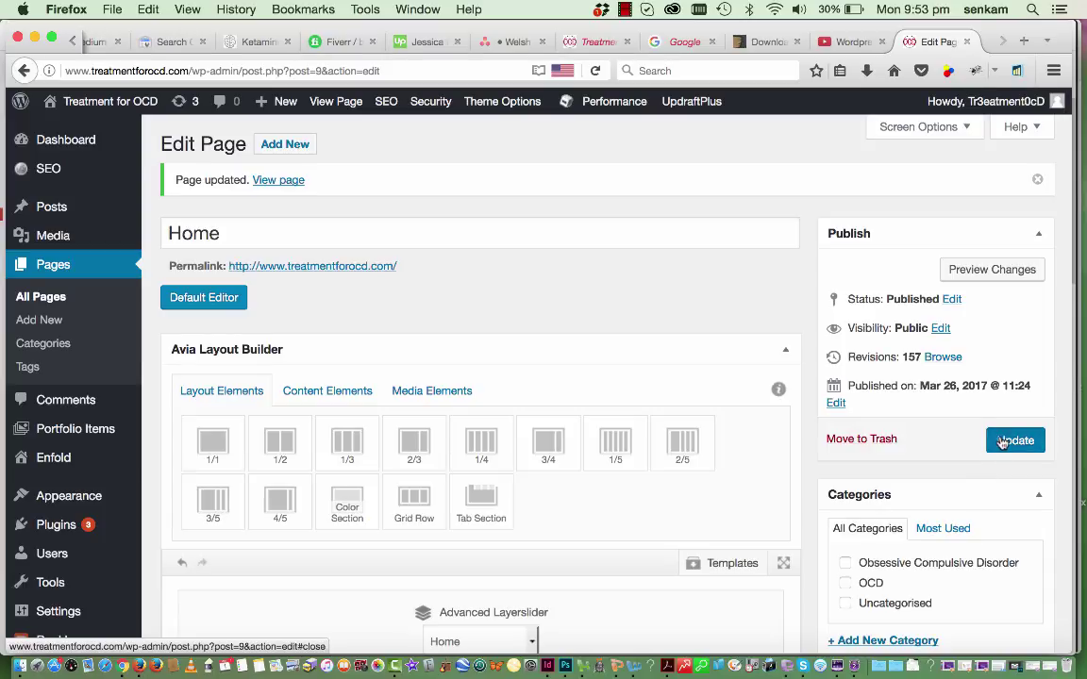
pyautogui.click(1002, 443)
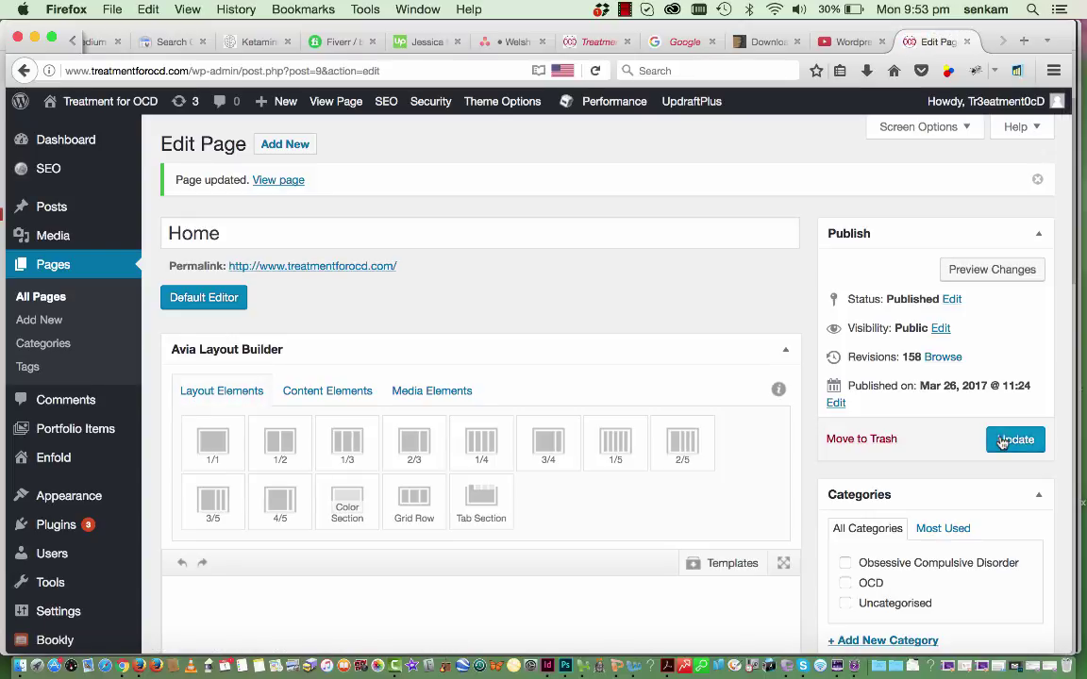
pyautogui.moveTo(381, 71); pyautogui.dragTo(187, 72)
pyautogui.press('BackSpace')
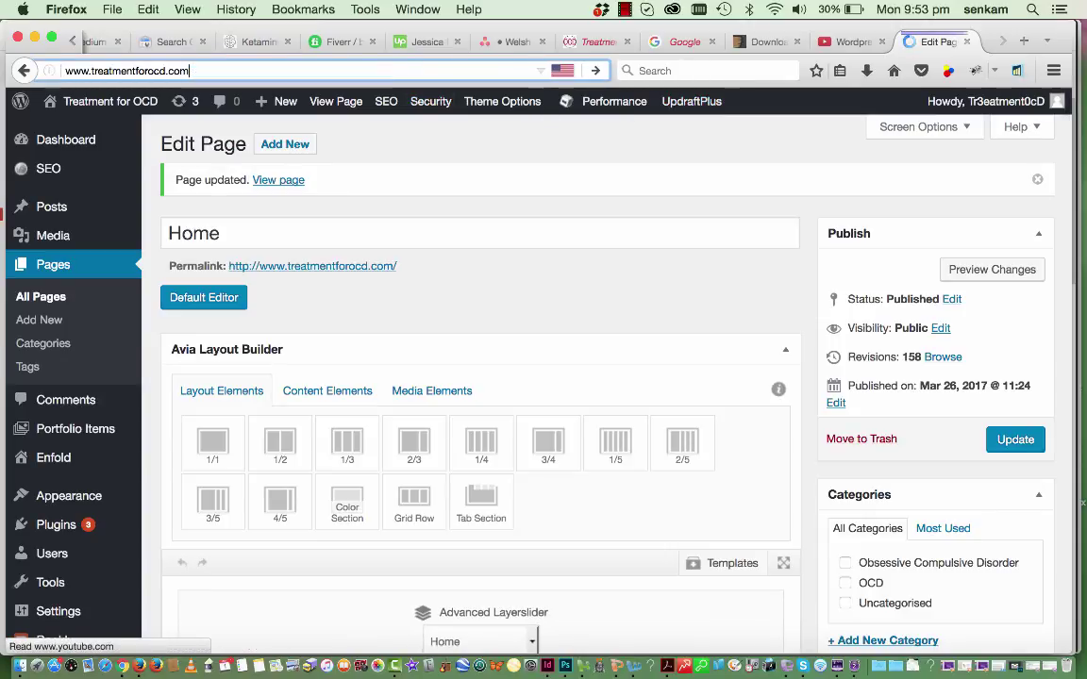
pyautogui.press('Return')
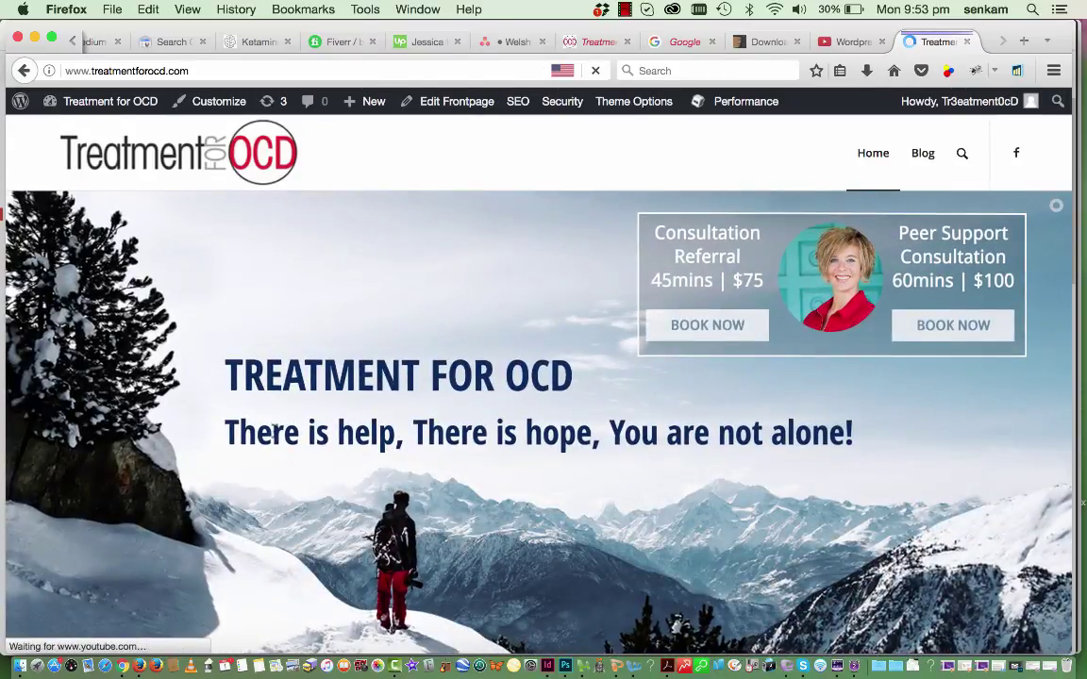
pyautogui.scroll(-5, 274, 432)
pyautogui.scroll(-2, 274, 432)
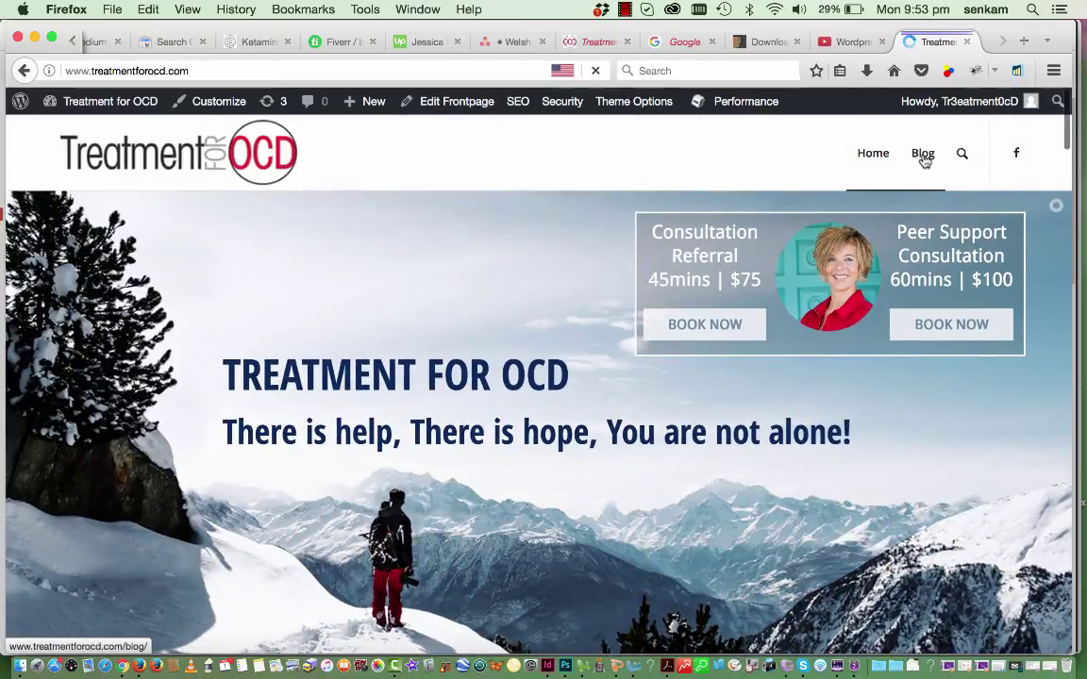
# - Browse the site's Blog page and open the "OCD Specialists Near Me" post
pyautogui.click(923, 161)
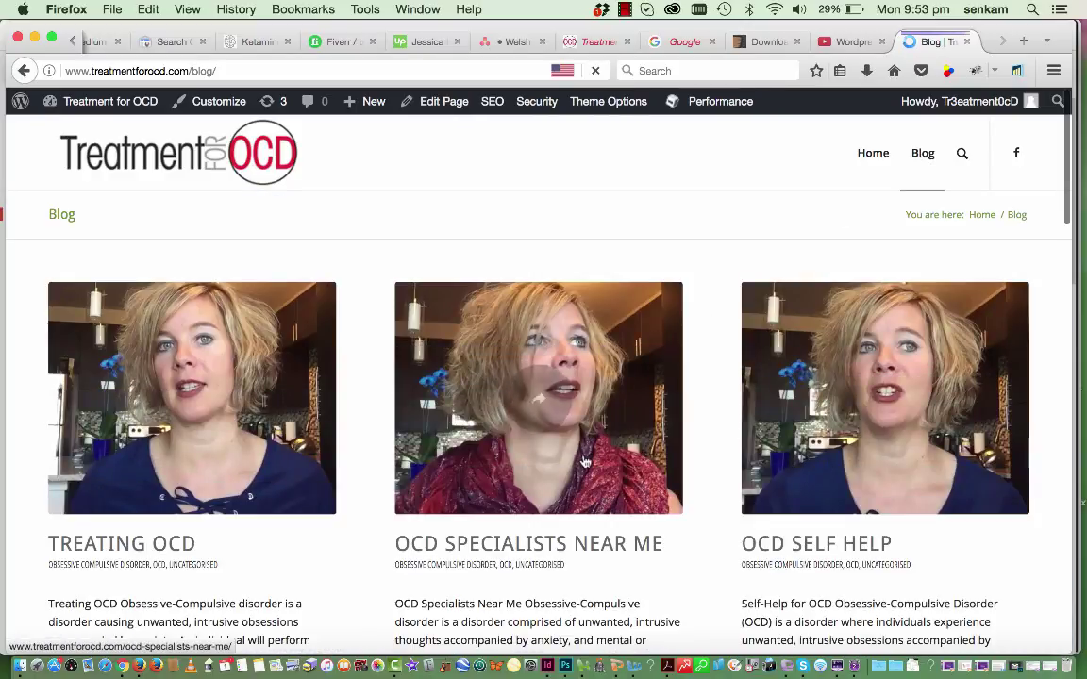
pyautogui.scroll(-5, 583, 461)
pyautogui.scroll(-2, 583, 461)
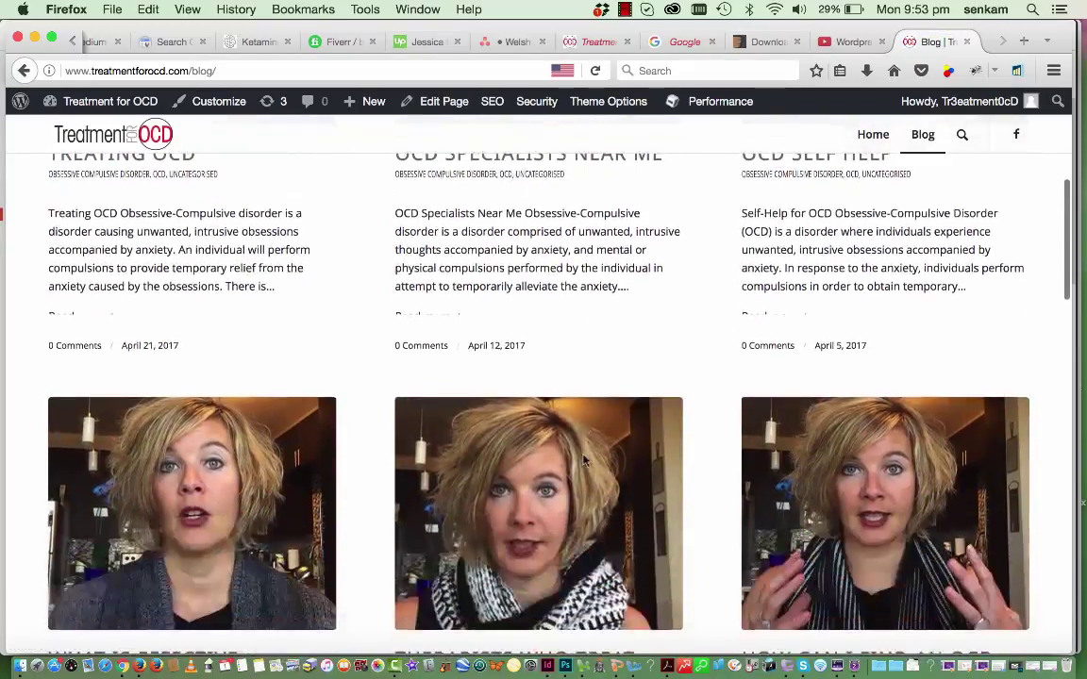
pyautogui.scroll(6, 418, 307)
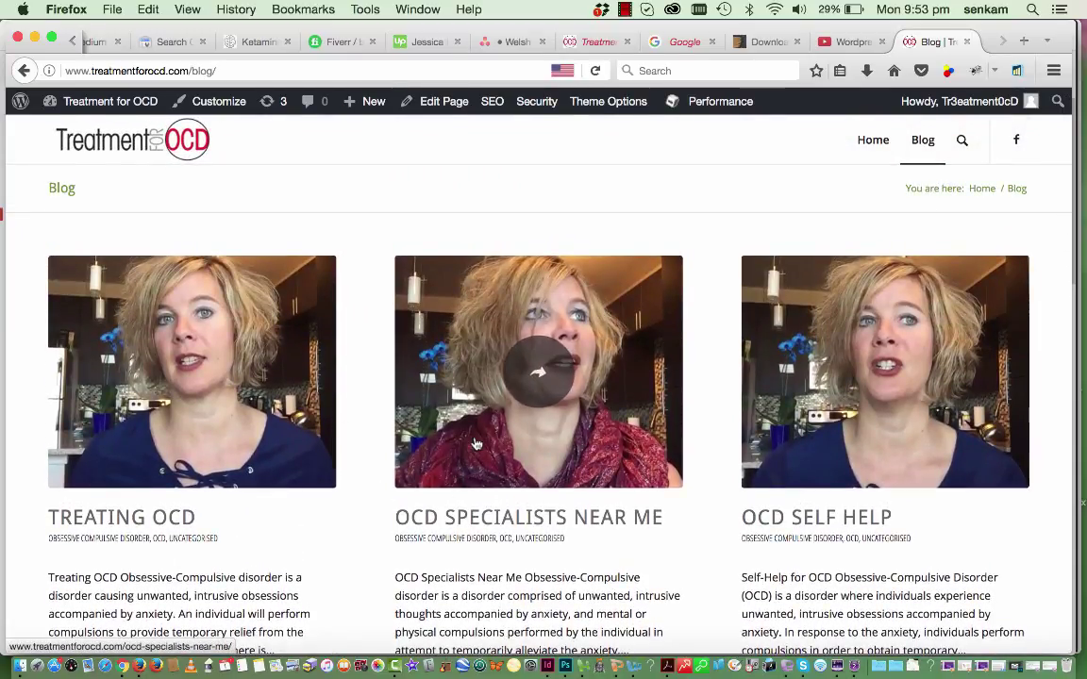
pyautogui.scroll(-3, 500, 471)
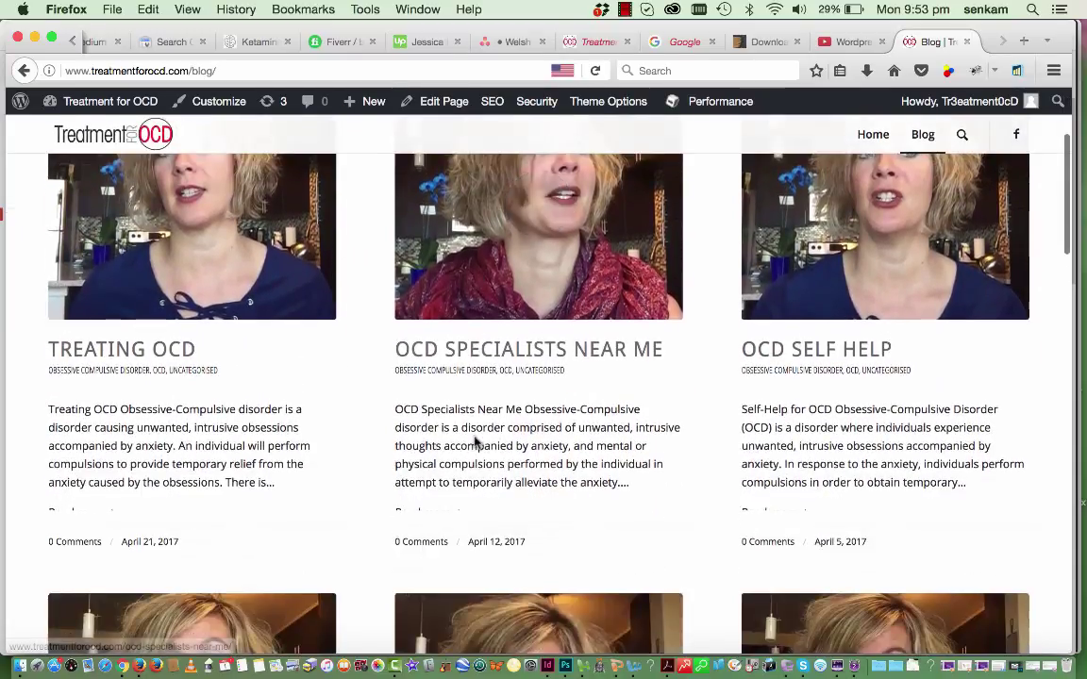
pyautogui.click(480, 349)
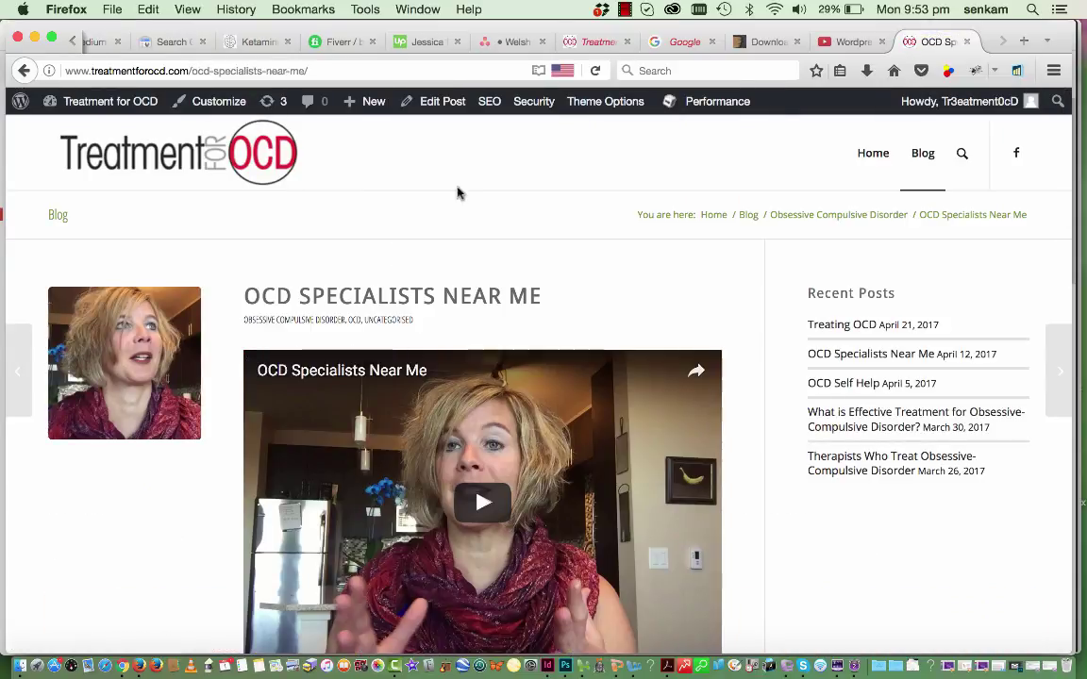
# - Open the "OCD Specialists Near Me" post for editing and review its body text in the visual editor
pyautogui.click(449, 103)
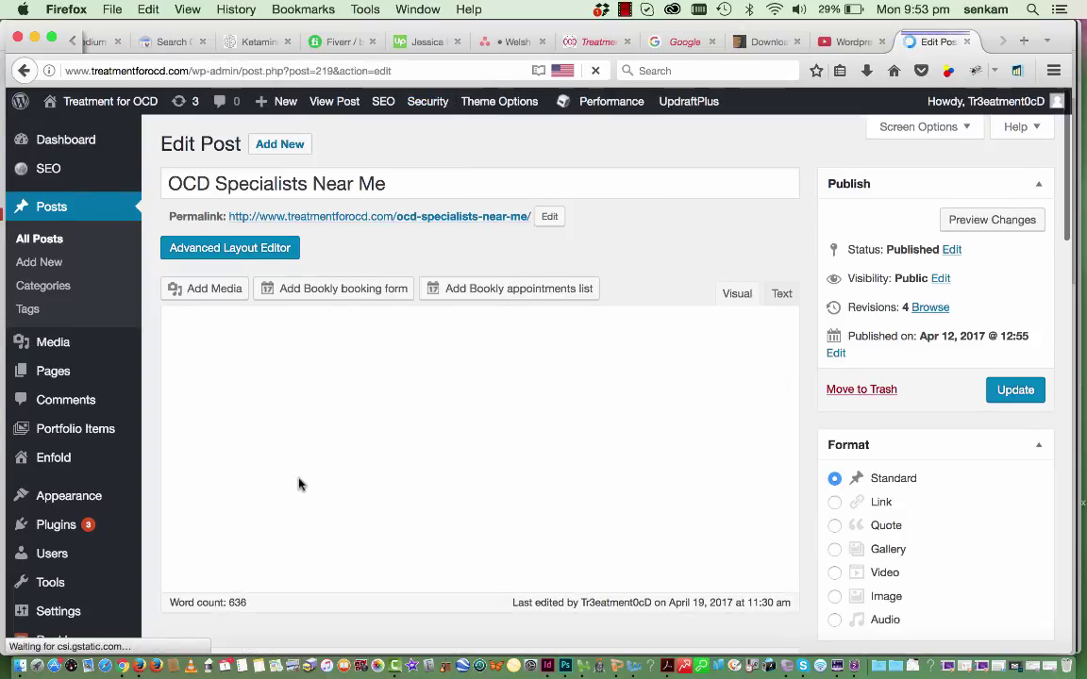
pyautogui.scroll(-3, 295, 500)
pyautogui.scroll(-3, 294, 510)
pyautogui.scroll(-2, 383, 319)
pyautogui.scroll(-10, 427, 563)
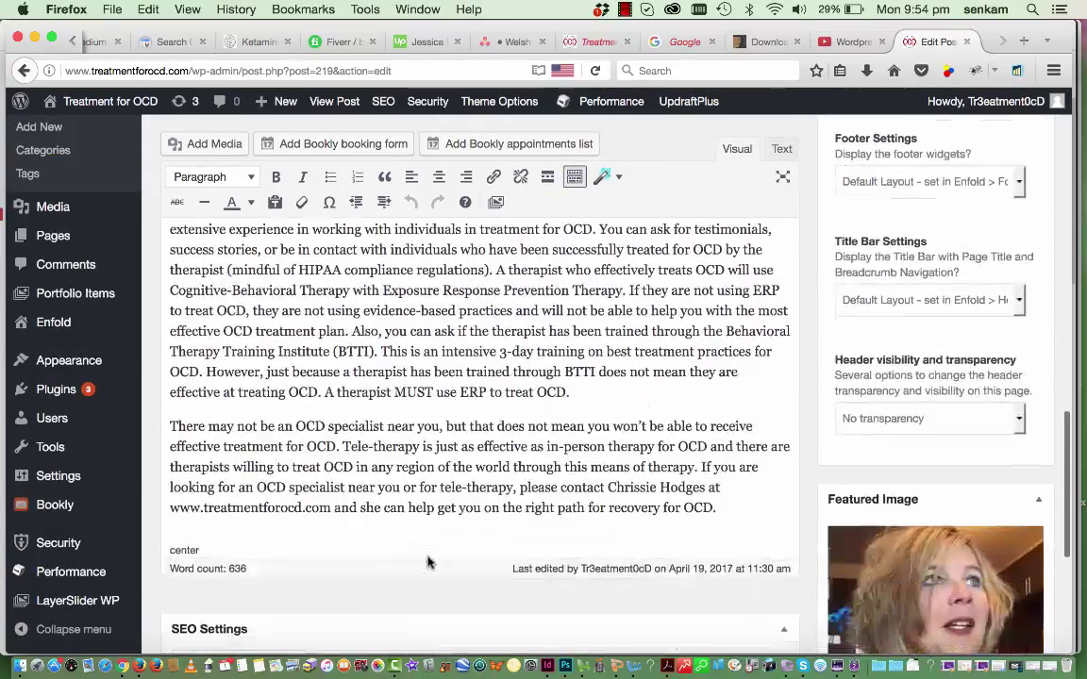
pyautogui.scroll(10, 427, 562)
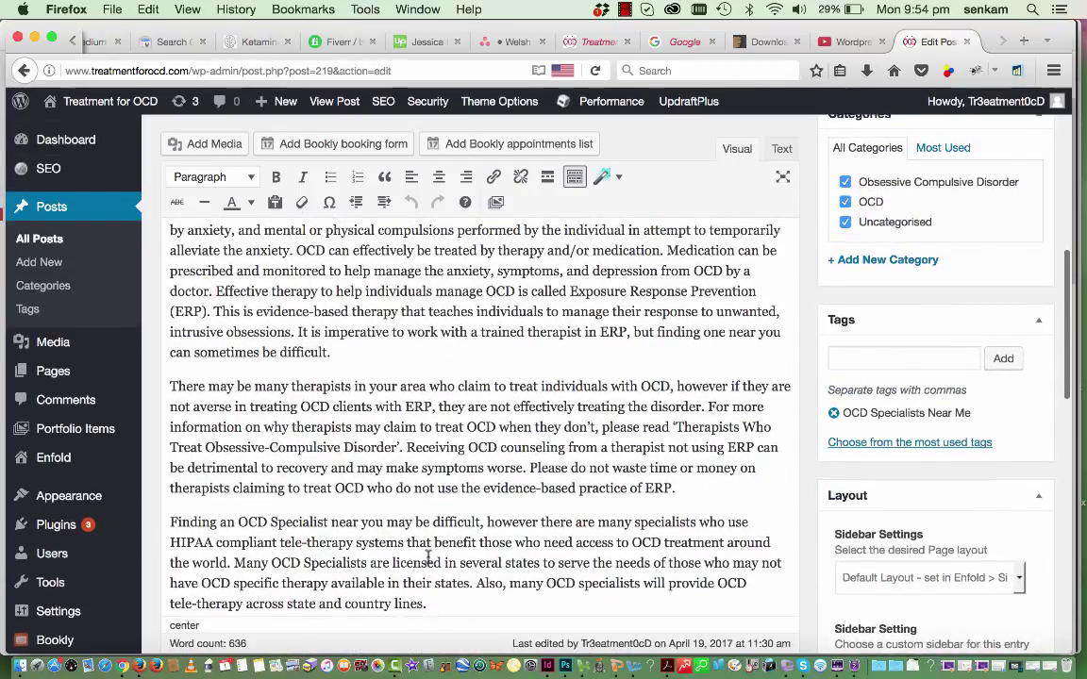
pyautogui.scroll(3, 428, 558)
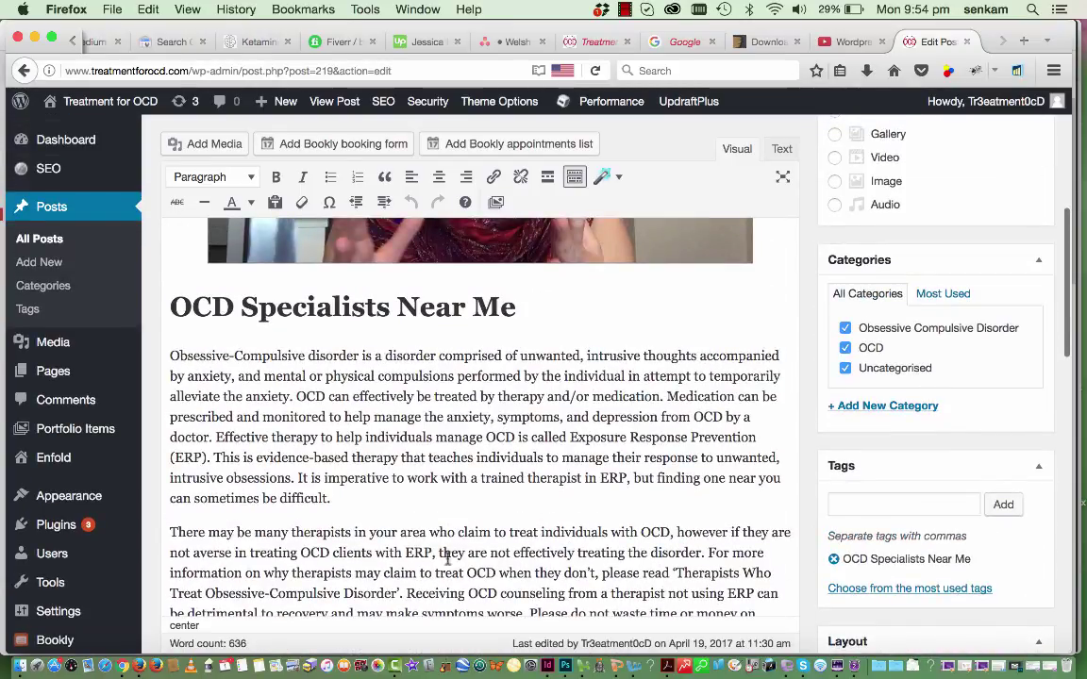
pyautogui.scroll(-2, 440, 558)
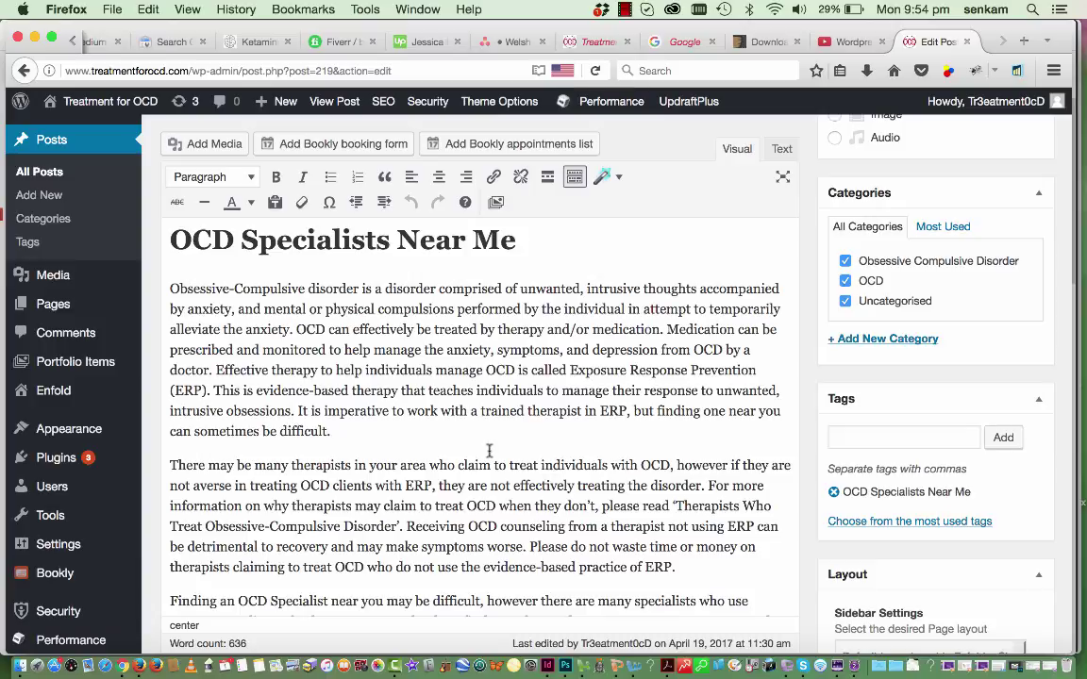
pyautogui.scroll(3, 584, 368)
pyautogui.scroll(-3, 425, 321)
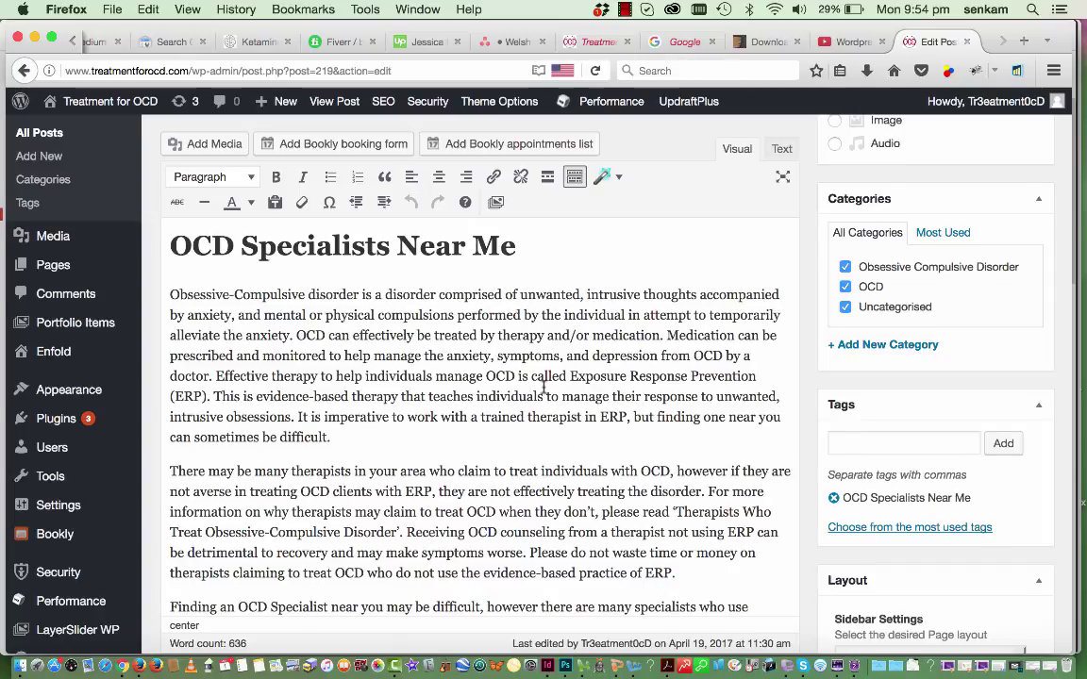
# - Select the phrase "OCD Specialist near you" in the body paragraph that begins with "Finding an"
pyautogui.scroll(-1, 545, 388)
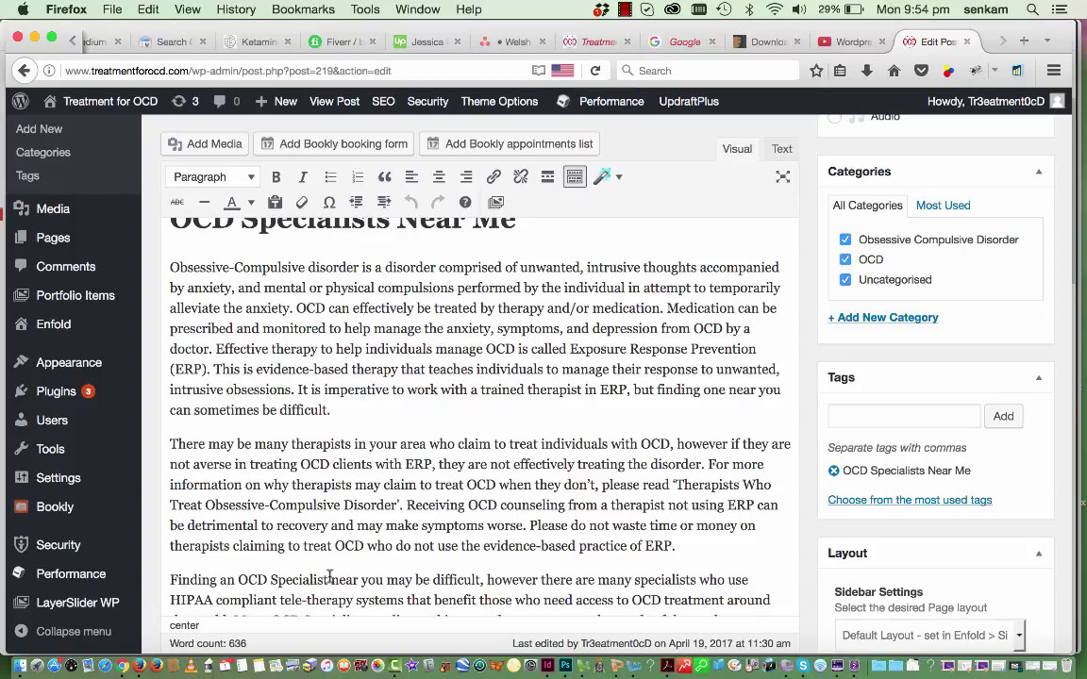
pyautogui.scroll(-4, 330, 576)
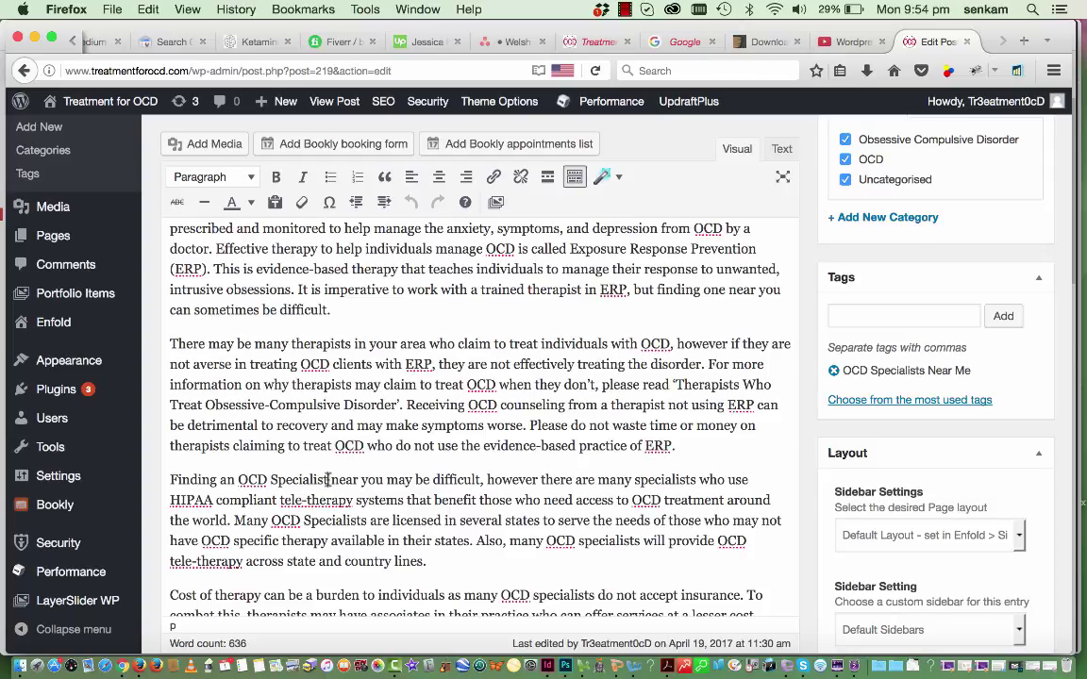
pyautogui.click(383, 482)
pyautogui.moveTo(386, 481); pyautogui.dragTo(243, 483)
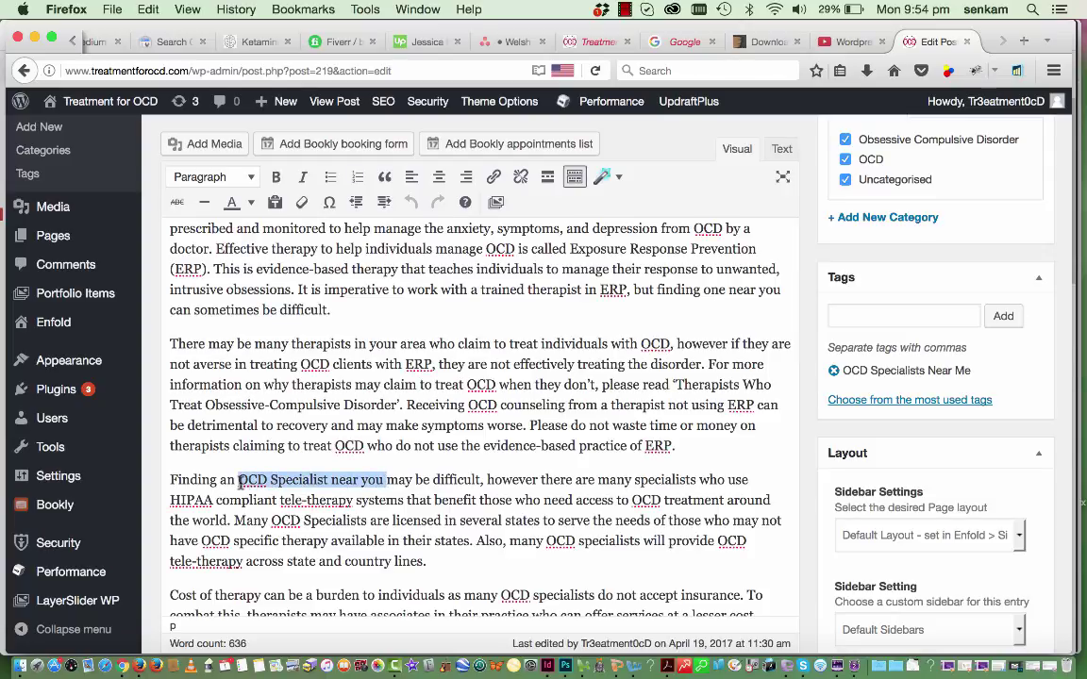
pyautogui.press('super+t')
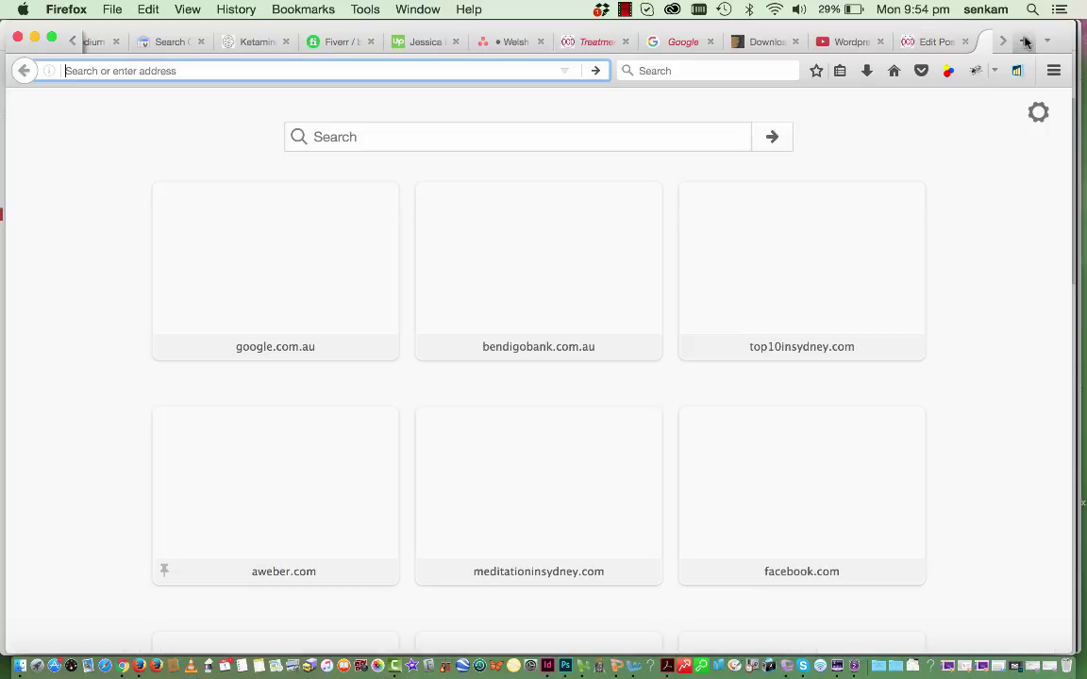
pyautogui.write('treatme')
pyautogui.press('BackSpace')
pyautogui.press('BackSpace')
pyautogui.write('eat')
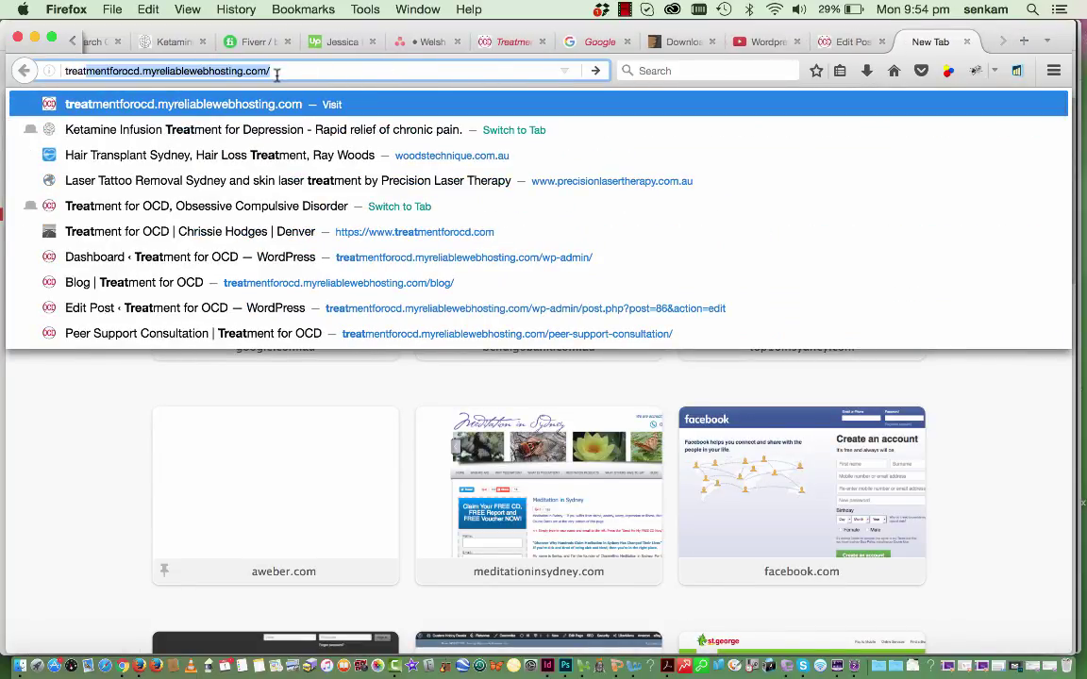
pyautogui.moveTo(270, 72); pyautogui.dragTo(157, 75)
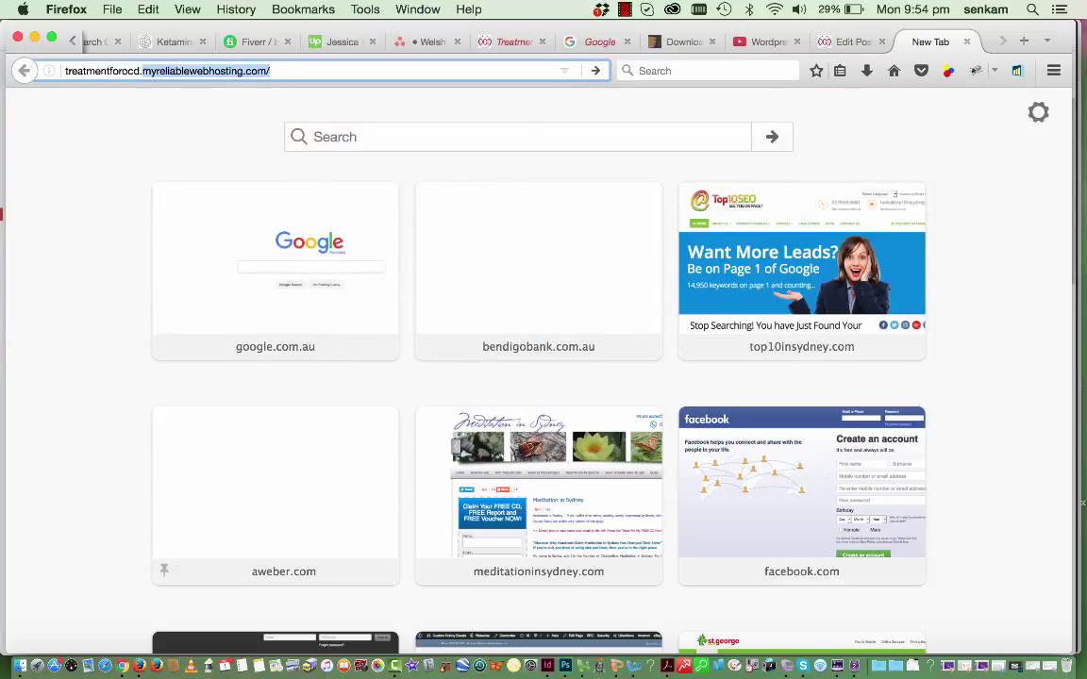
pyautogui.write('com/')
pyautogui.press('Return')
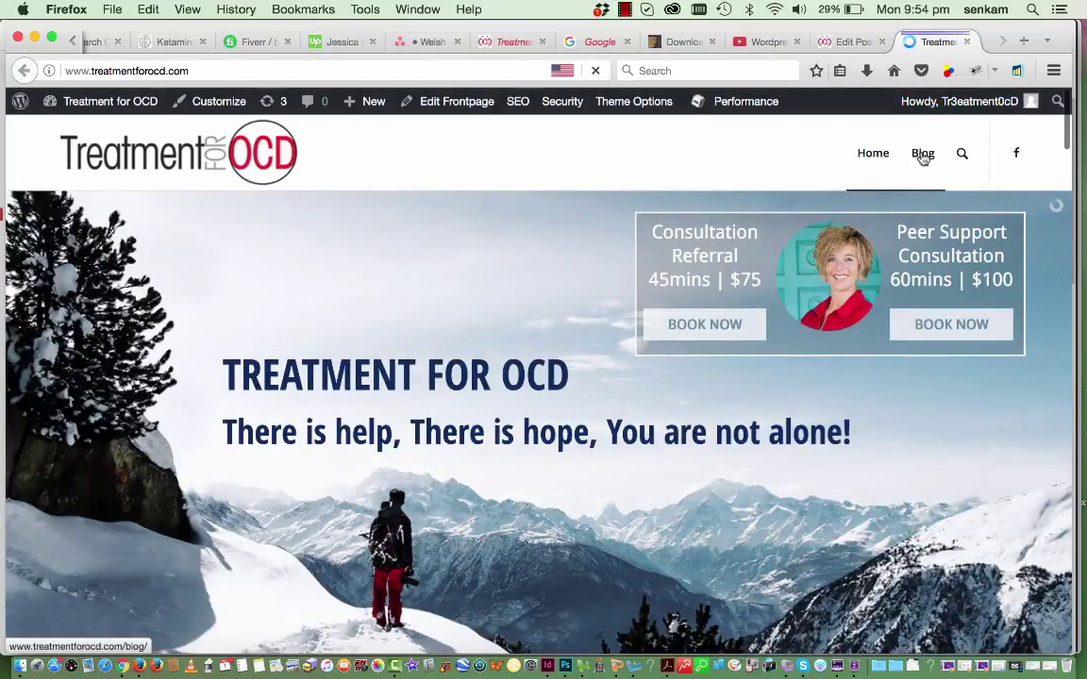
# - Open the "Therapists Who Treat Obsessive-Compulsive Disorder" post from the site's Blog page and copy its web address
pyautogui.click(923, 155)
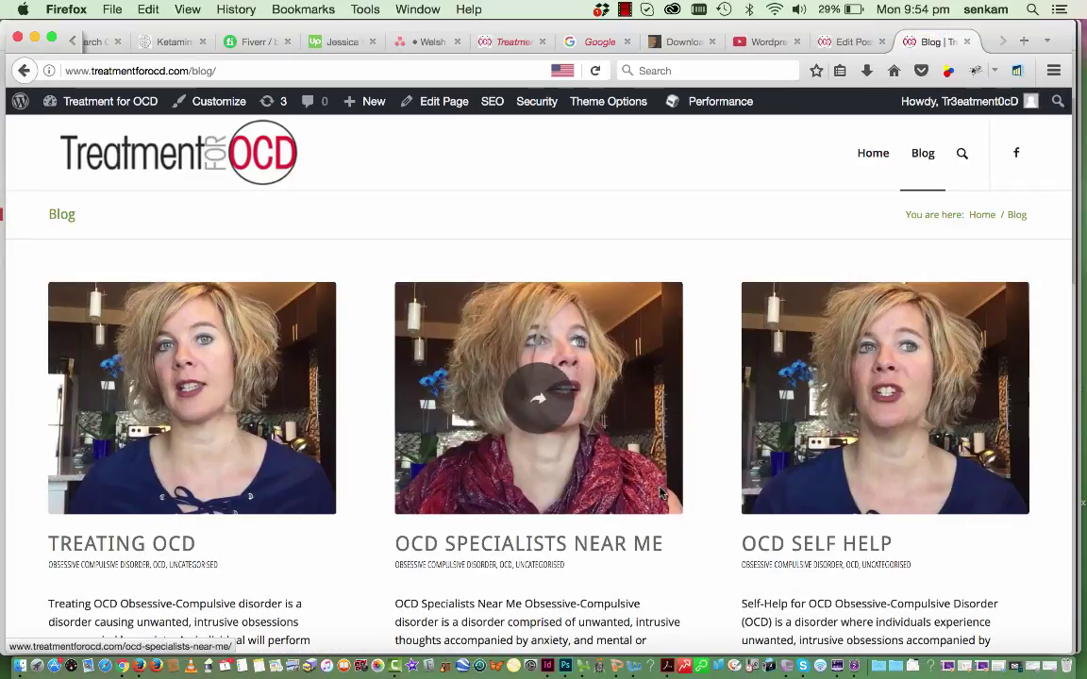
pyautogui.scroll(-5, 663, 494)
pyautogui.scroll(-3, 663, 494)
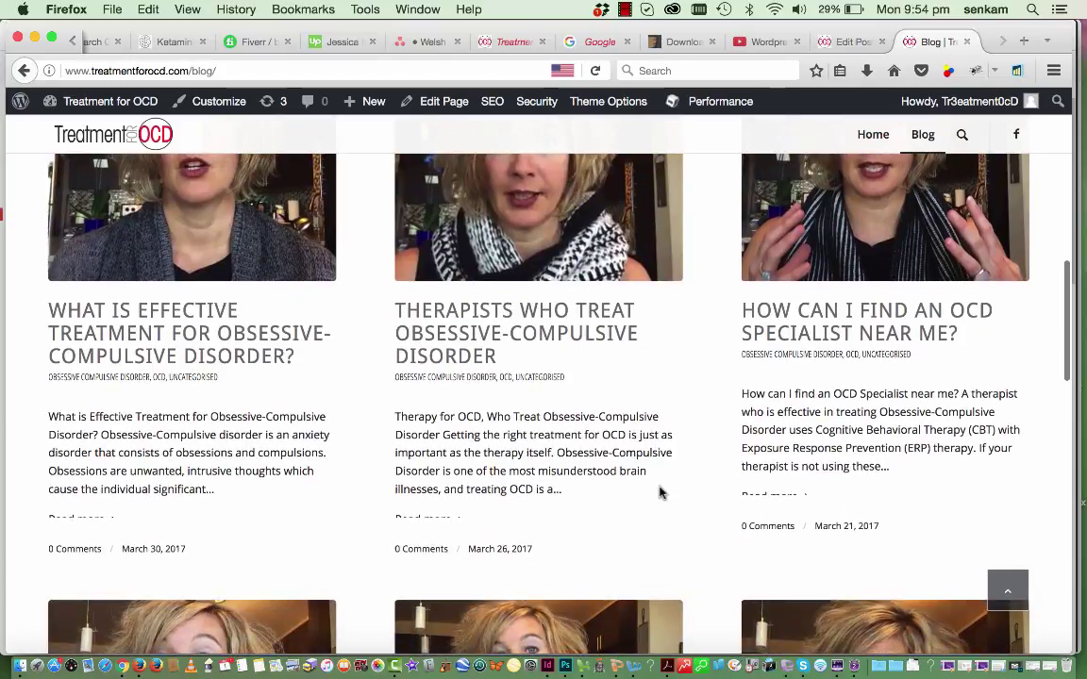
pyautogui.click(522, 316)
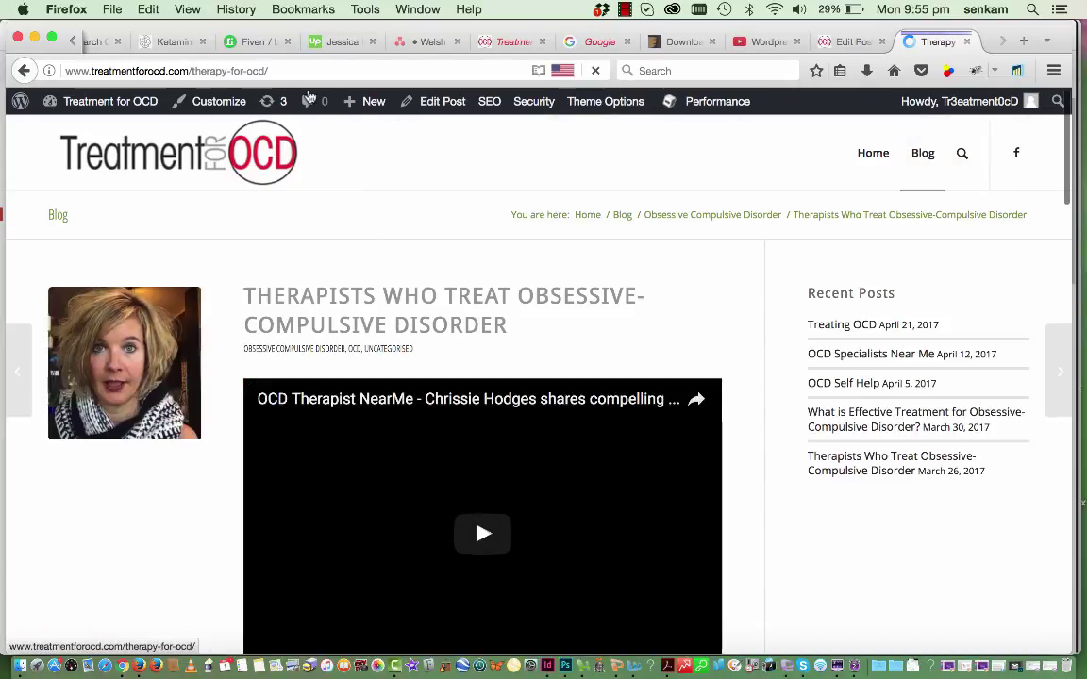
pyautogui.click(290, 70)
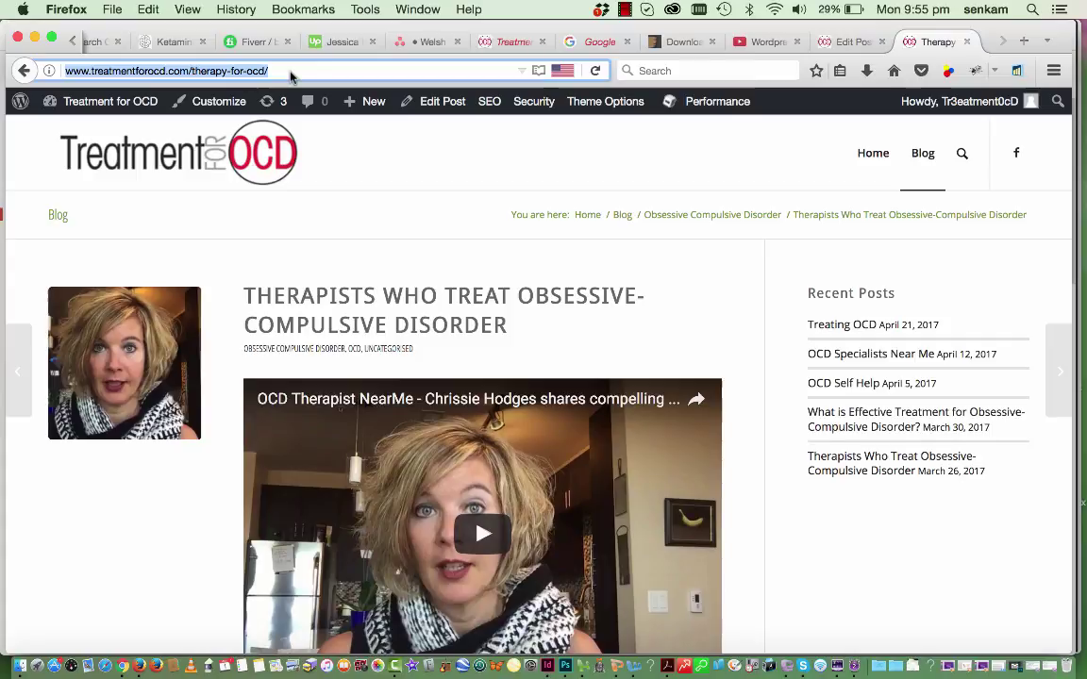
pyautogui.click(852, 41)
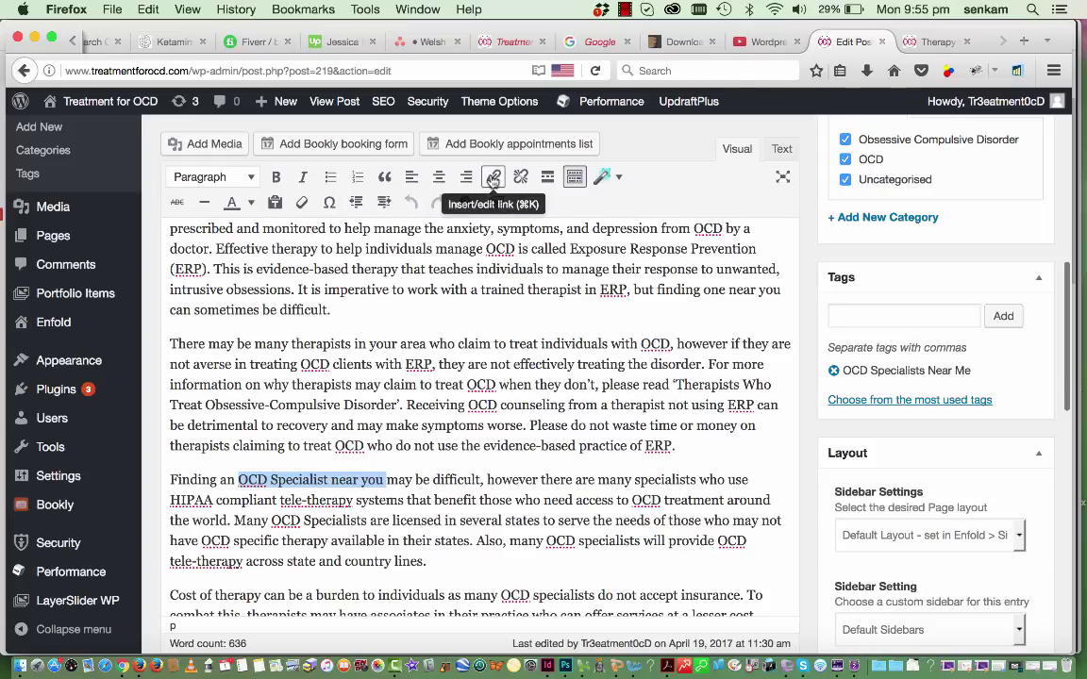
pyautogui.click(493, 177)
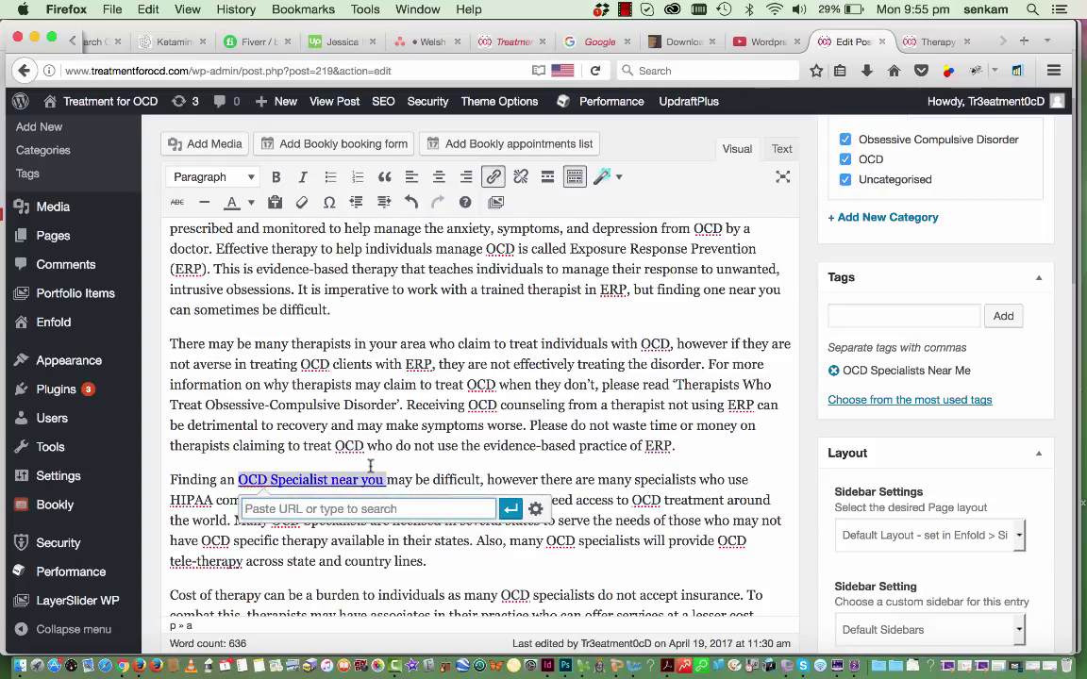
pyautogui.press('super+v')
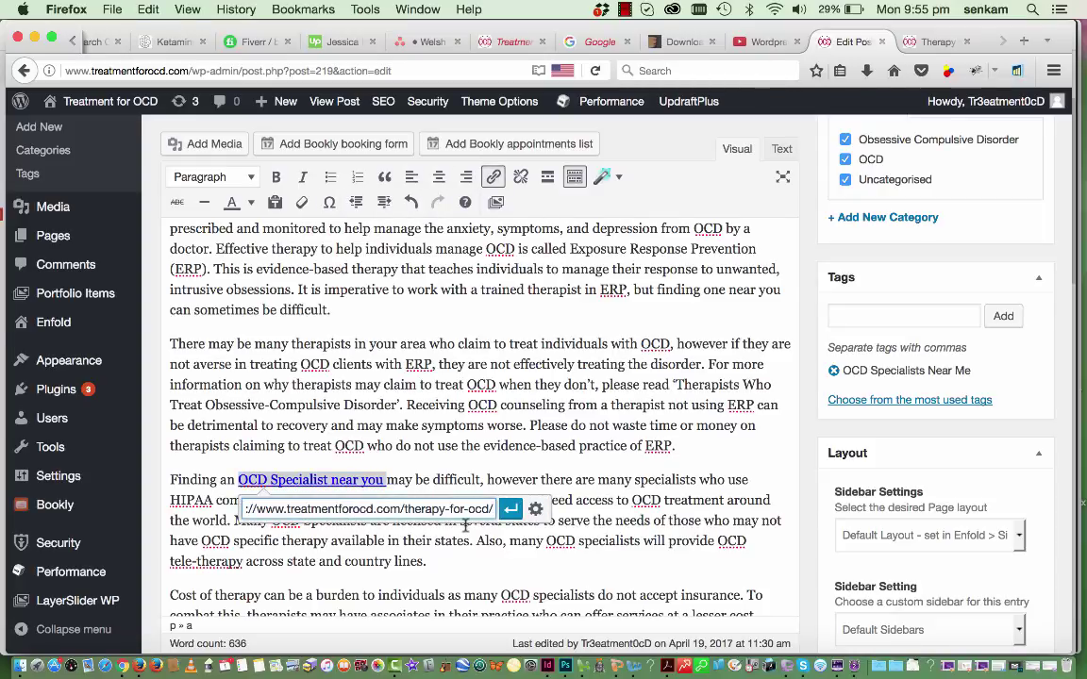
pyautogui.click(536, 510)
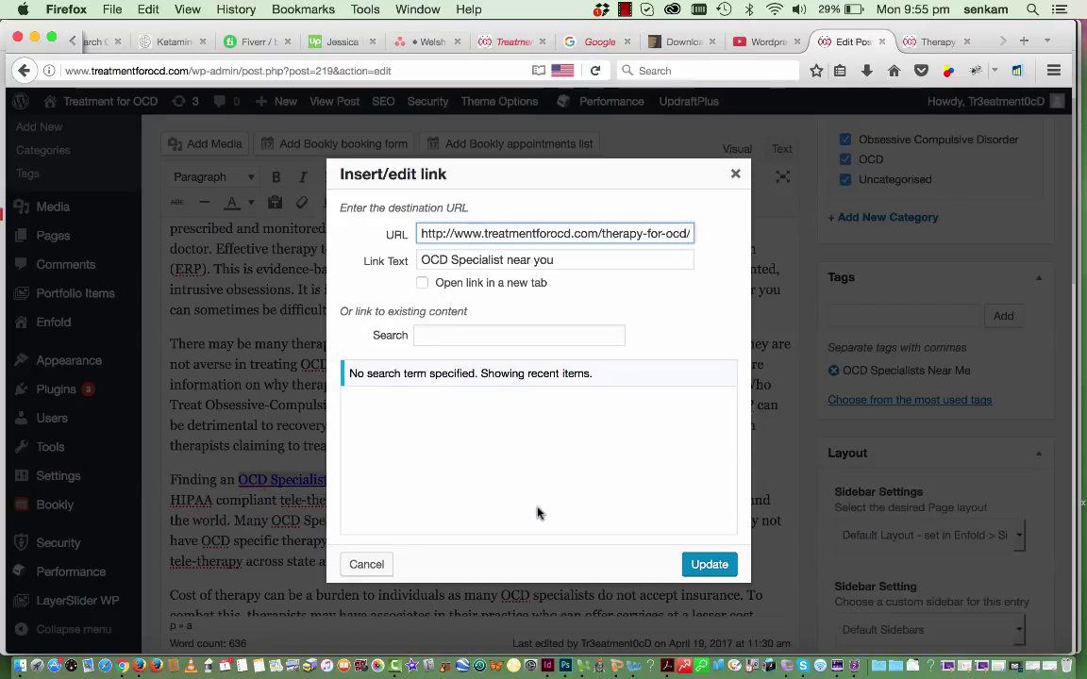
pyautogui.click(423, 286)
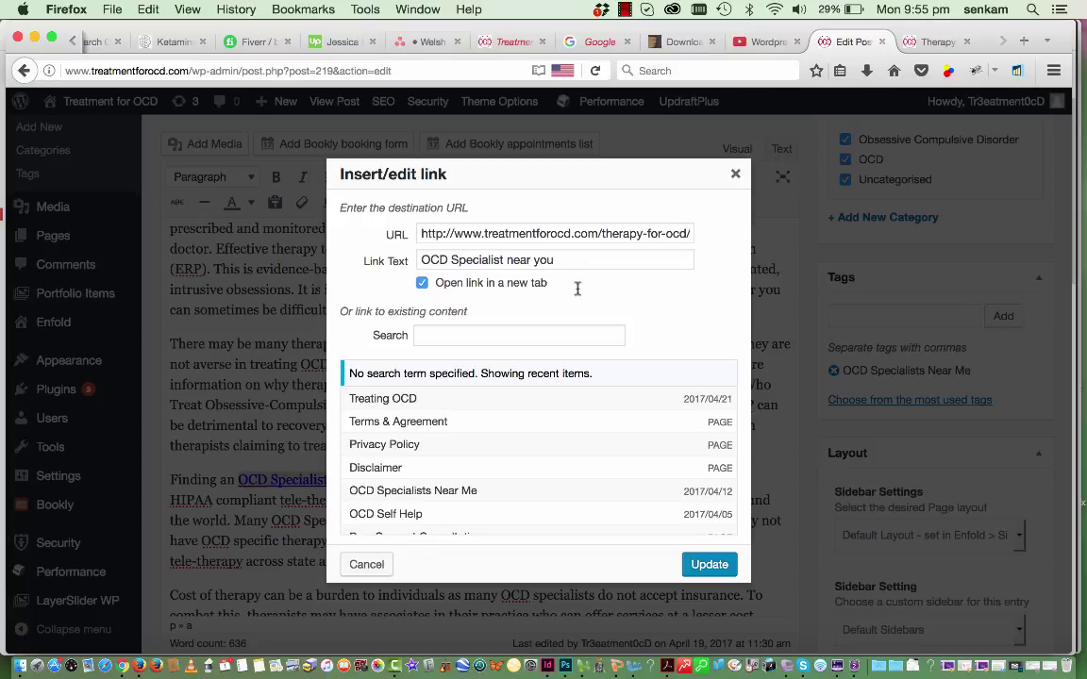
pyautogui.click(712, 563)
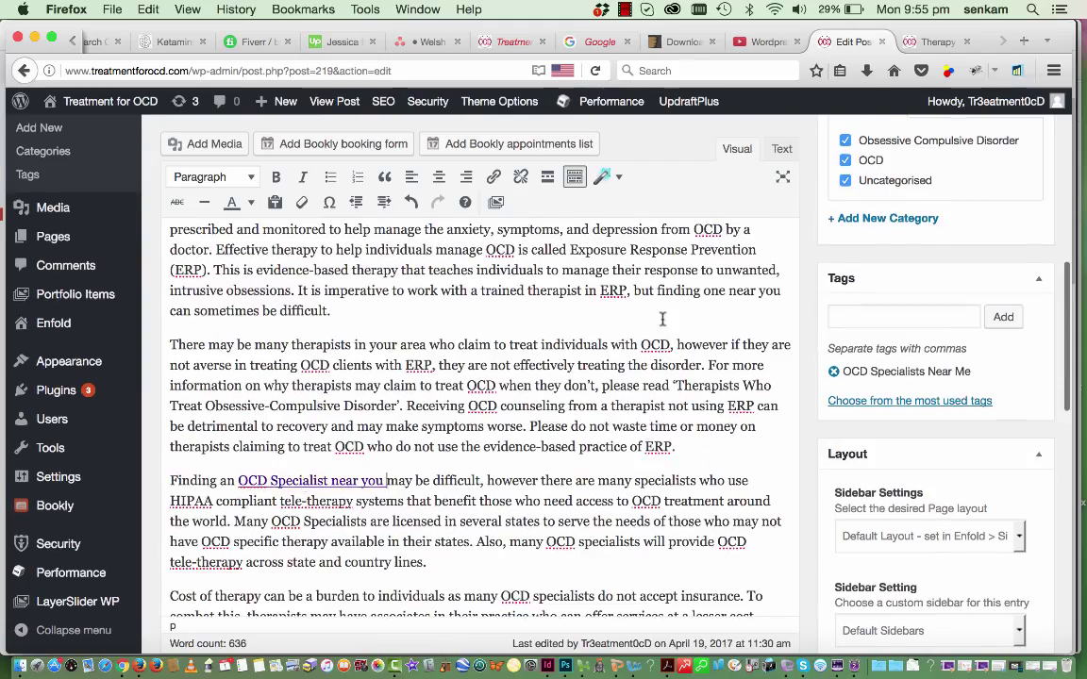
pyautogui.scroll(15, 659, 316)
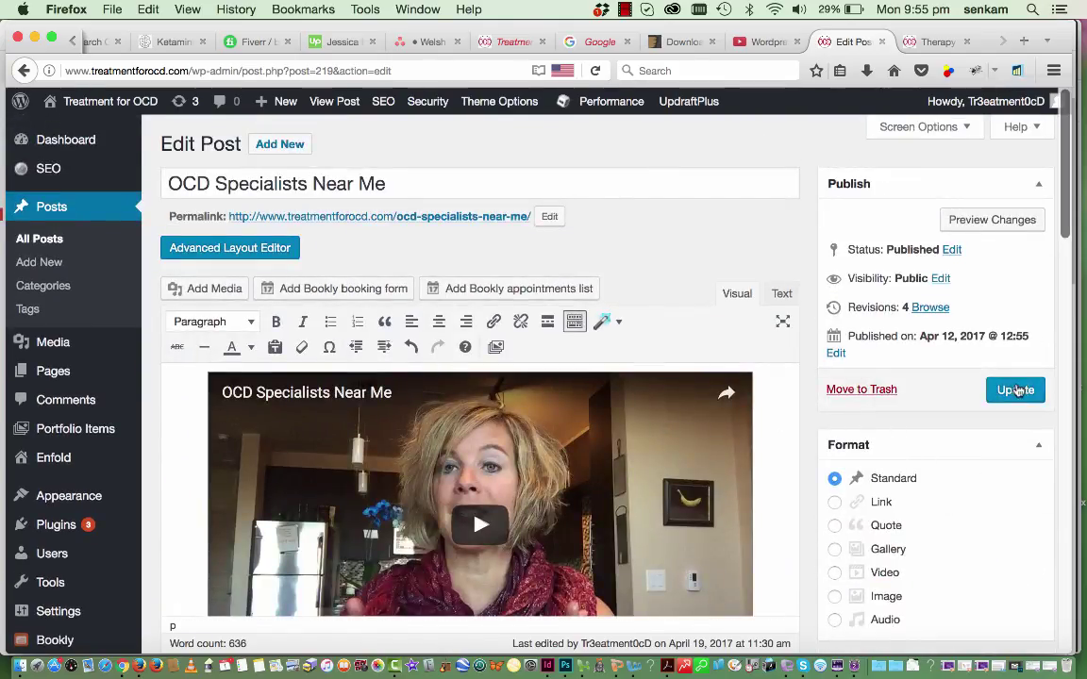
pyautogui.click(1015, 390)
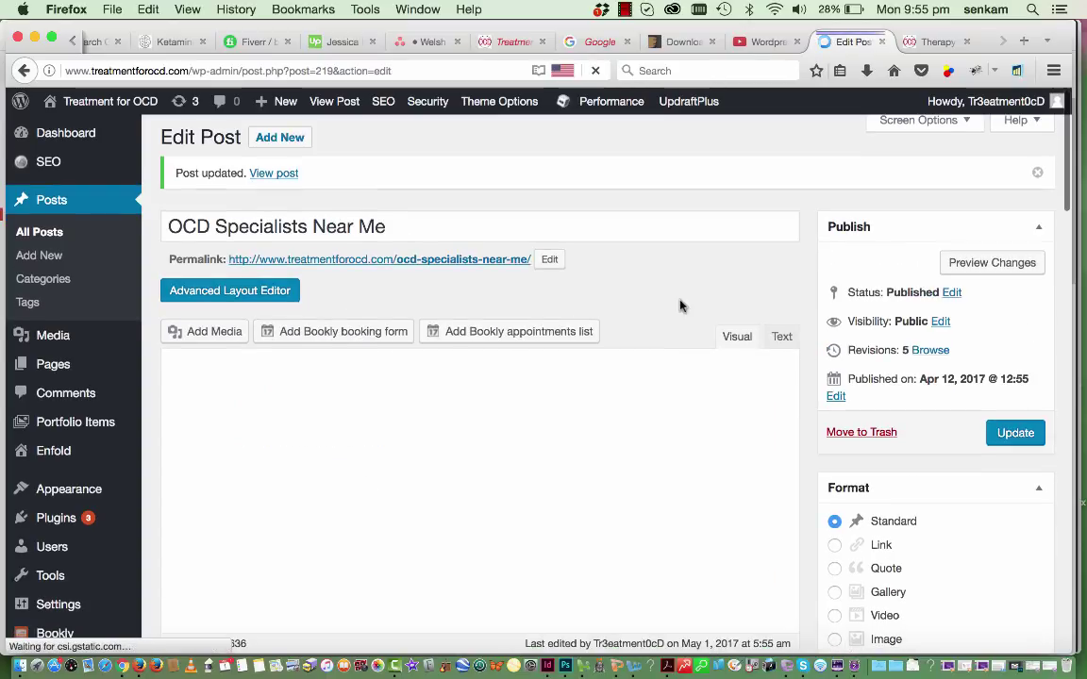
# - View the live "OCD Specialists Near Me" post and test the link in the paragraph beginning with "Finding an"
pyautogui.click(425, 263)
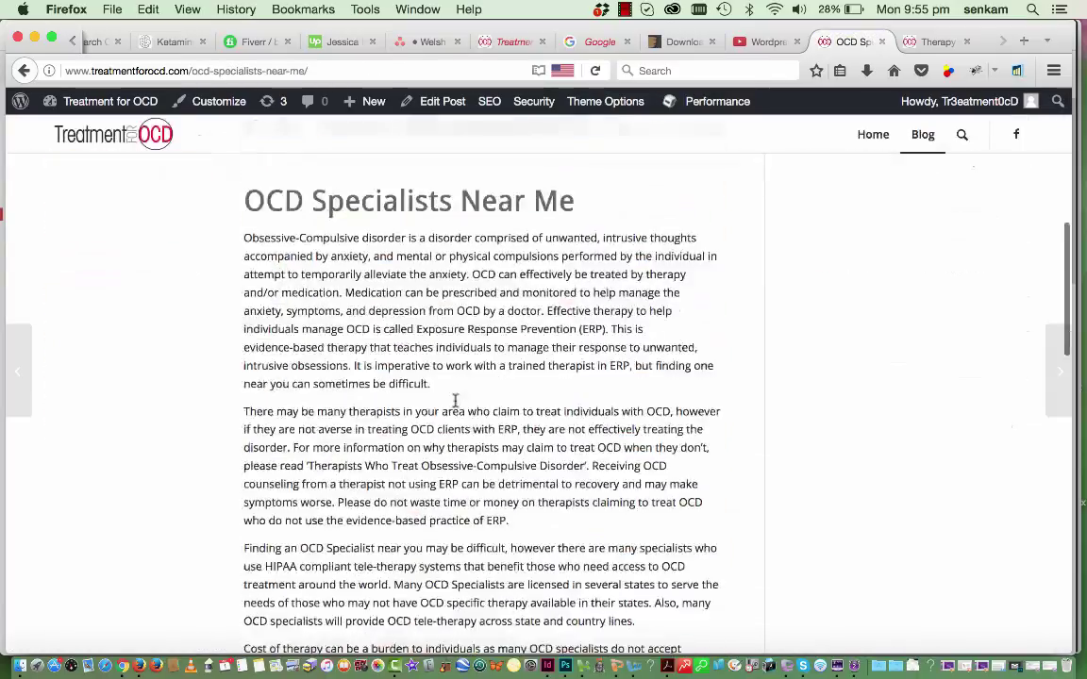
pyautogui.scroll(-5, 454, 401)
pyautogui.scroll(3, 456, 404)
pyautogui.scroll(1, 456, 403)
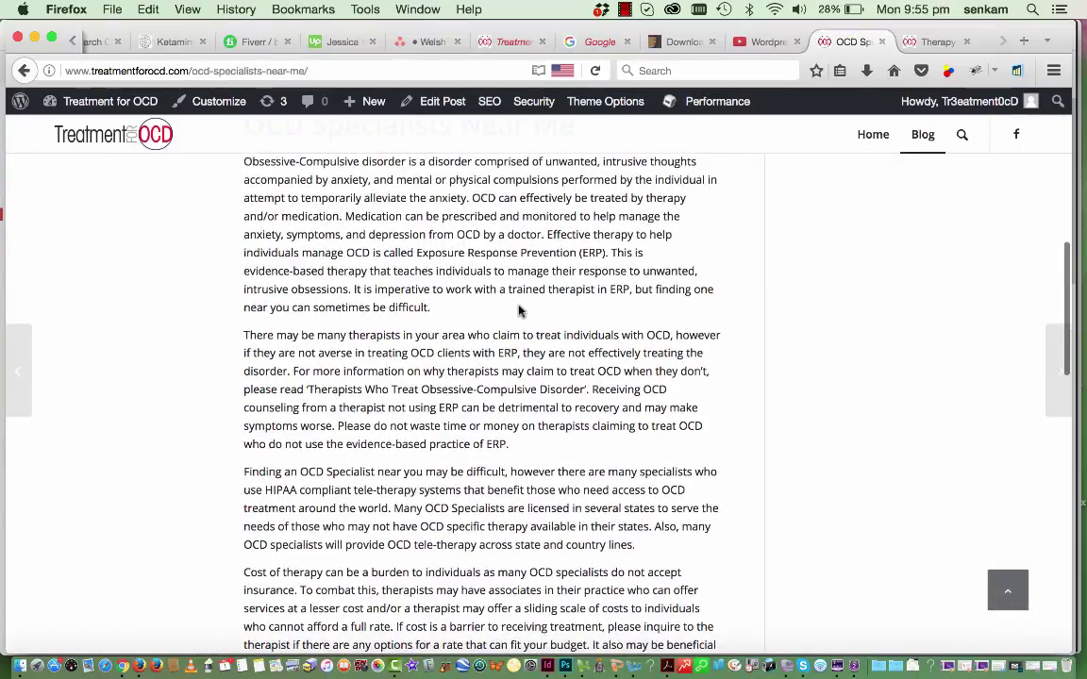
pyautogui.scroll(2, 518, 312)
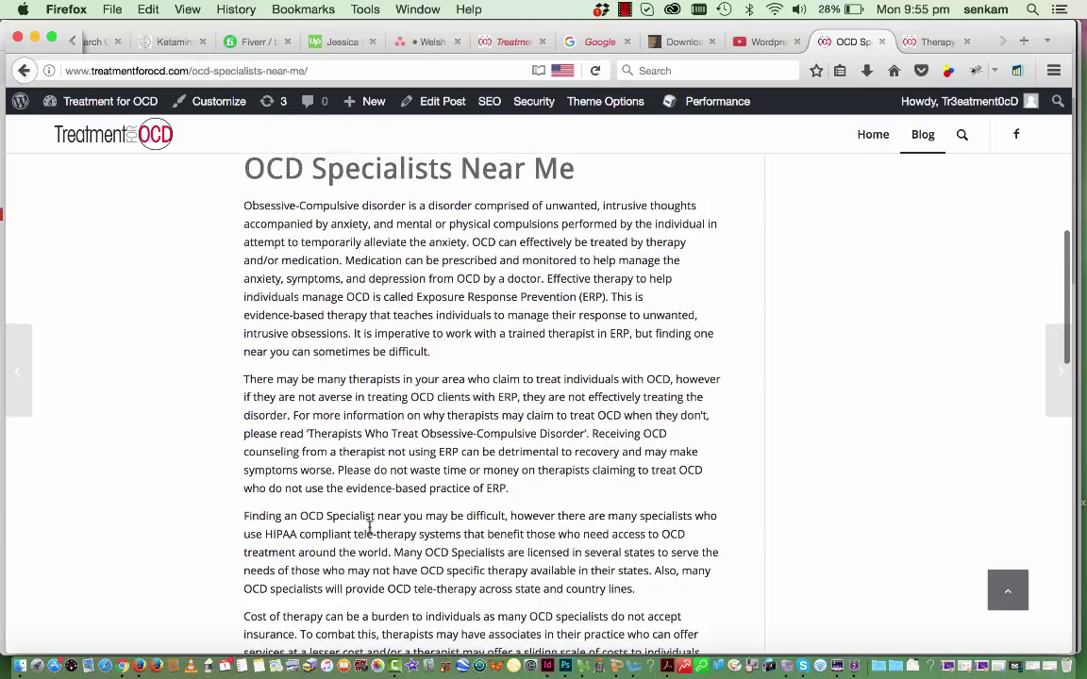
pyautogui.scroll(-4, 374, 524)
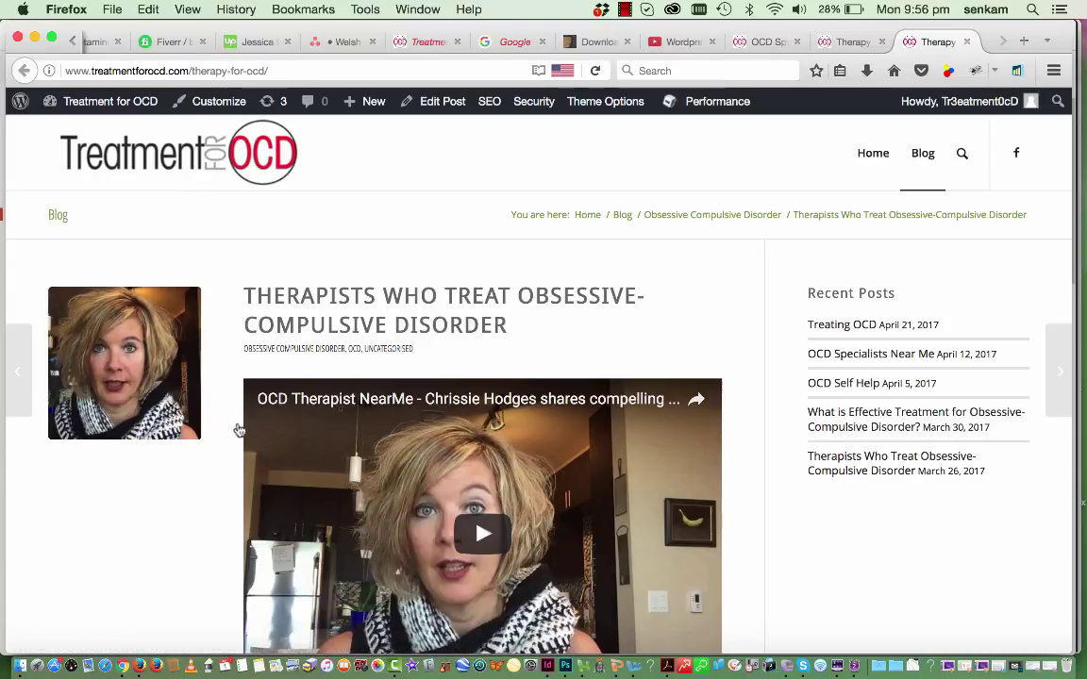
# - Look over the video and body text of the linked "Therapists Who Treat Obsessive-Compulsive Disorder" post
pyautogui.scroll(-3, 300, 500)
pyautogui.scroll(-2, 300, 500)
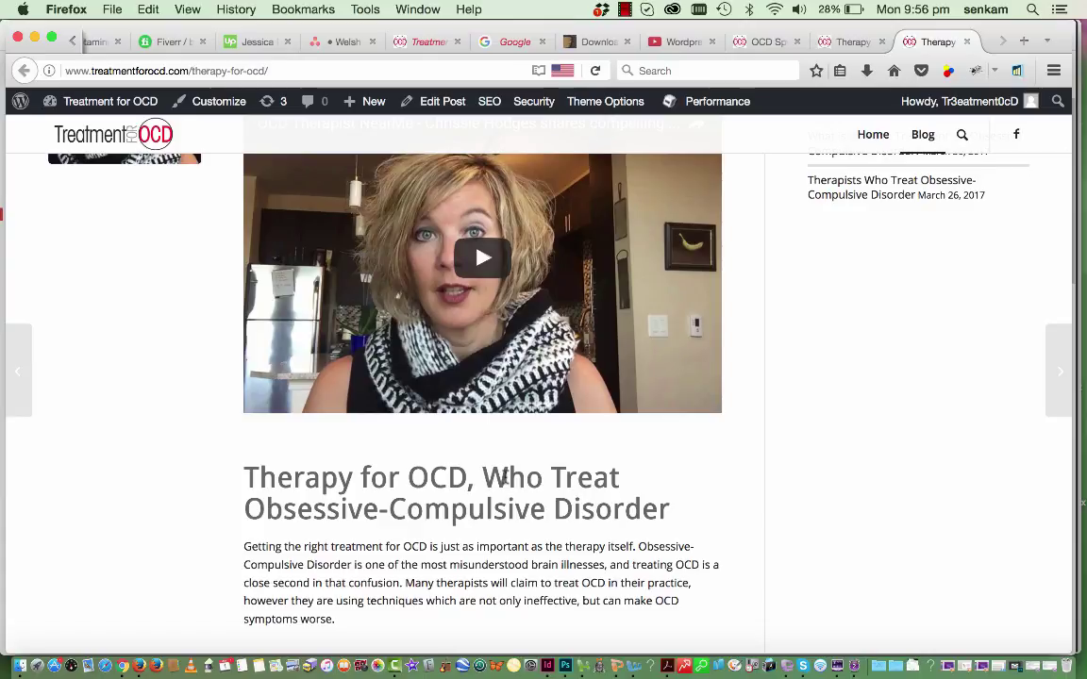
pyautogui.scroll(-8, 505, 477)
pyautogui.scroll(-14, 505, 478)
pyautogui.scroll(20, 505, 481)
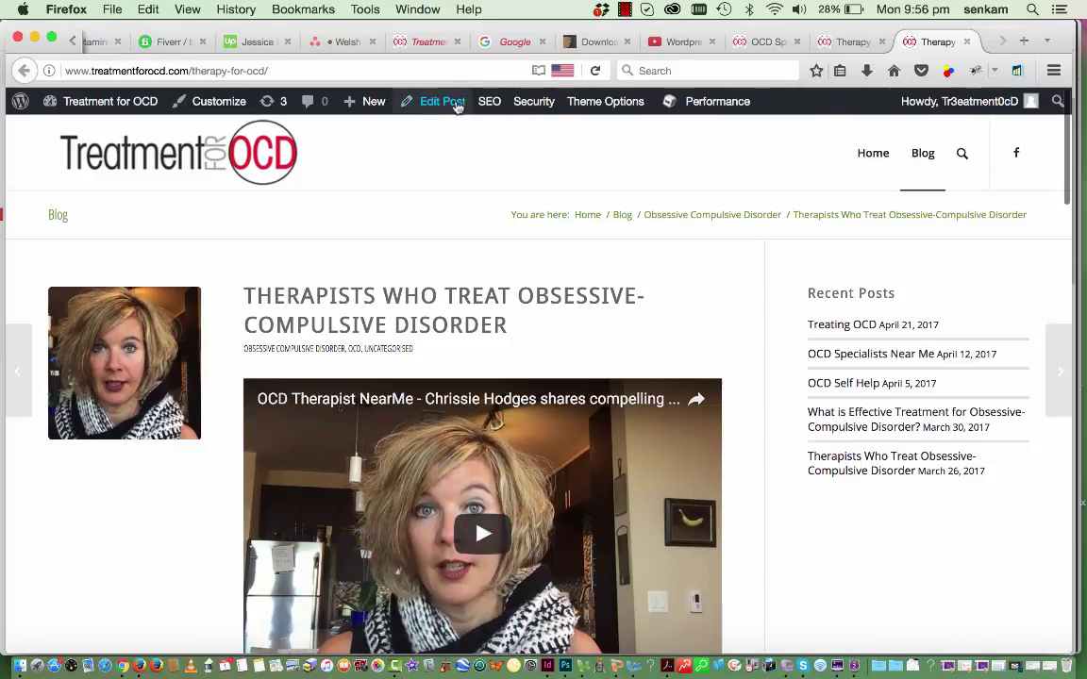
# - Go from the live post to its editor, on to the list of all posts, and start a new post
pyautogui.click(453, 104)
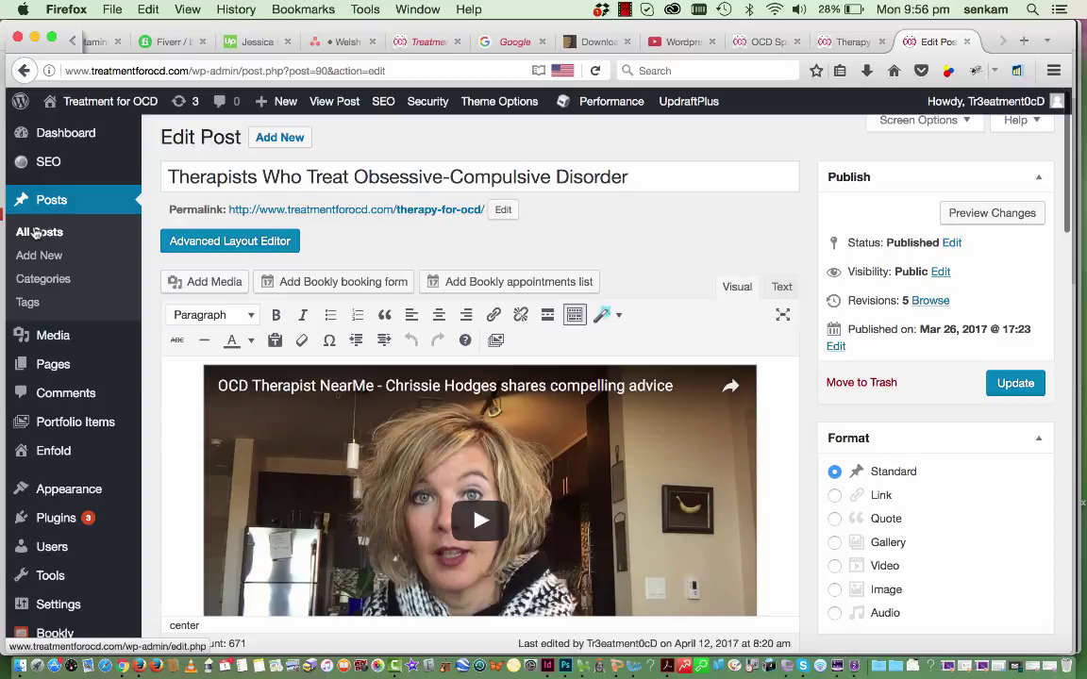
pyautogui.click(35, 234)
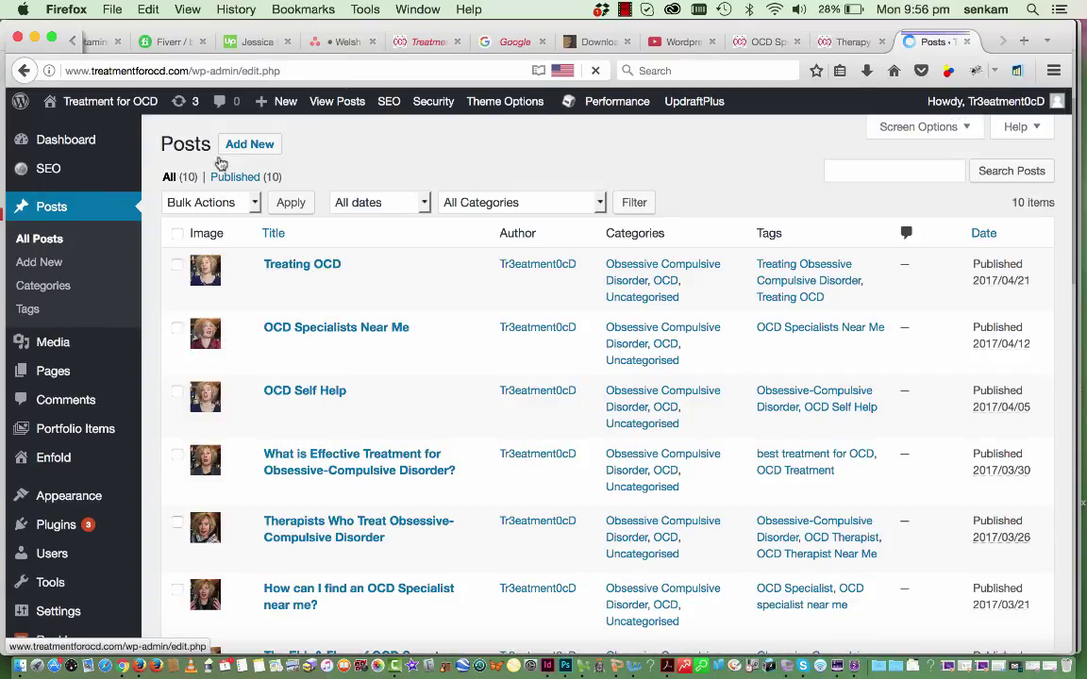
pyautogui.click(253, 147)
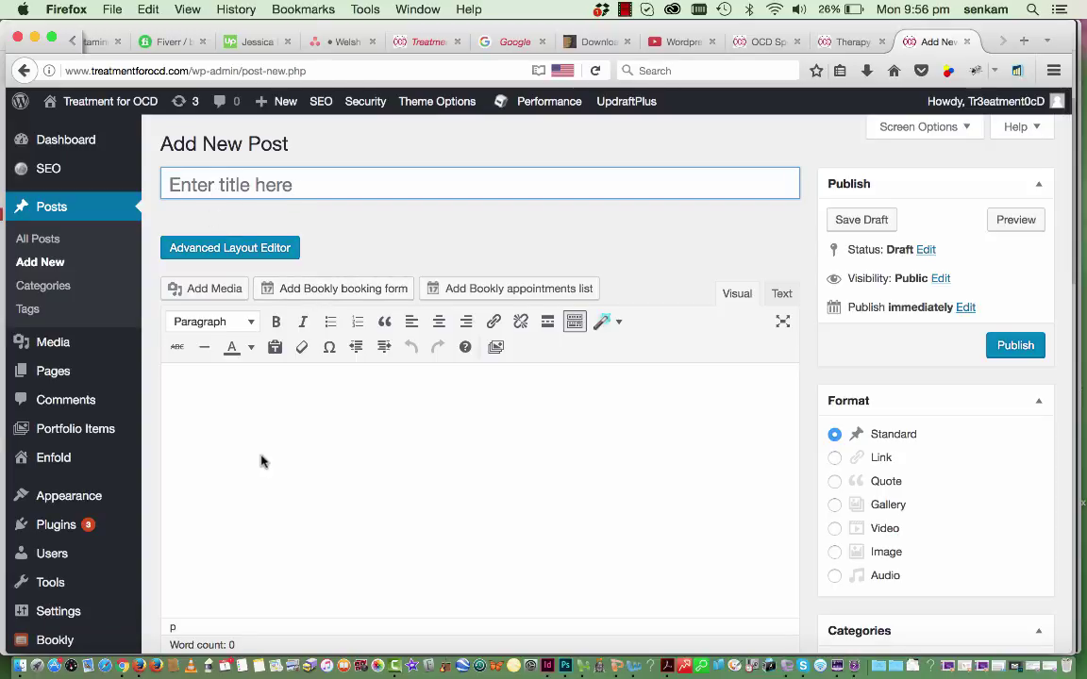
# - Examine the new post form, including the body editor, SEO settings, format, categories and tags
pyautogui.scroll(-4, 243, 411)
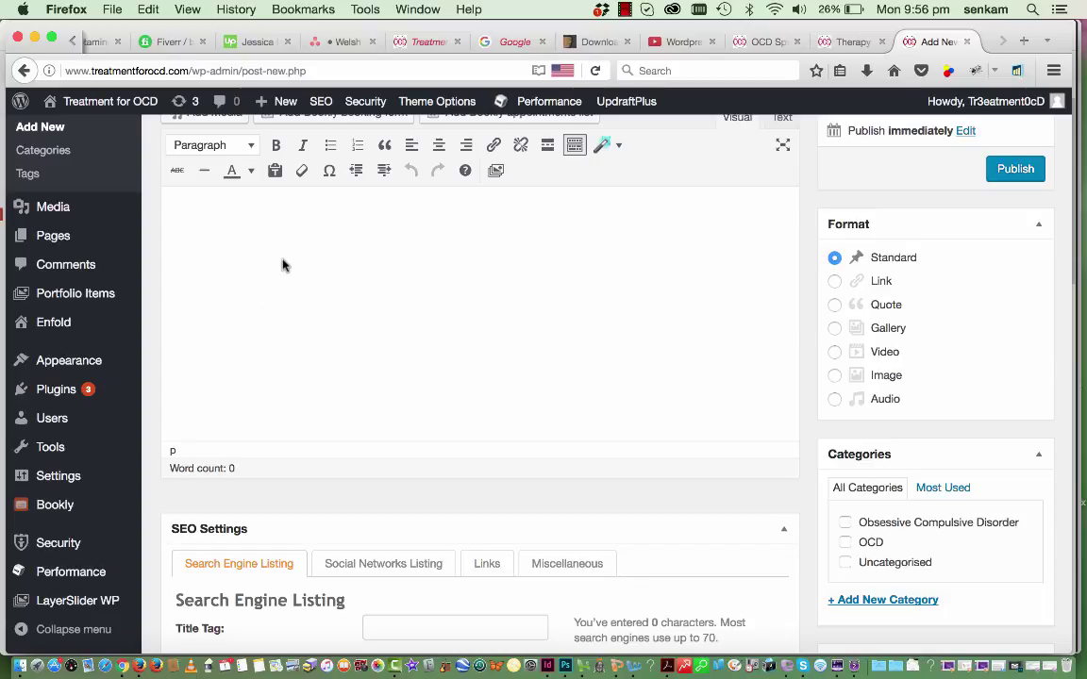
pyautogui.scroll(-4, 281, 264)
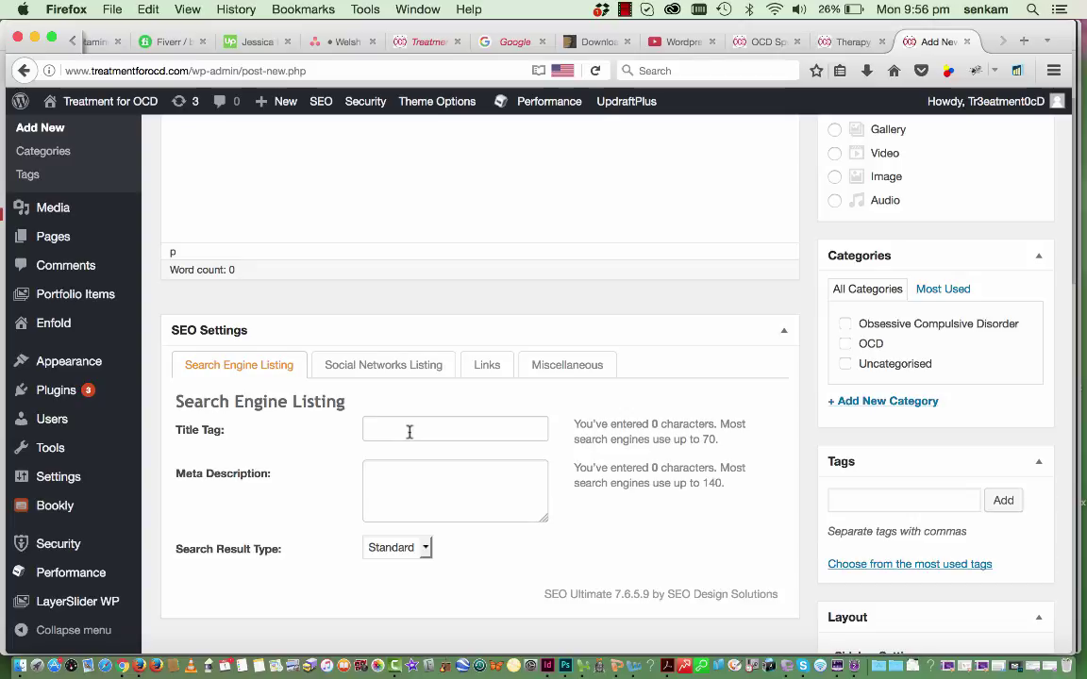
pyautogui.scroll(5, 409, 432)
pyautogui.scroll(-2, 410, 431)
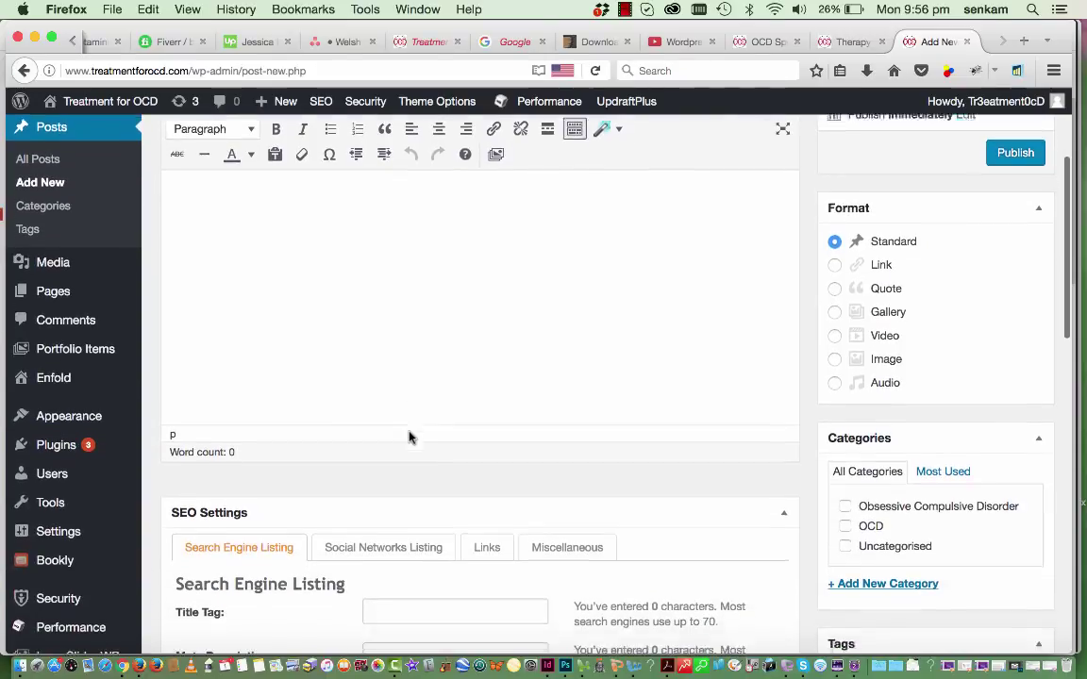
pyautogui.scroll(-3, 410, 434)
pyautogui.scroll(5, 391, 382)
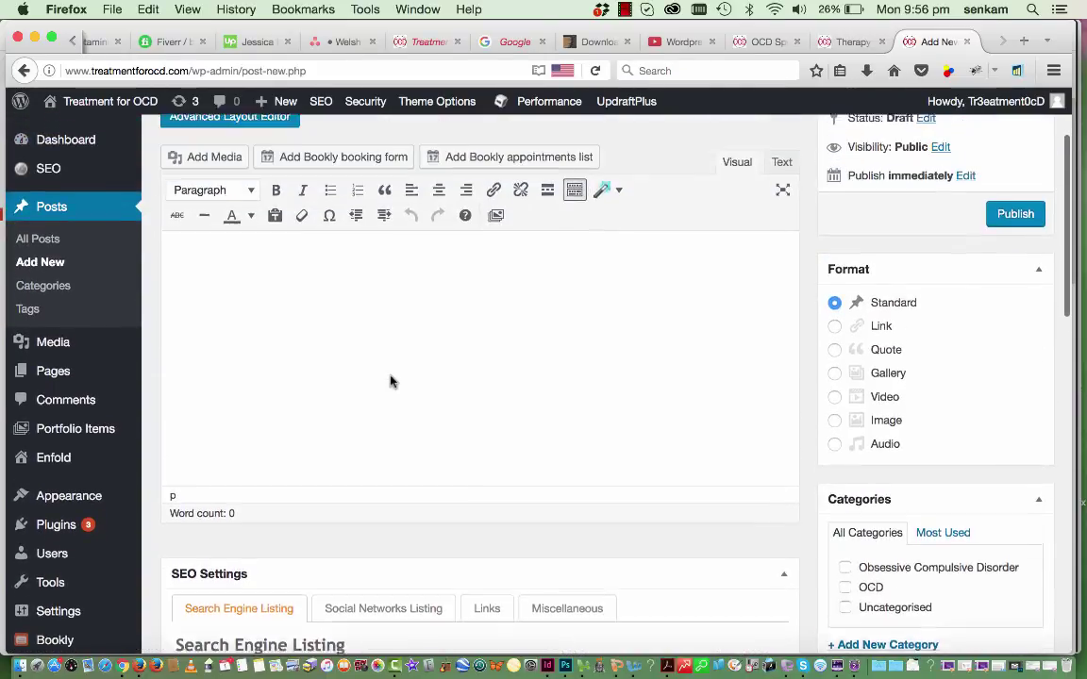
pyautogui.scroll(3, 391, 381)
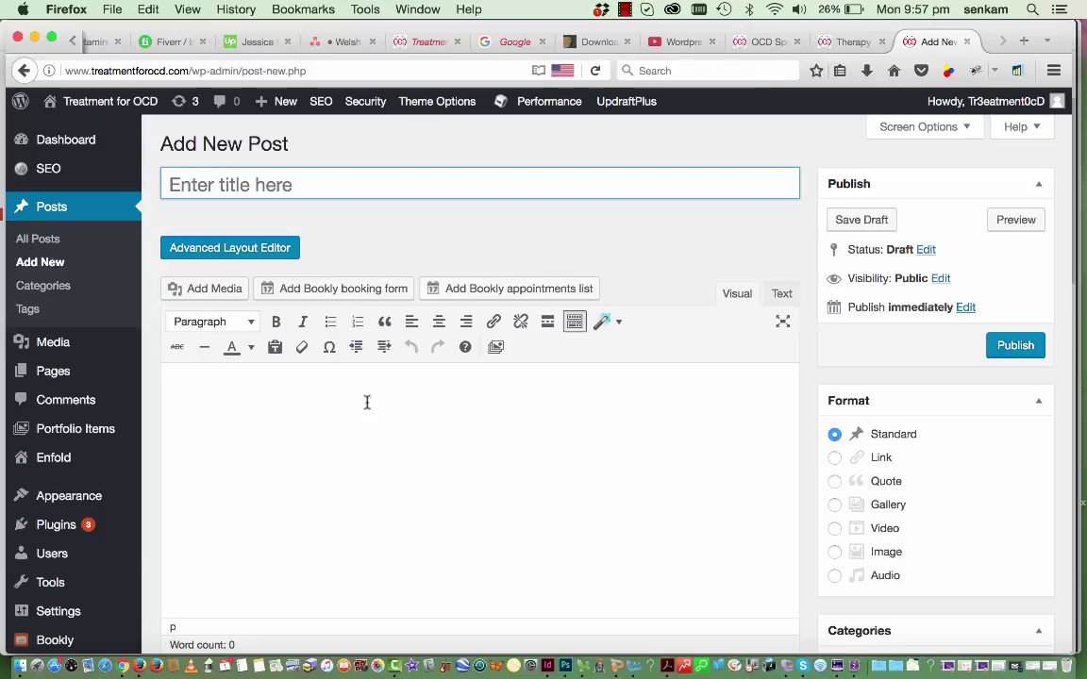
# - Title the new post "New blog post" and copy the same text into its body
pyautogui.write('New blog')
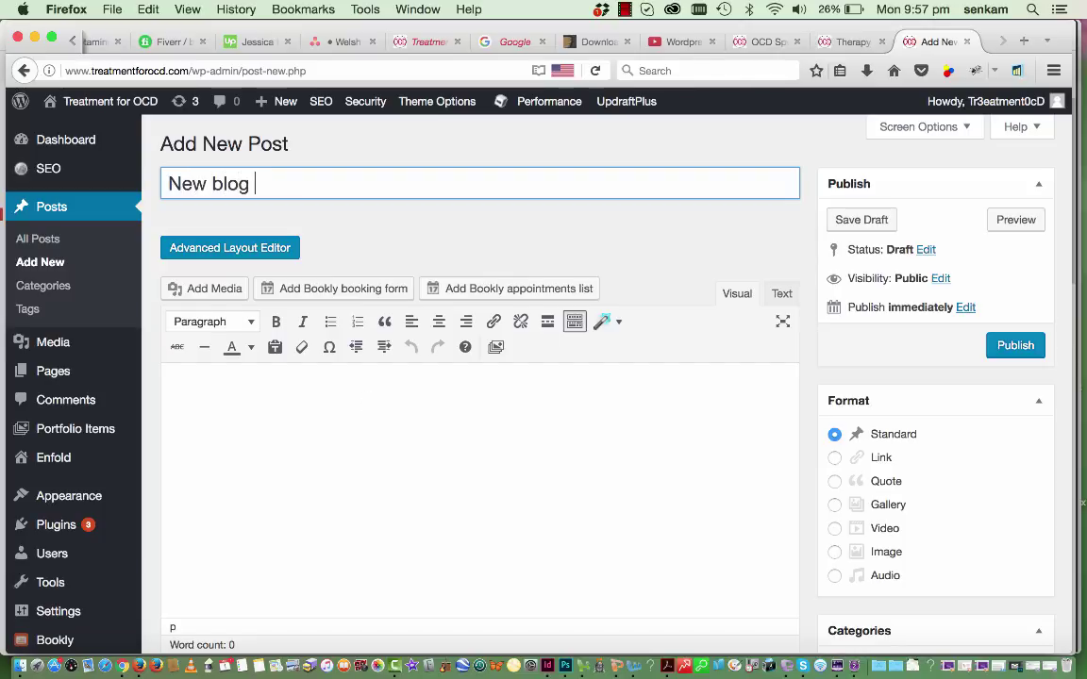
pyautogui.write(' post')
pyautogui.tripleClick(275, 186)
pyautogui.press('super+c')
pyautogui.click(213, 407)
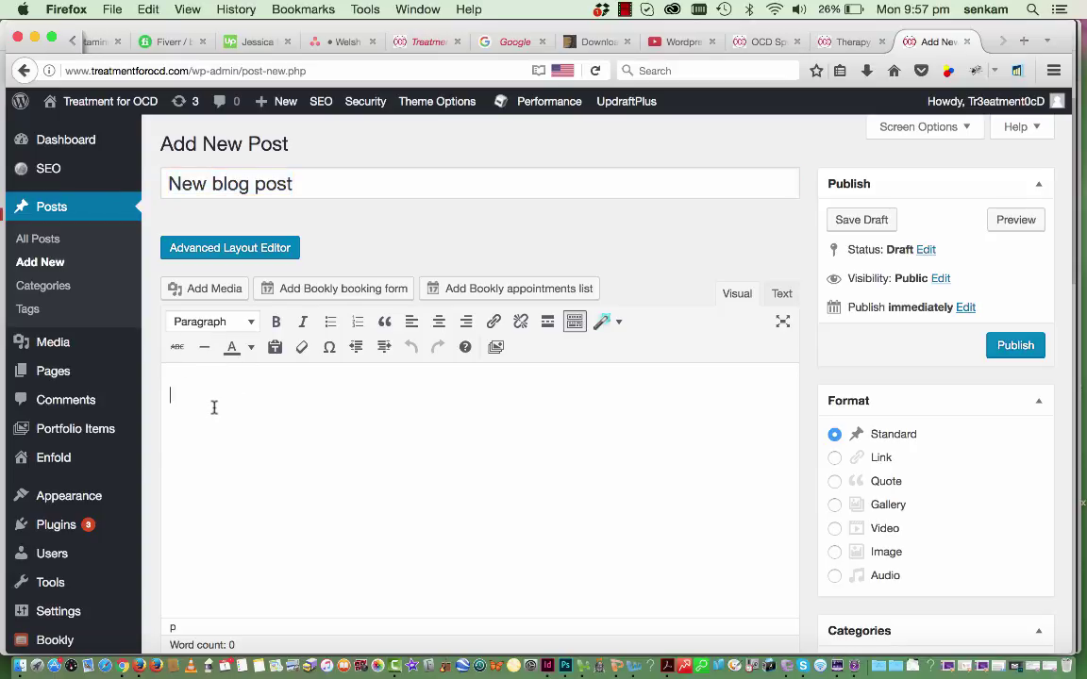
pyautogui.press('super+v')
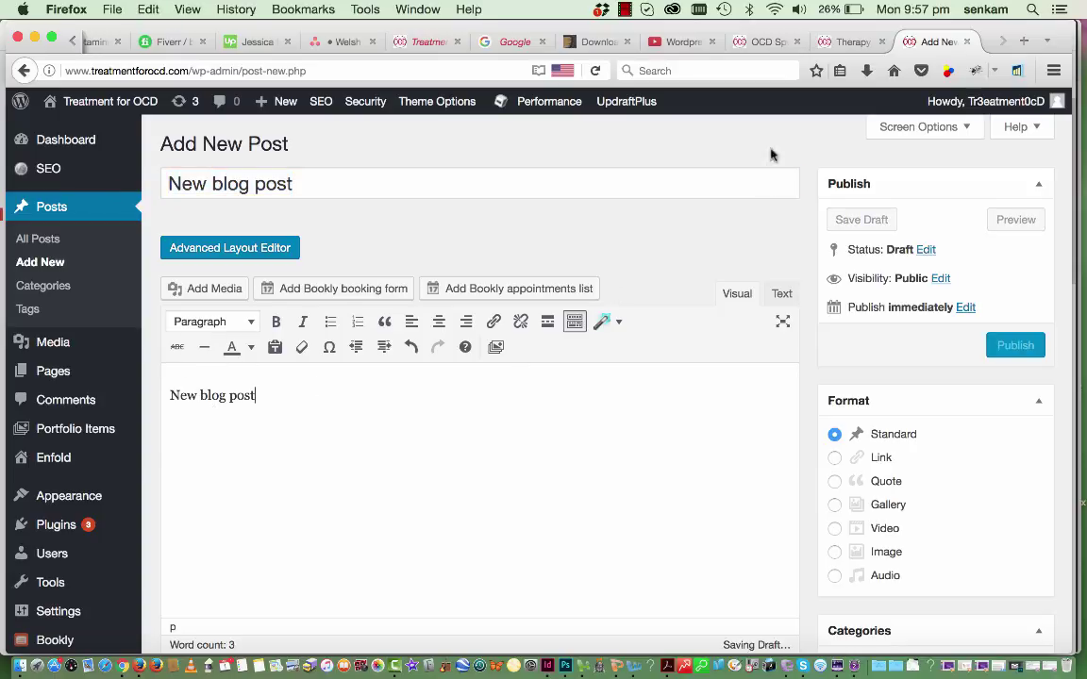
# - Open the live "OCD Specialists Near Me" post for editing and copy the centered video iframe code from its HTML source
pyautogui.click(831, 43)
pyautogui.click(760, 43)
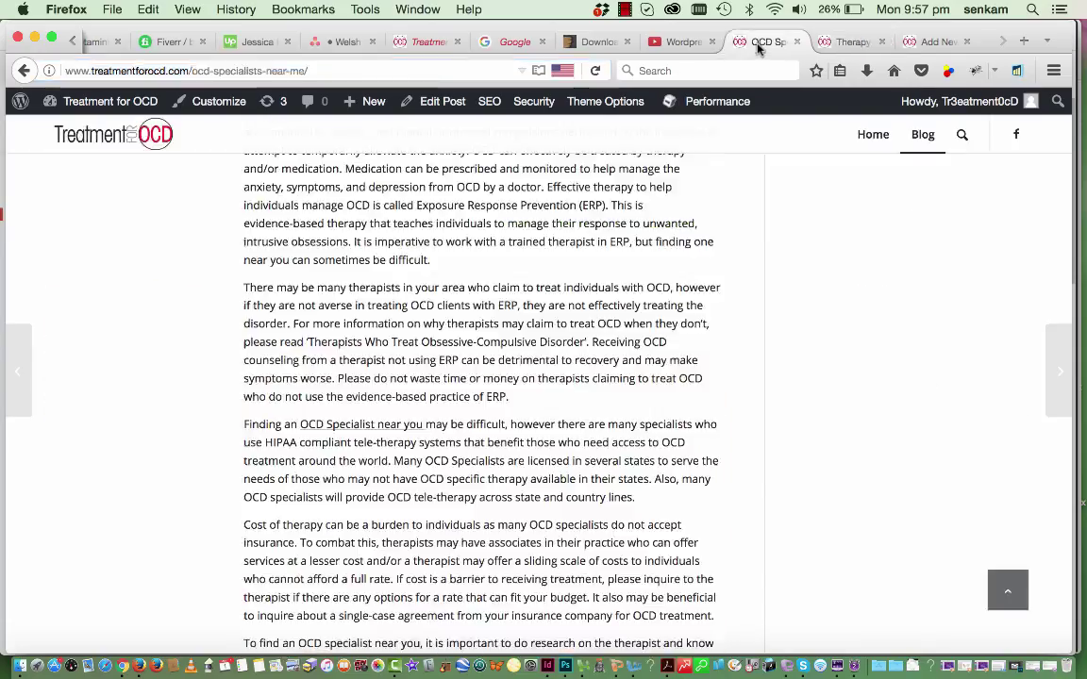
pyautogui.scroll(10, 484, 264)
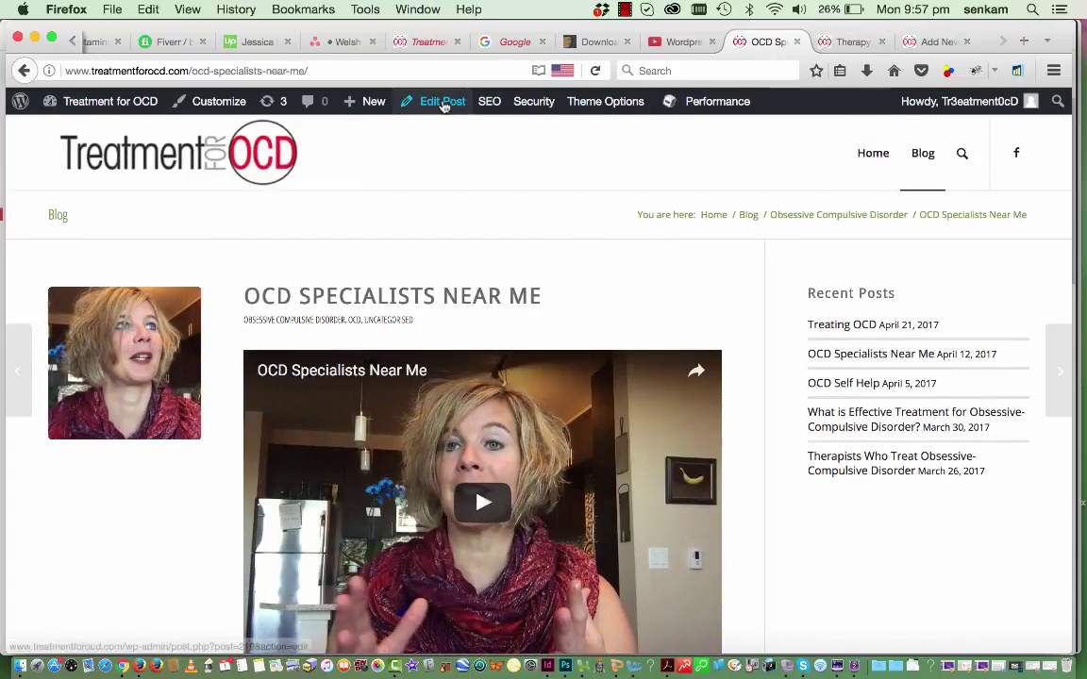
pyautogui.click(443, 102)
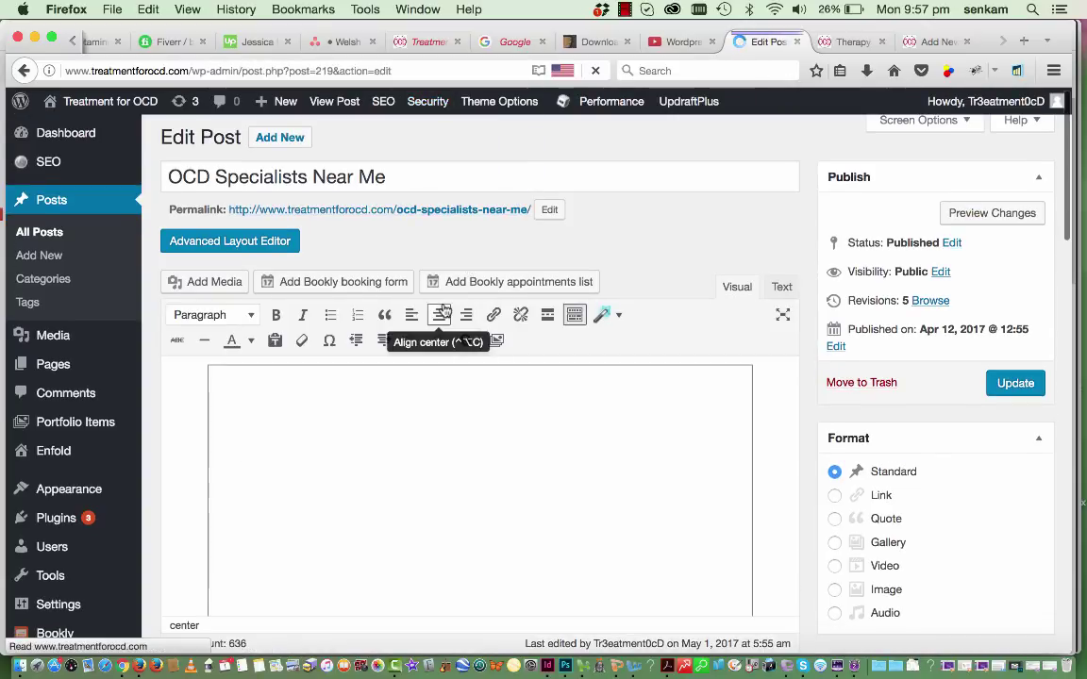
pyautogui.scroll(-2, 475, 418)
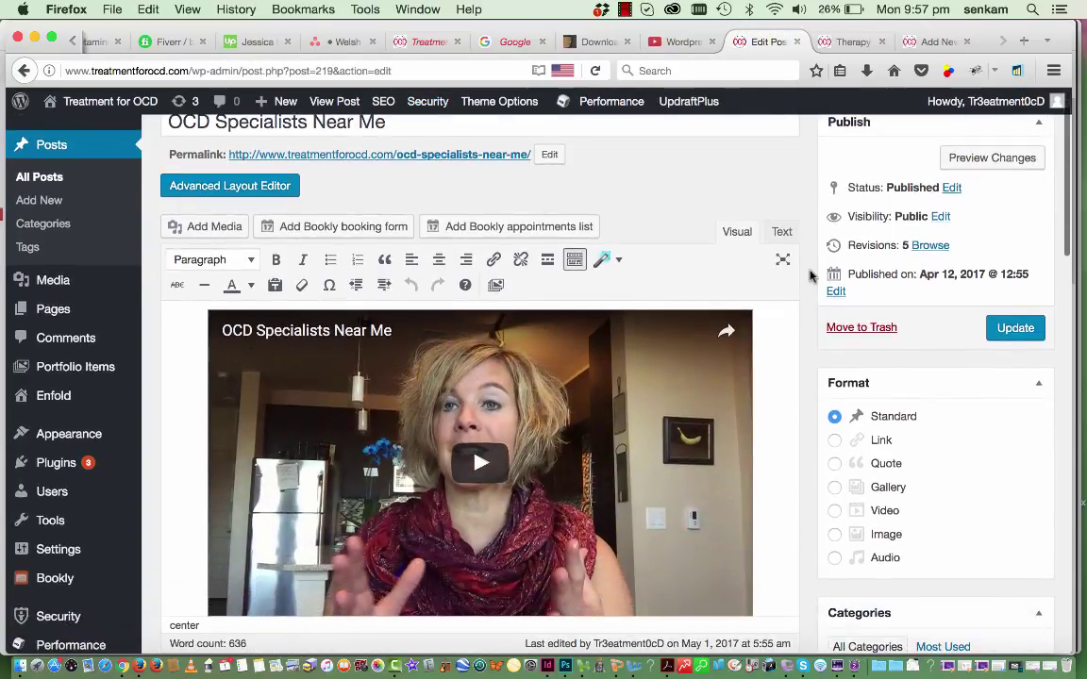
pyautogui.click(780, 233)
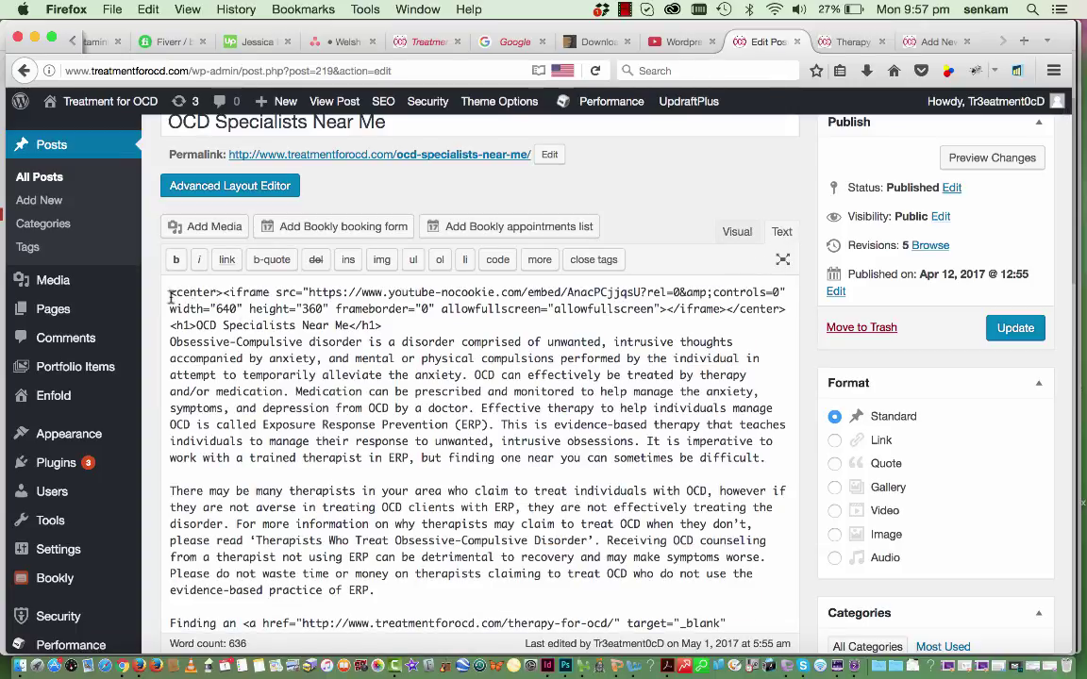
pyautogui.moveTo(170, 294); pyautogui.dragTo(795, 312)
pyautogui.press('super+c')
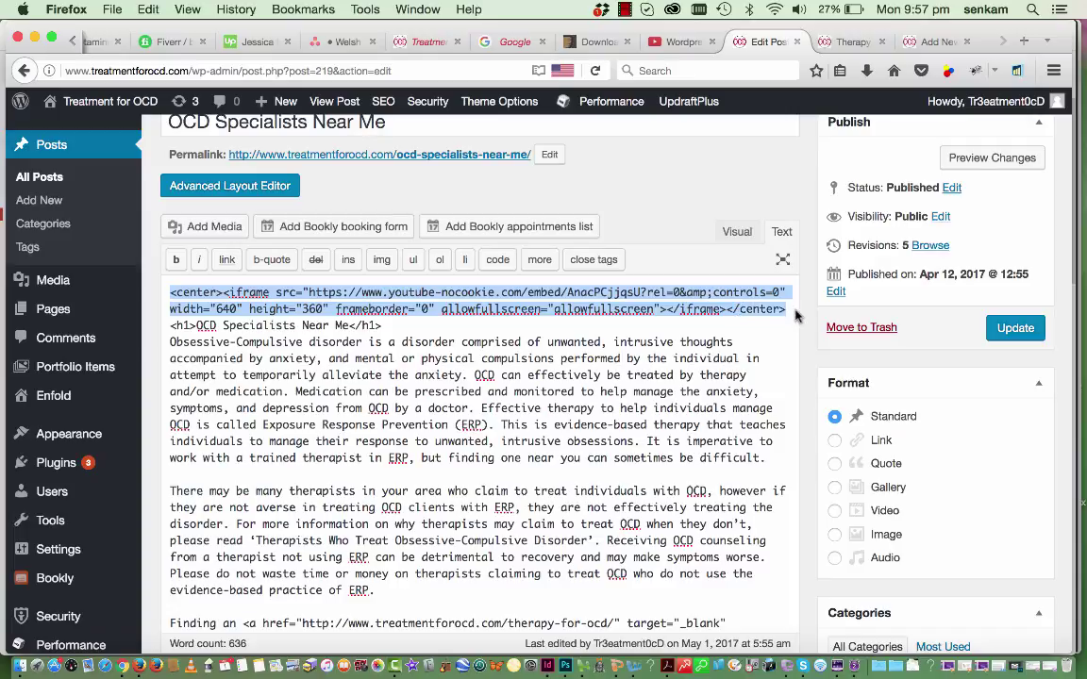
# - Paste the copied video code above the "New blog post" text in the new post's HTML source, separated by a blank line
pyautogui.click(915, 42)
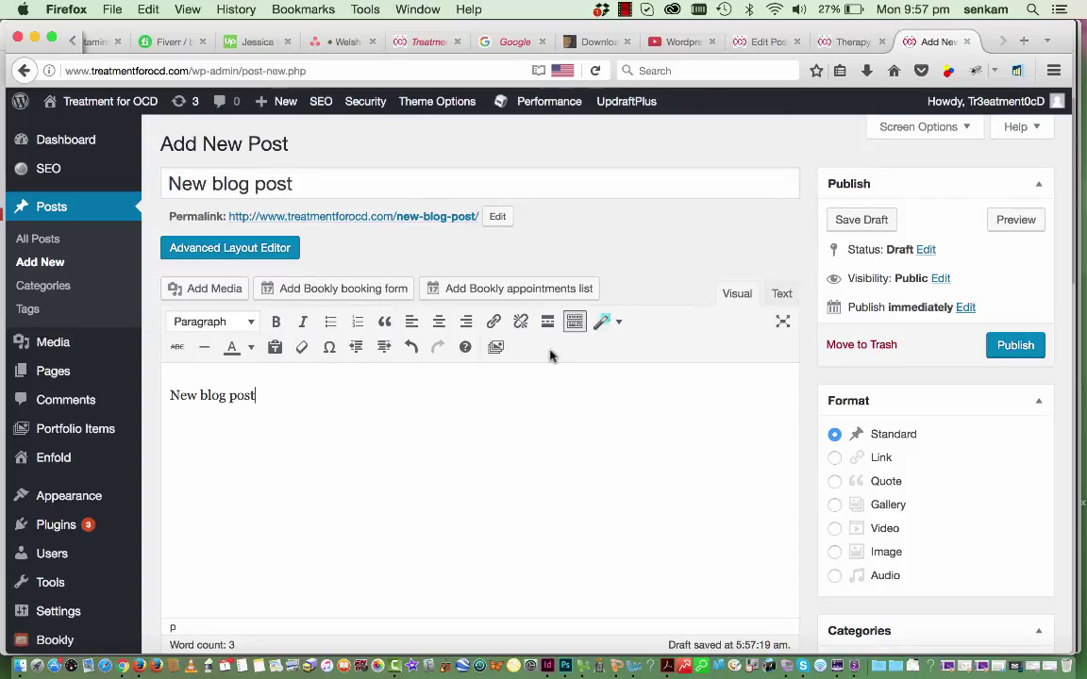
pyautogui.click(782, 295)
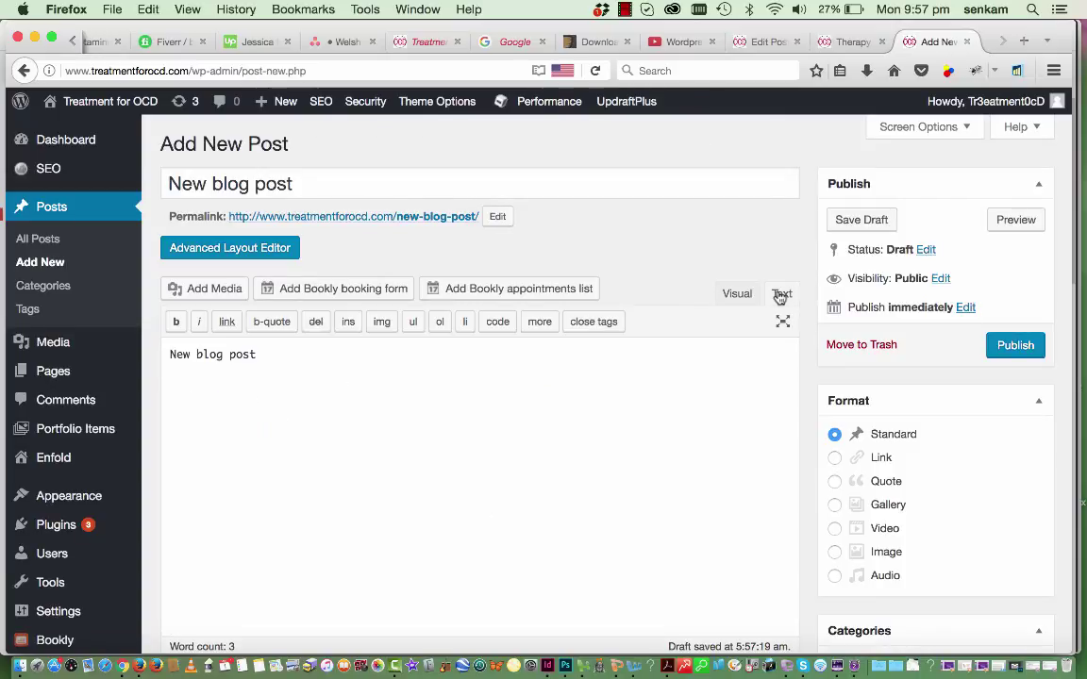
pyautogui.click(168, 356)
pyautogui.press('super+v')
pyautogui.press('Return')
pyautogui.press('Return')
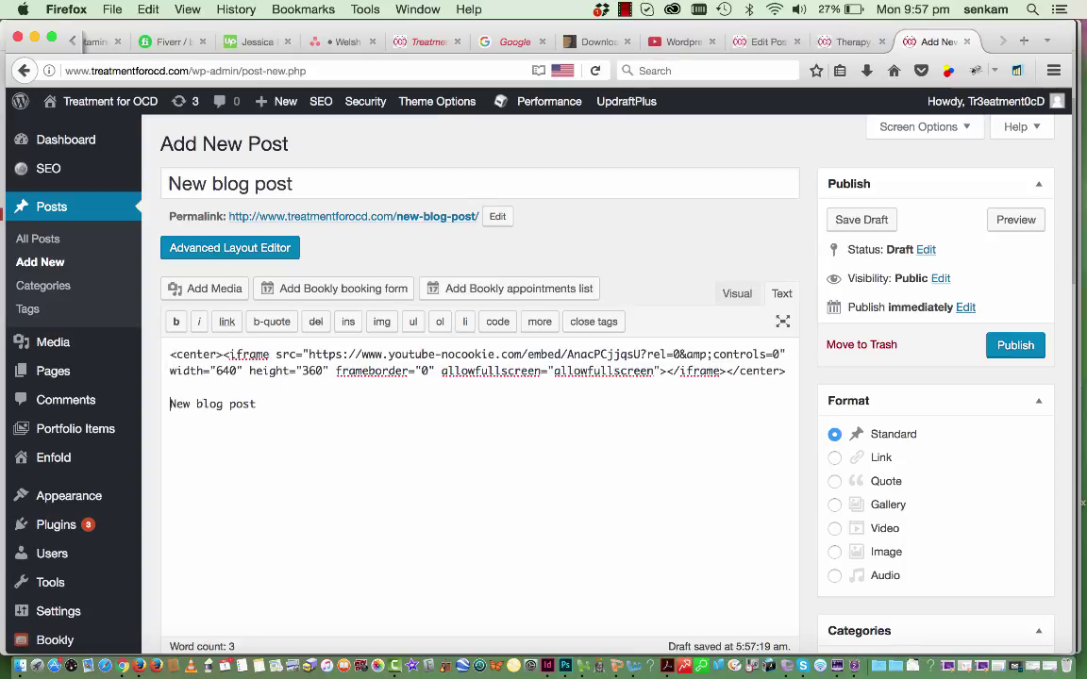
# - Remove the opening and closing center tags from the video code and check the video's alignment in the visual view
pyautogui.moveTo(224, 355); pyautogui.dragTo(150, 354)
pyautogui.press('BackSpace')
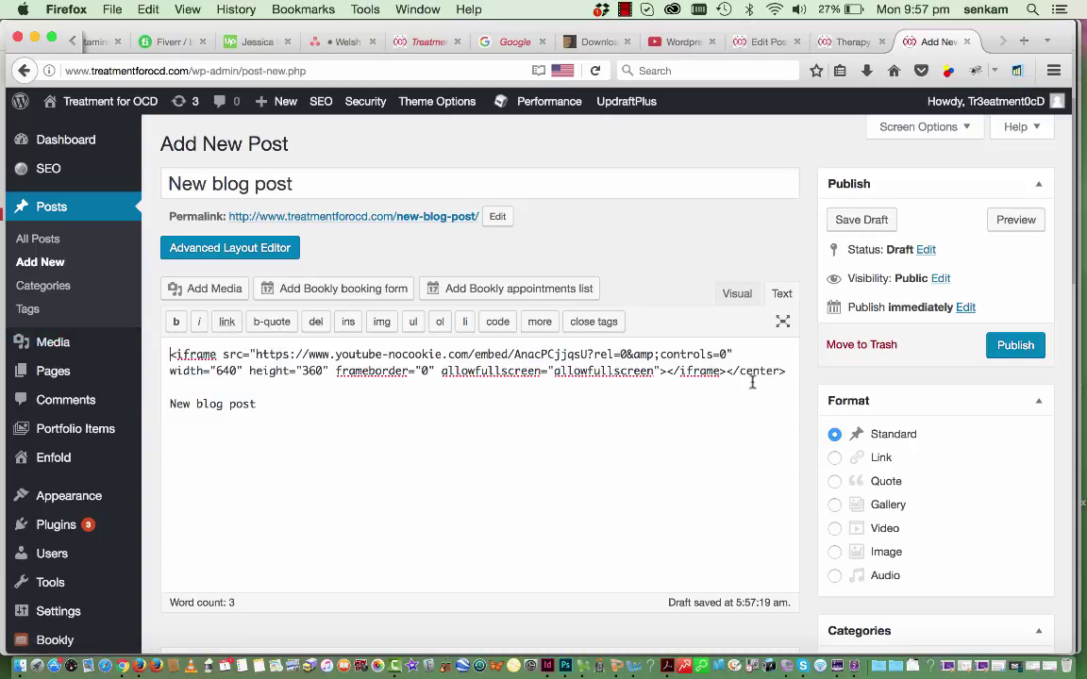
pyautogui.moveTo(784, 372); pyautogui.dragTo(724, 372)
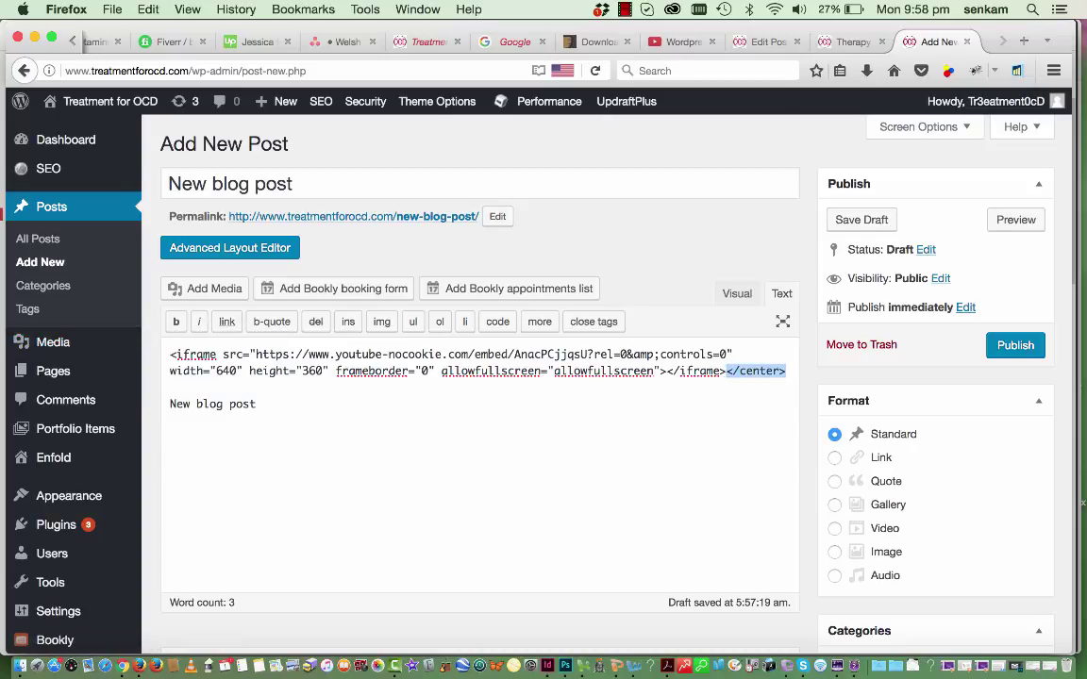
pyautogui.press('BackSpace')
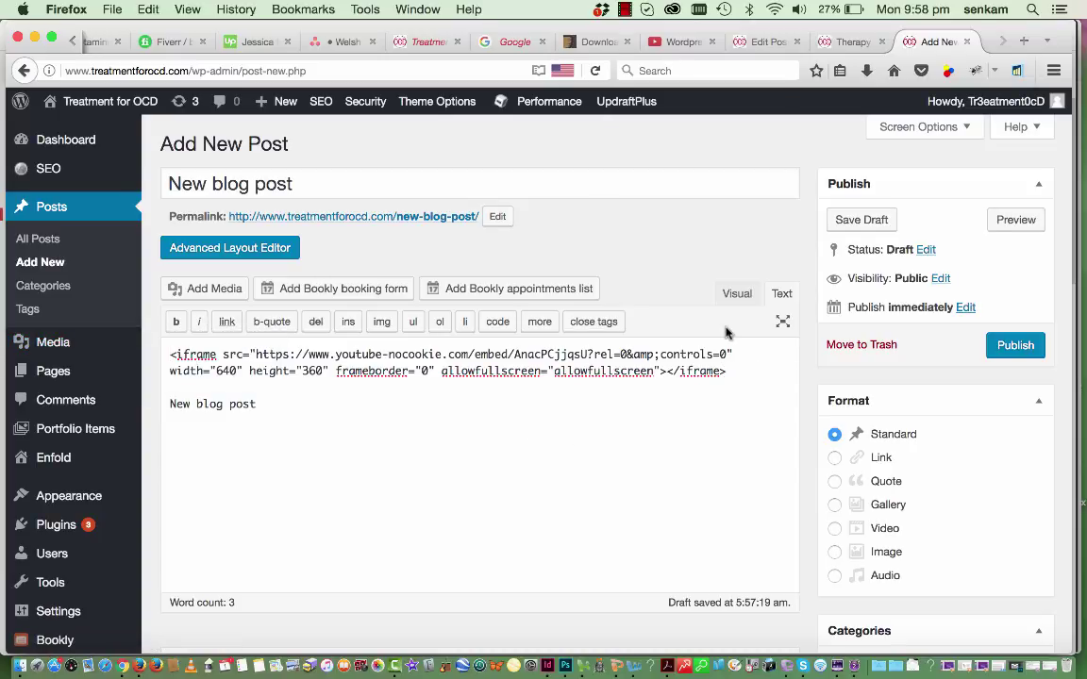
pyautogui.click(736, 294)
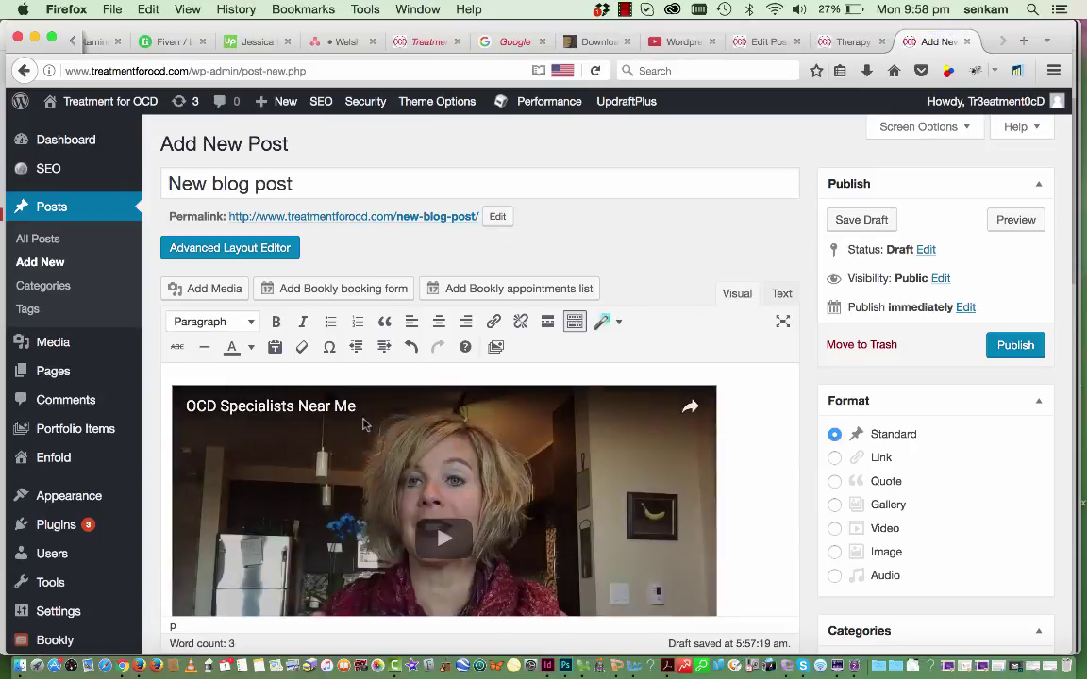
pyautogui.click(422, 430)
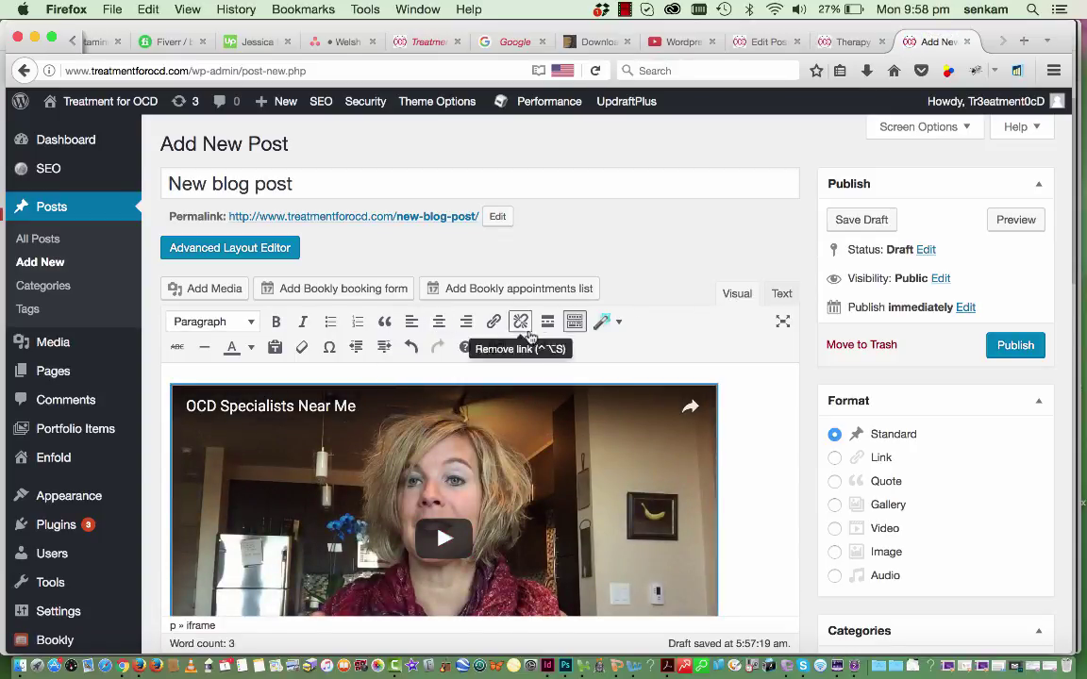
# - Wrap the video iframe code in <center> and </center> tags and show the post in the visual view
pyautogui.click(777, 293)
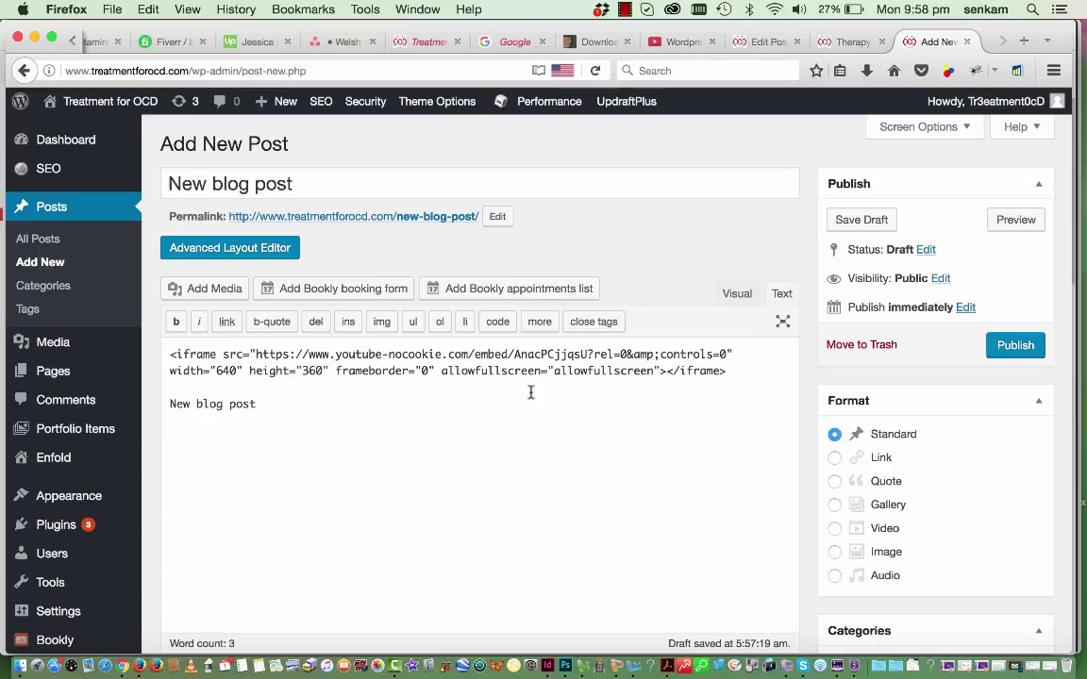
pyautogui.click(166, 355)
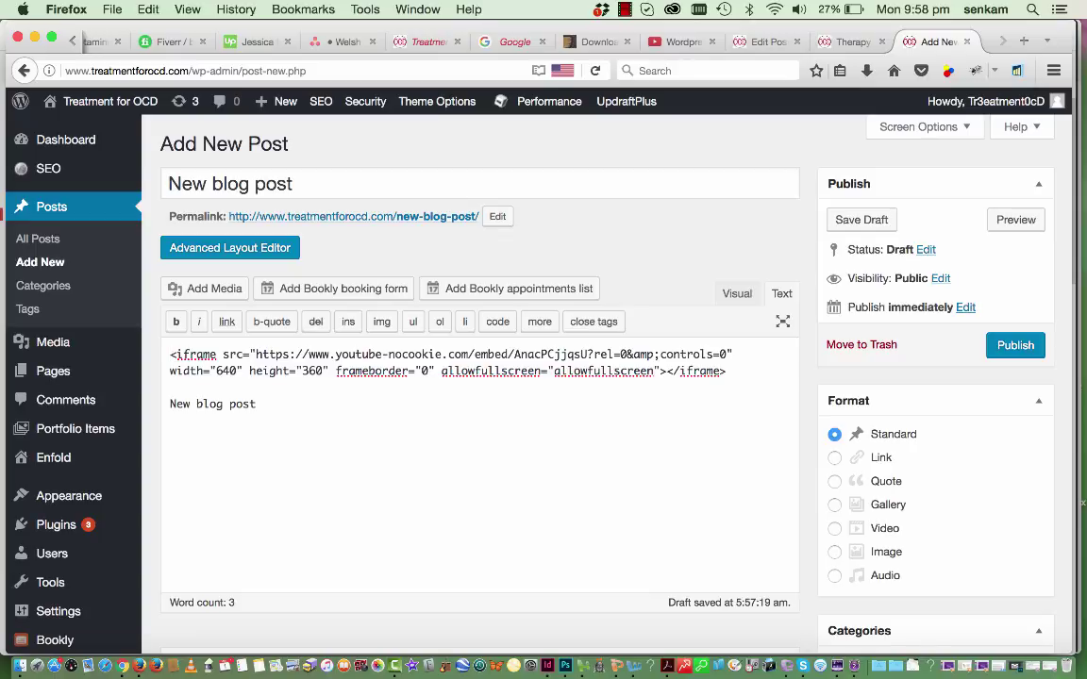
pyautogui.write('<center')
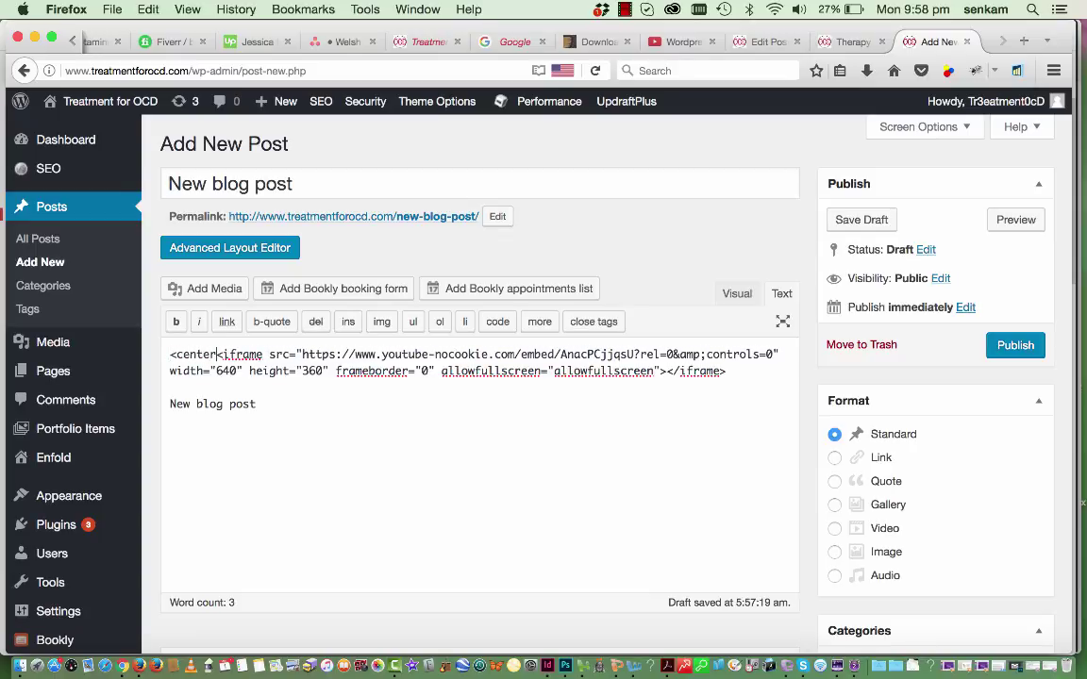
pyautogui.write('>')
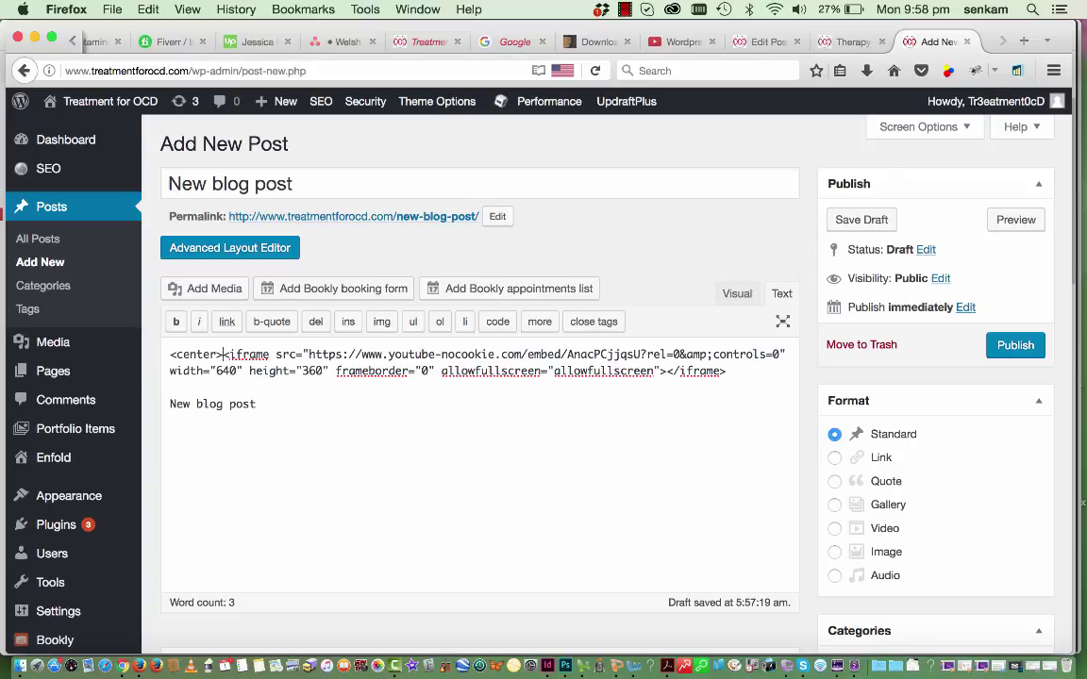
pyautogui.moveTo(222, 355); pyautogui.dragTo(170, 354)
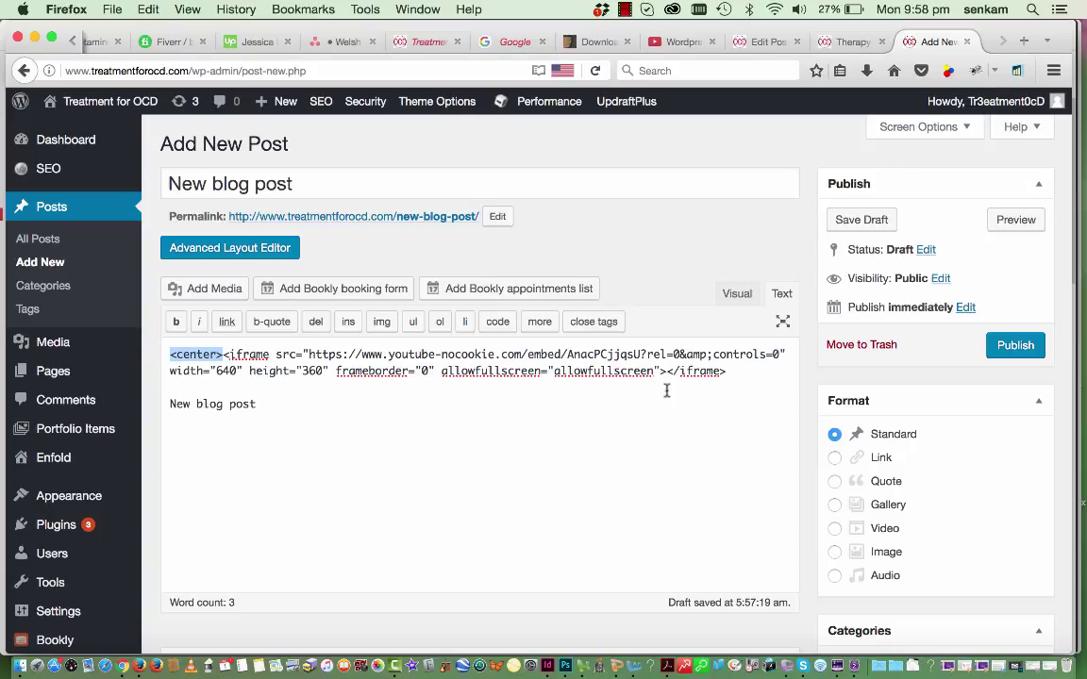
pyautogui.hotkey('ctrl', 'c')
pyautogui.click(752, 372)
pyautogui.hotkey('ctrl', 'v')
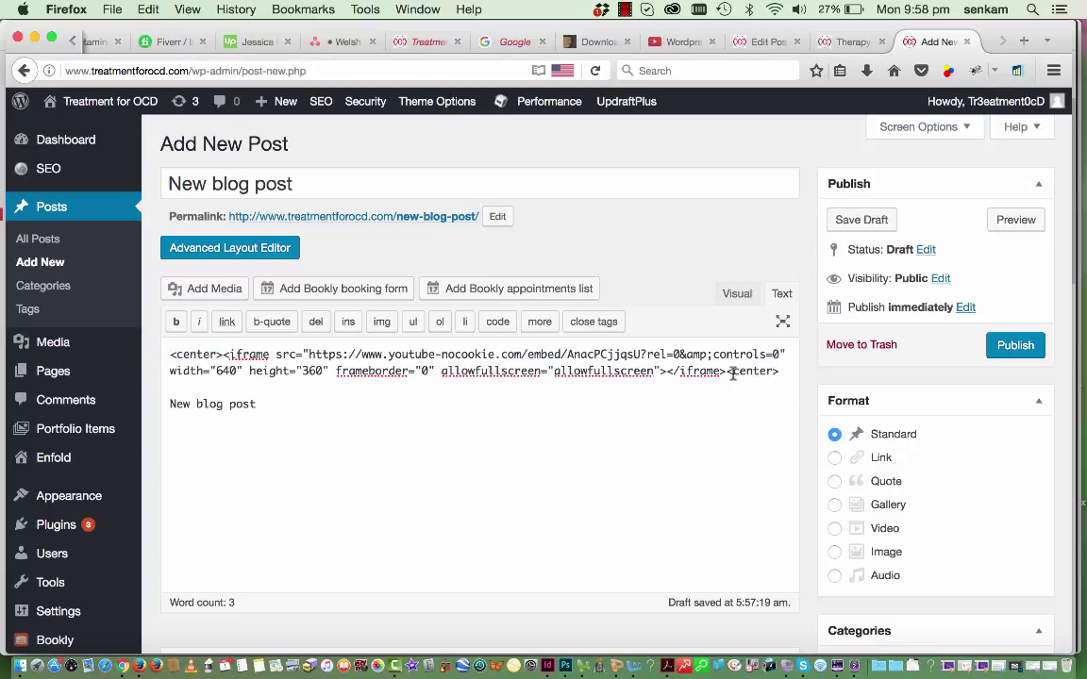
pyautogui.click(732, 372)
pyautogui.write('/')
pyautogui.click(735, 296)
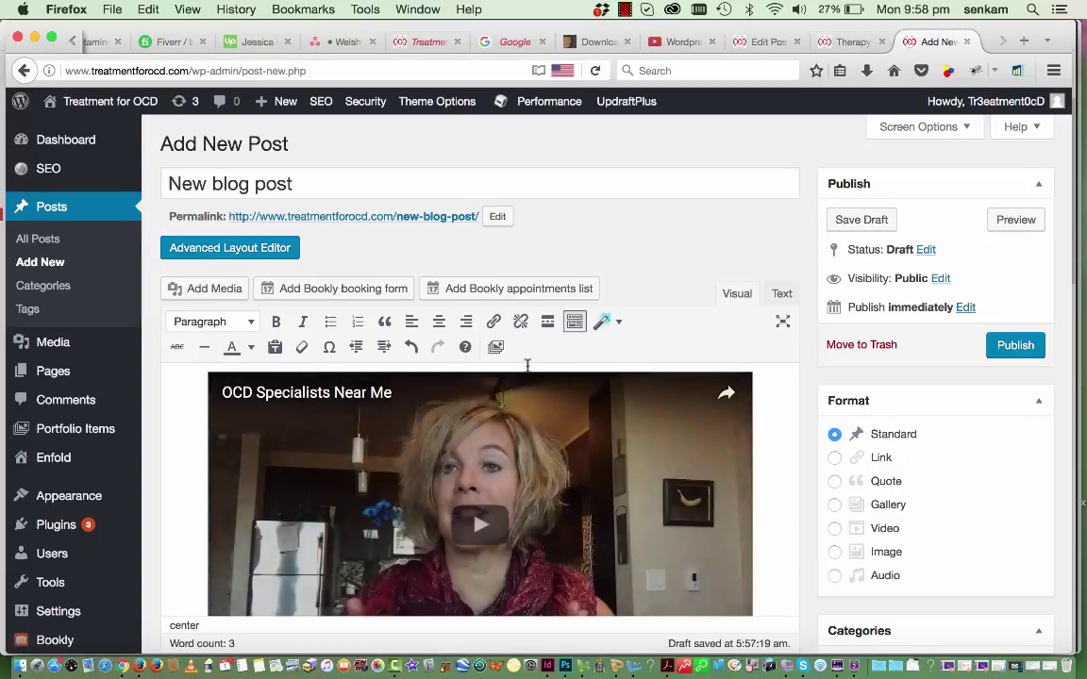
# - Assign the new post to the Obsessive Compulsive Disorder and OCD categories
pyautogui.scroll(-3, 529, 368)
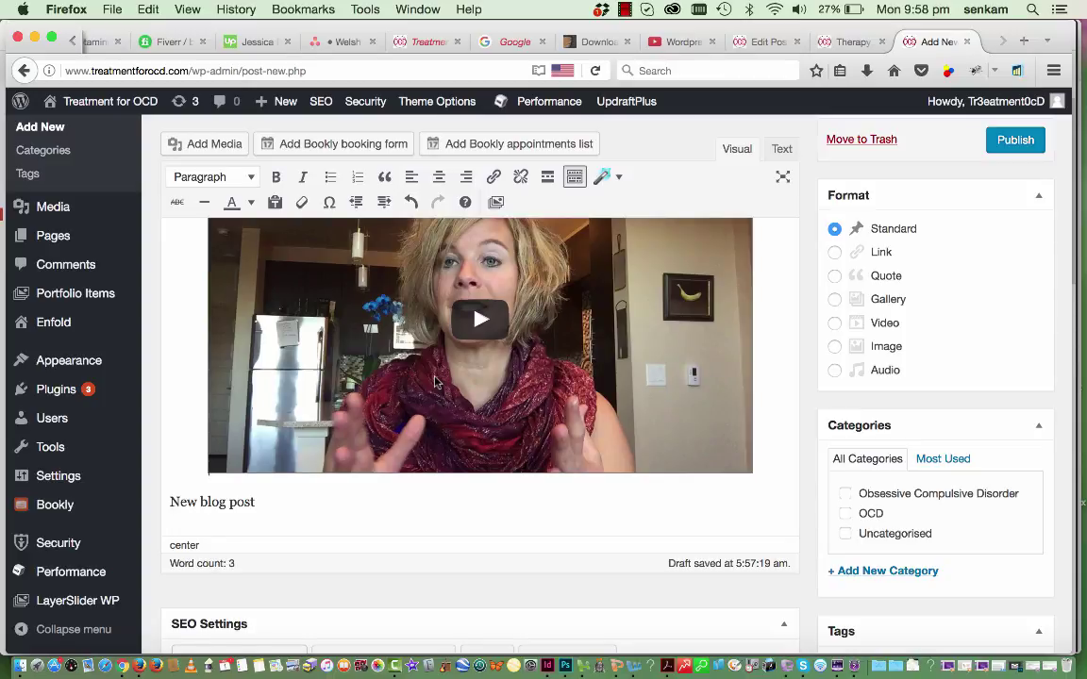
pyautogui.scroll(3, 430, 392)
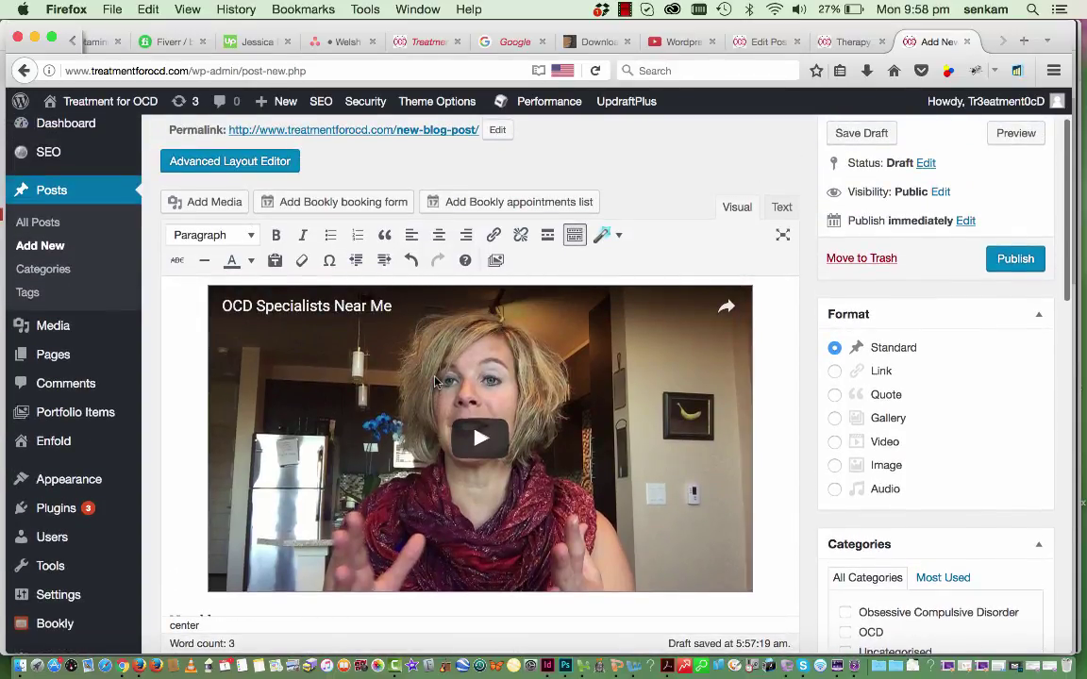
pyautogui.scroll(2, 436, 381)
pyautogui.scroll(-10, 436, 382)
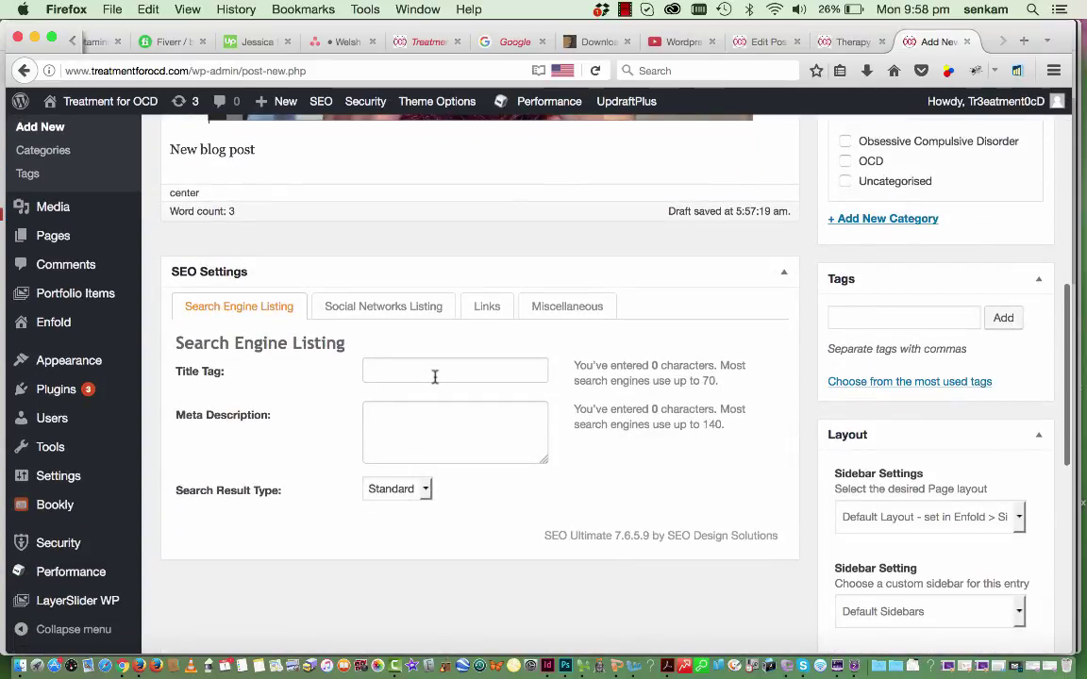
pyautogui.scroll(10, 436, 381)
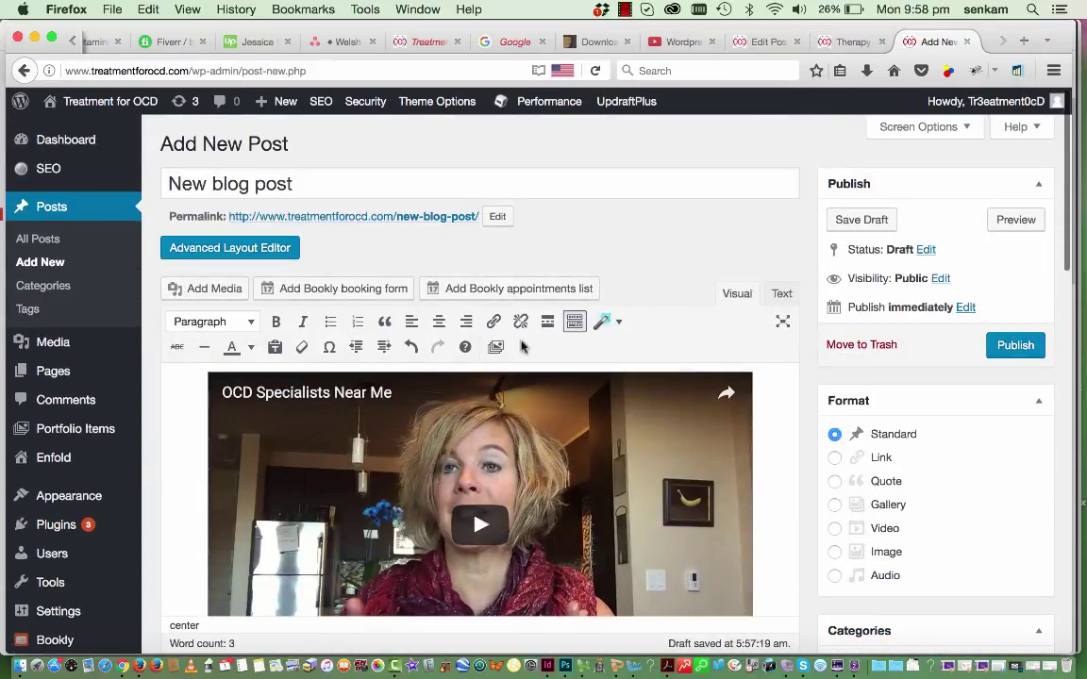
pyautogui.scroll(-7, 875, 448)
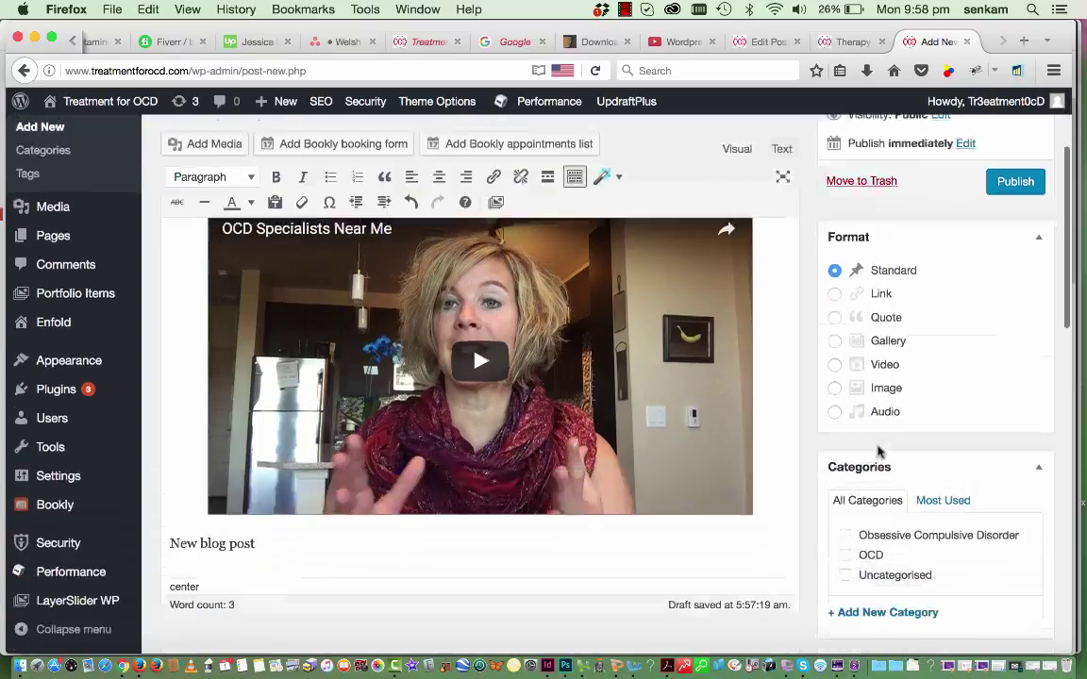
pyautogui.click(846, 407)
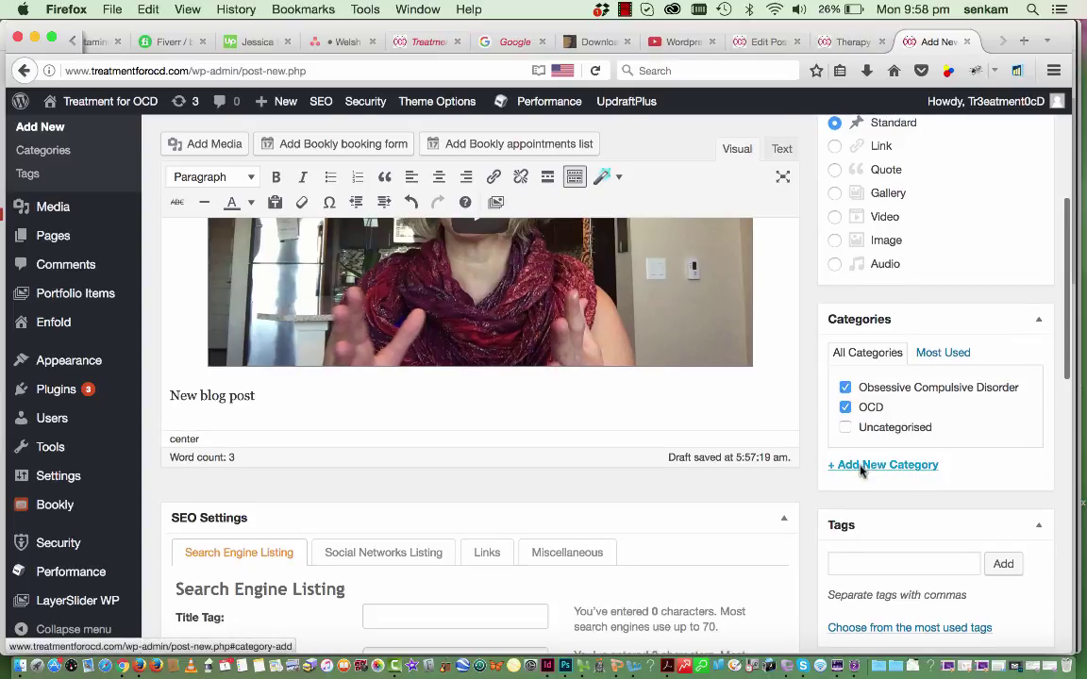
pyautogui.scroll(-4, 859, 464)
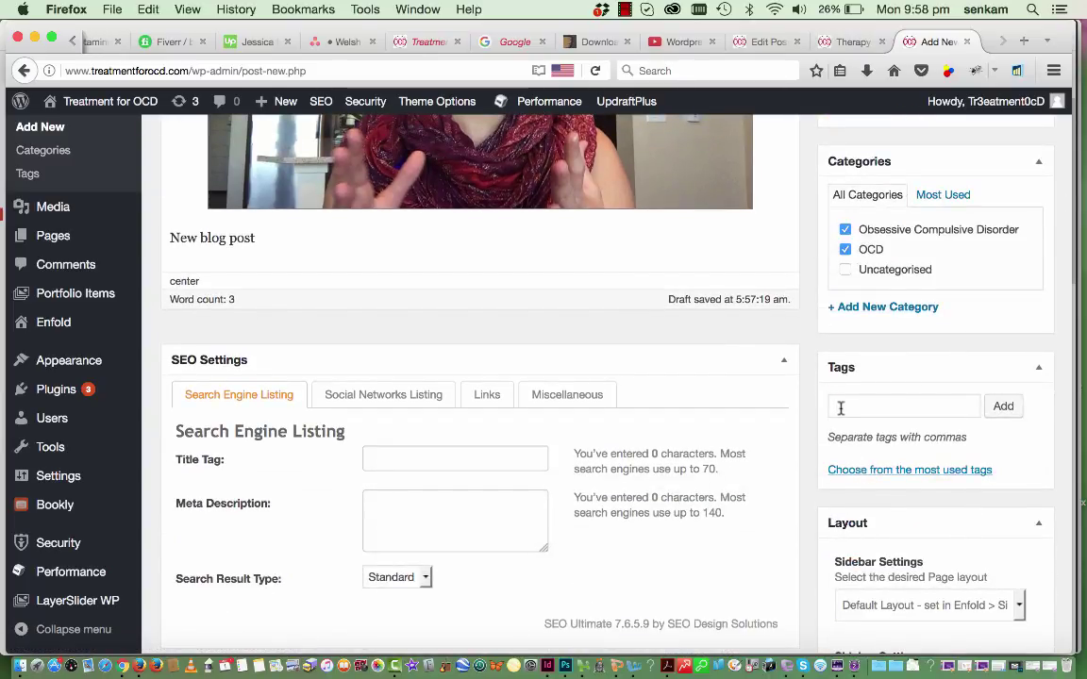
# - Replace the post title with "Want to know more about OCD?"
pyautogui.scroll(5, 840, 408)
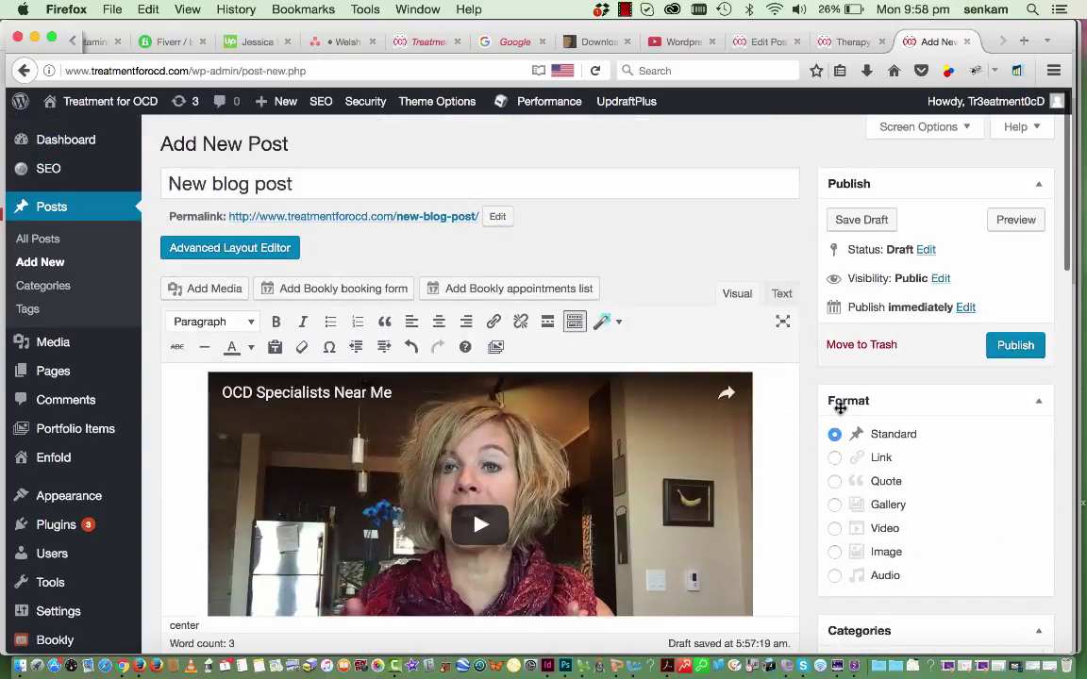
pyautogui.click(275, 170)
pyautogui.press('super+a')
pyautogui.write('Want to know more about ')
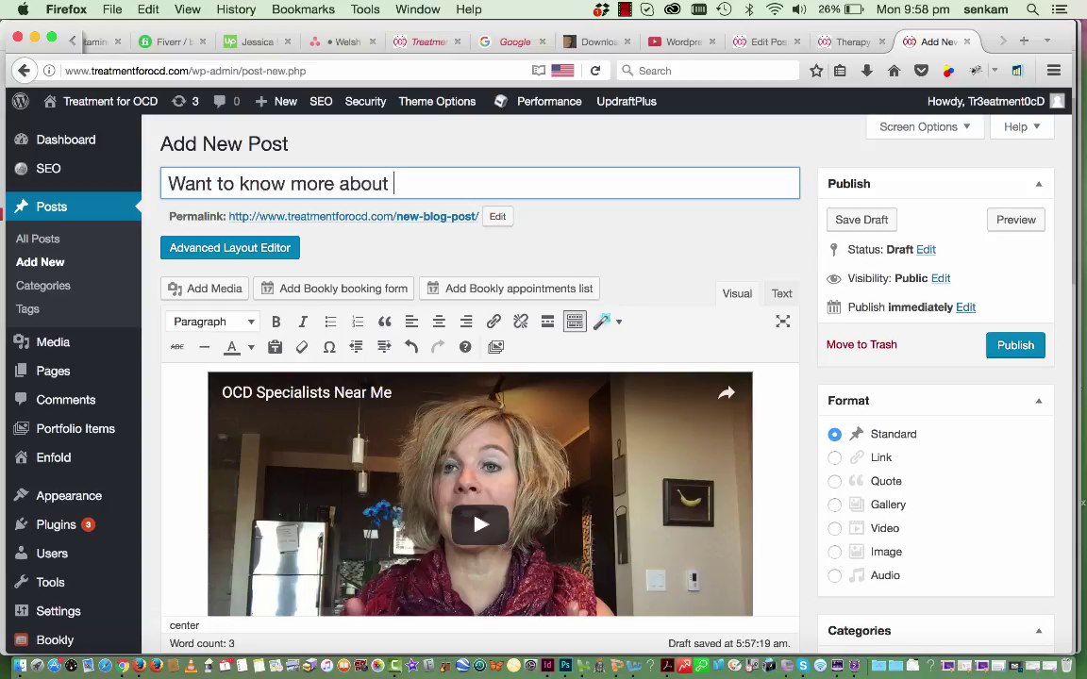
pyautogui.write('OCD?')
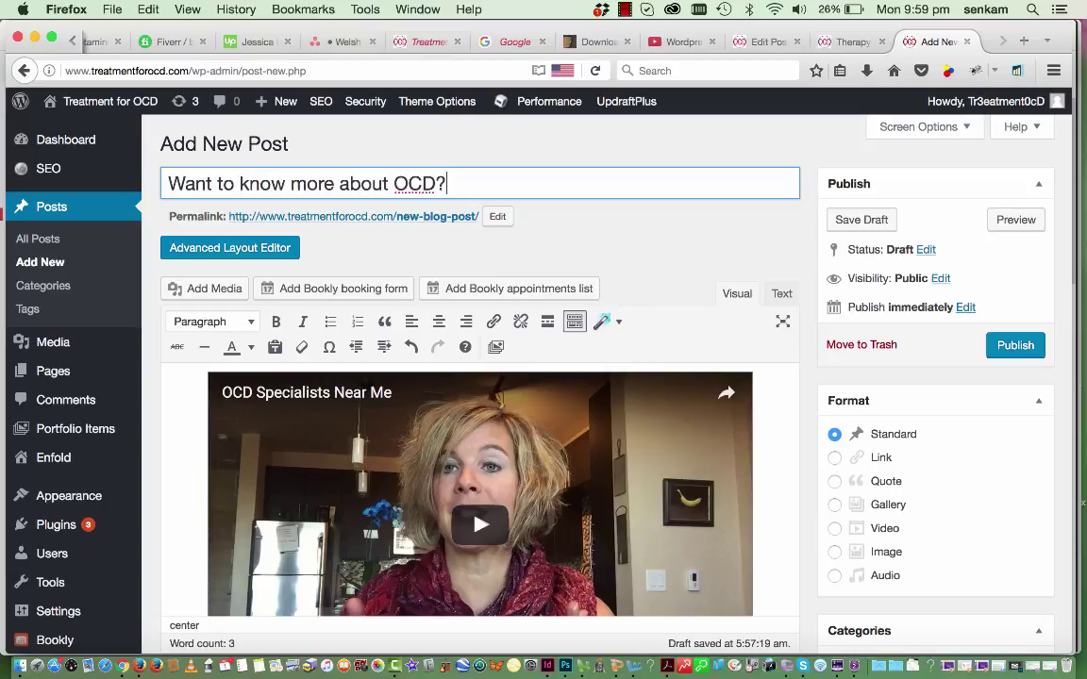
# - Copy the post title and replace the "New blog post" text below the video with it
pyautogui.moveTo(461, 195); pyautogui.dragTo(110, 184)
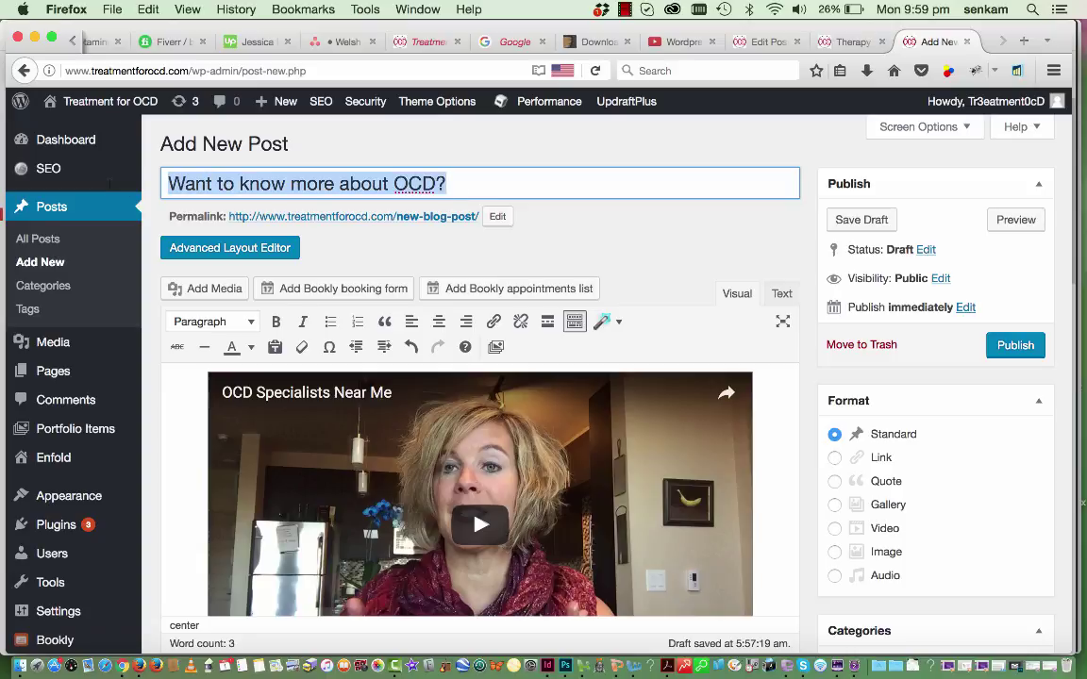
pyautogui.scroll(-5, 290, 424)
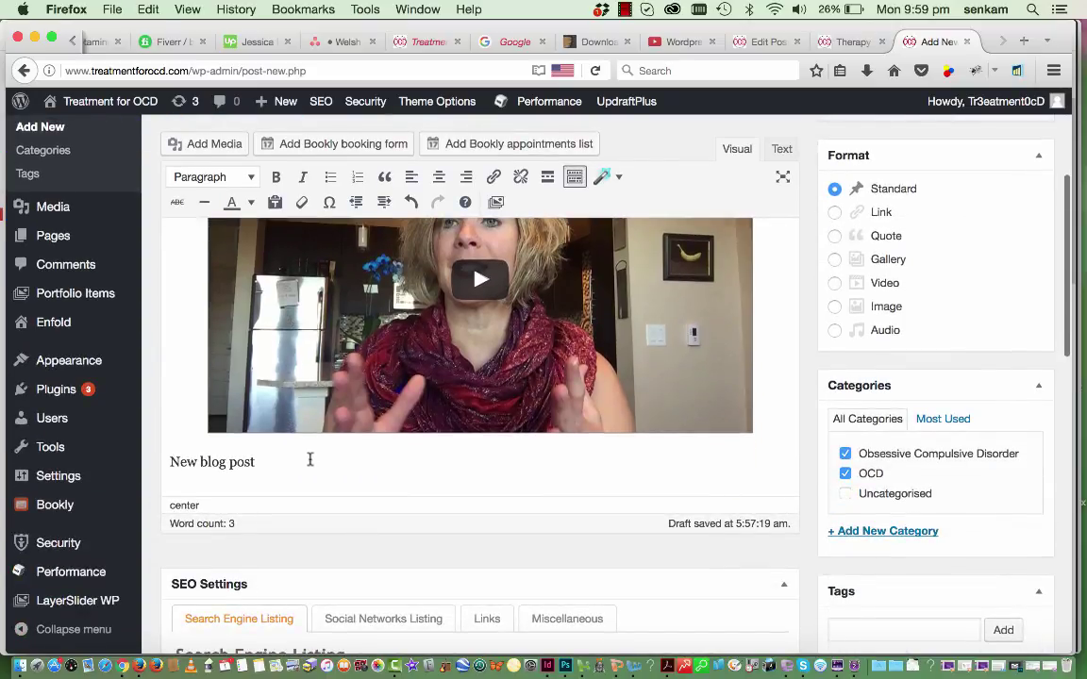
pyautogui.scroll(-3, 312, 466)
pyautogui.scroll(3, 311, 468)
pyautogui.moveTo(283, 460); pyautogui.dragTo(154, 406)
pyautogui.hotkey('ctrl', 'v')
pyautogui.scroll(-5, 154, 406)
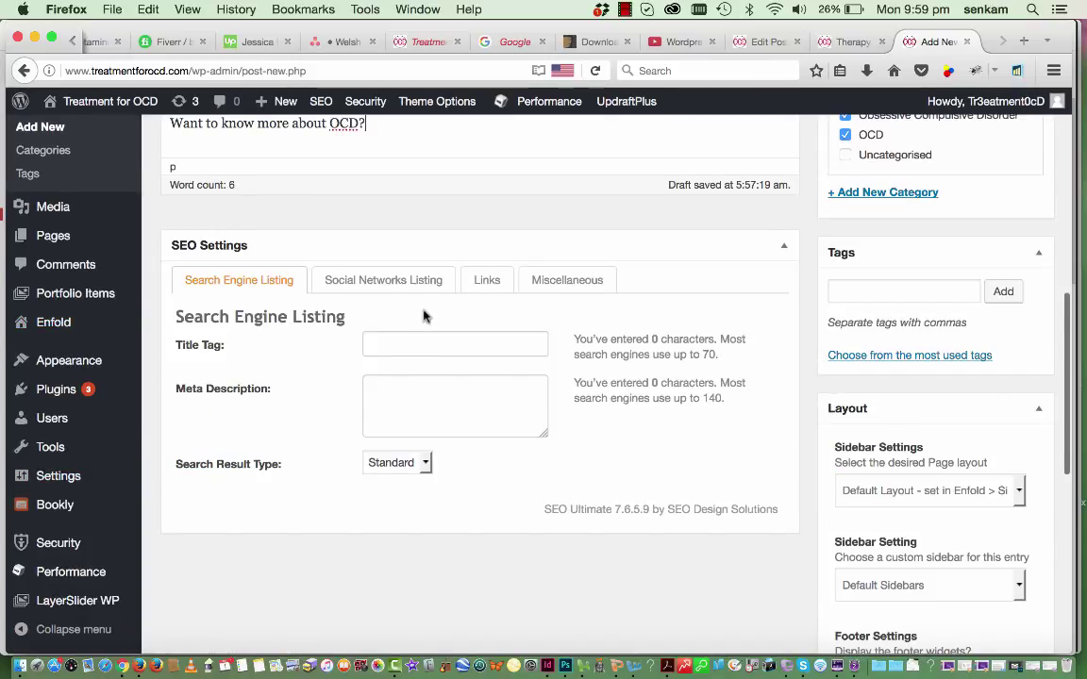
pyautogui.scroll(3, 423, 316)
pyautogui.scroll(1, 411, 313)
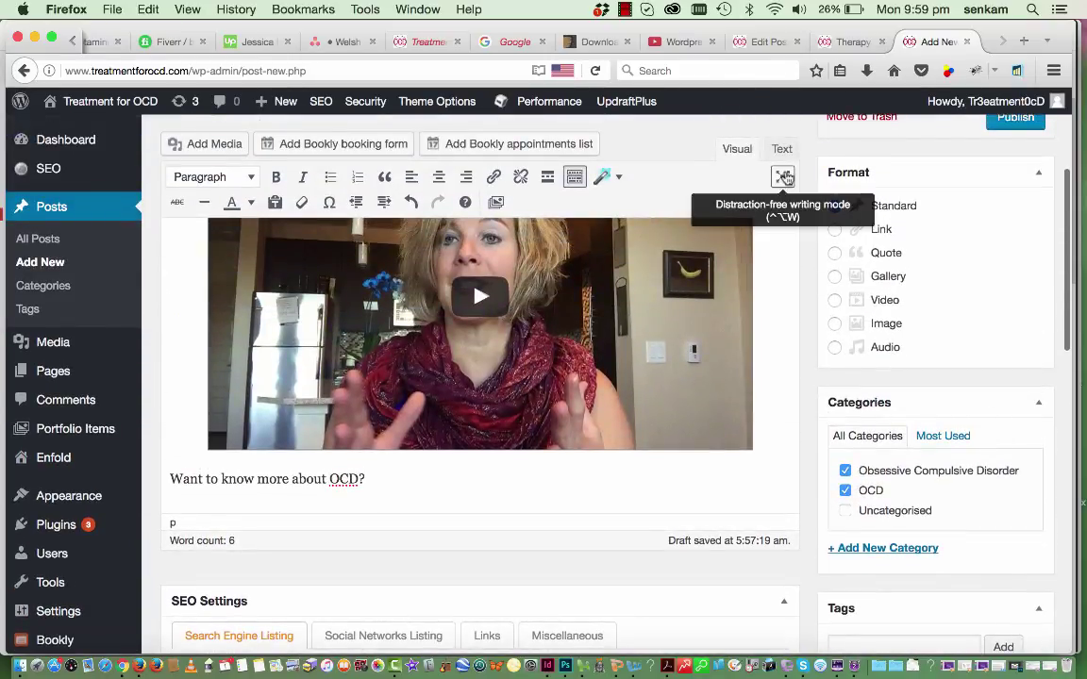
# - In the post's HTML code, separate "Want to know more about OCD?" from the video with blank lines and put an <H1> tag before it
pyautogui.click(781, 150)
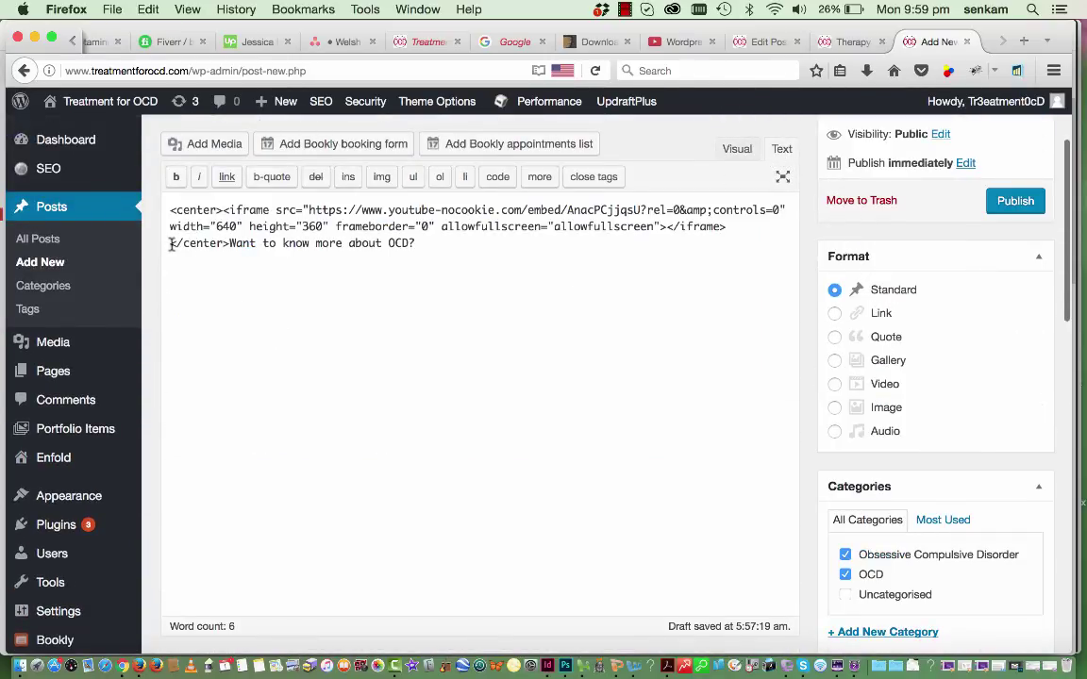
pyautogui.click(228, 244)
pyautogui.press('Return')
pyautogui.press('Return')
pyautogui.press('Return')
pyautogui.press('Return')
pyautogui.write('<h1')
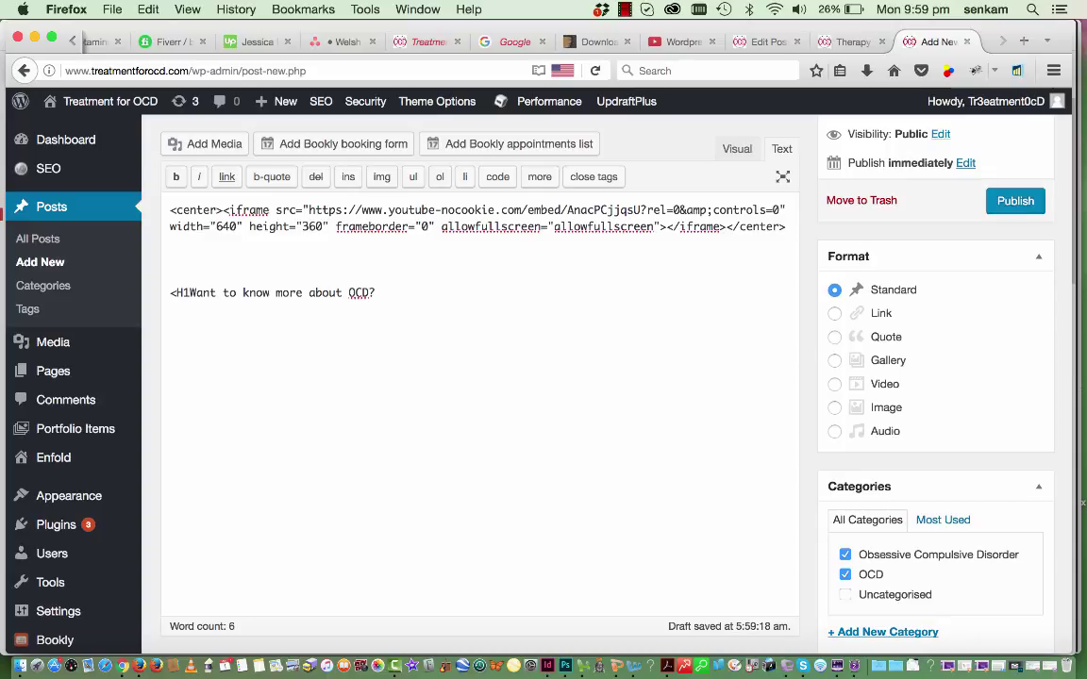
pyautogui.write('>')
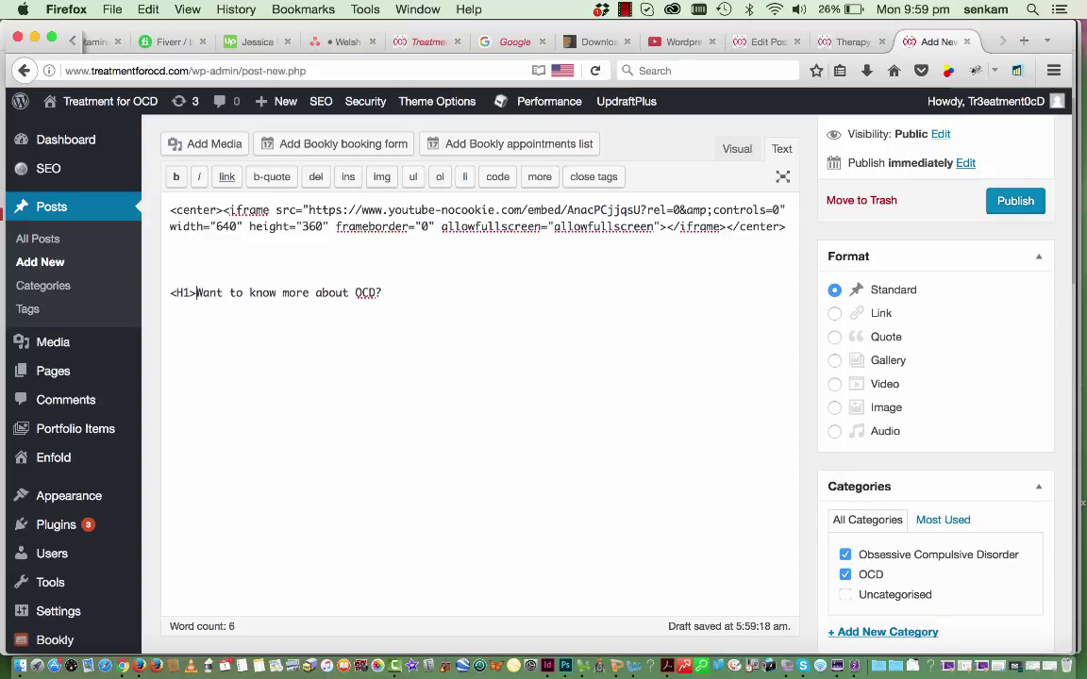
# - Copy the <H1> tag to the end of the heading text and turn it into a closing </H1> tag
pyautogui.moveTo(194, 293); pyautogui.dragTo(171, 293)
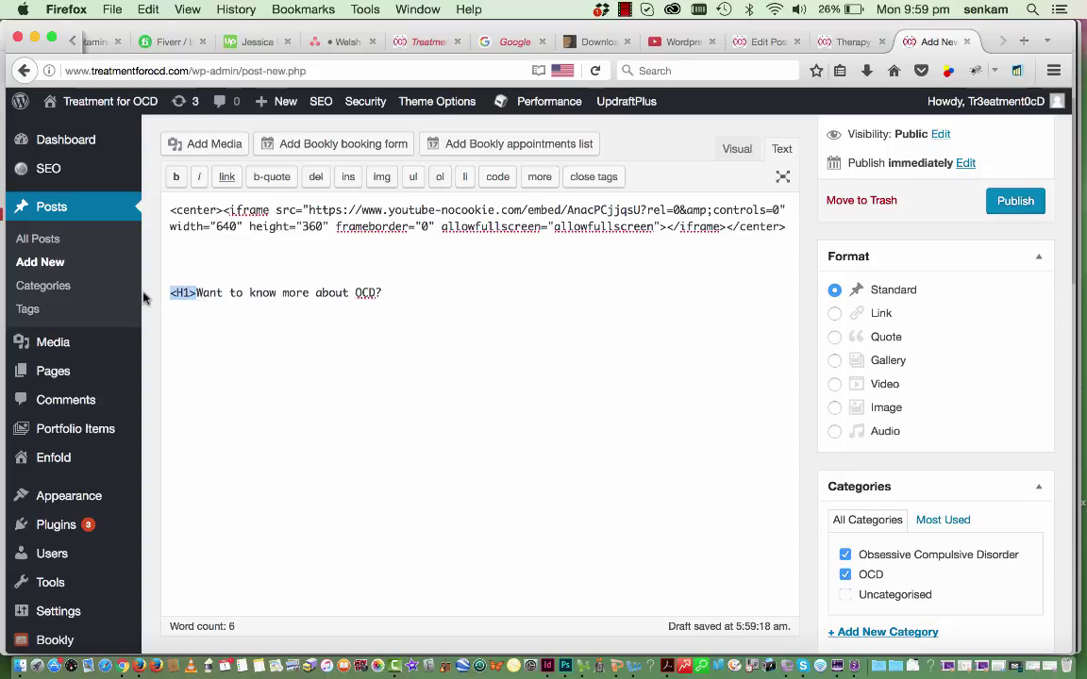
pyautogui.press('super+c')
pyautogui.click(397, 293)
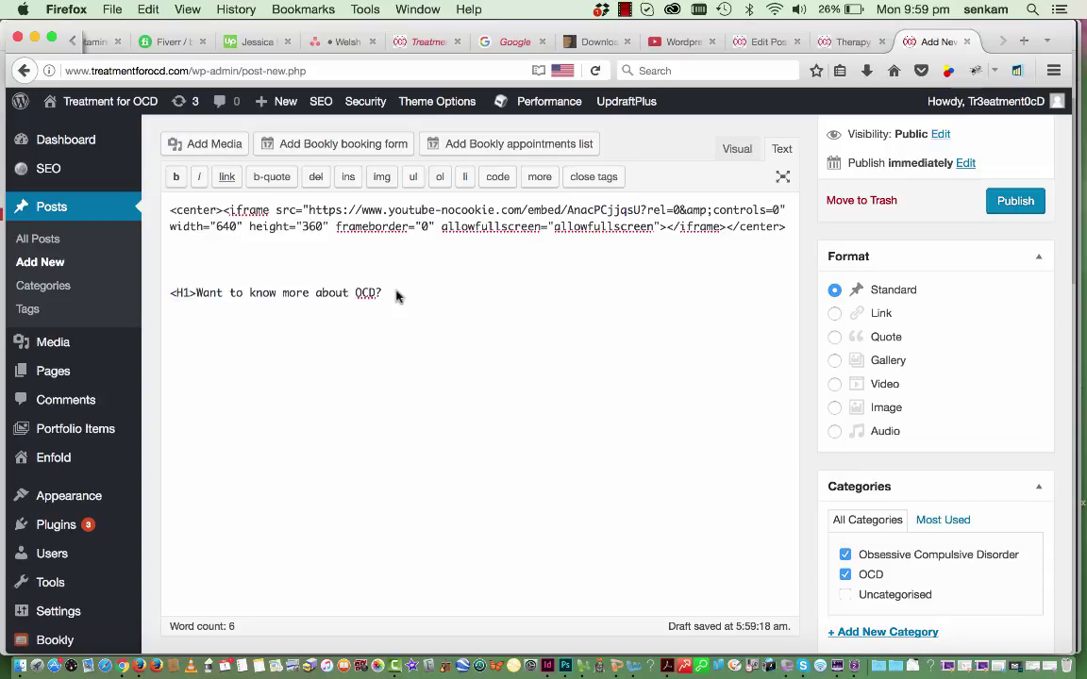
pyautogui.press('super+v')
pyautogui.click(390, 294)
pyautogui.write('/')
# - Change the opening heading tag to lowercase <h1> and show the post in the visual view
pyautogui.click(184, 293)
pyautogui.press('BackSpace')
pyautogui.write('h')
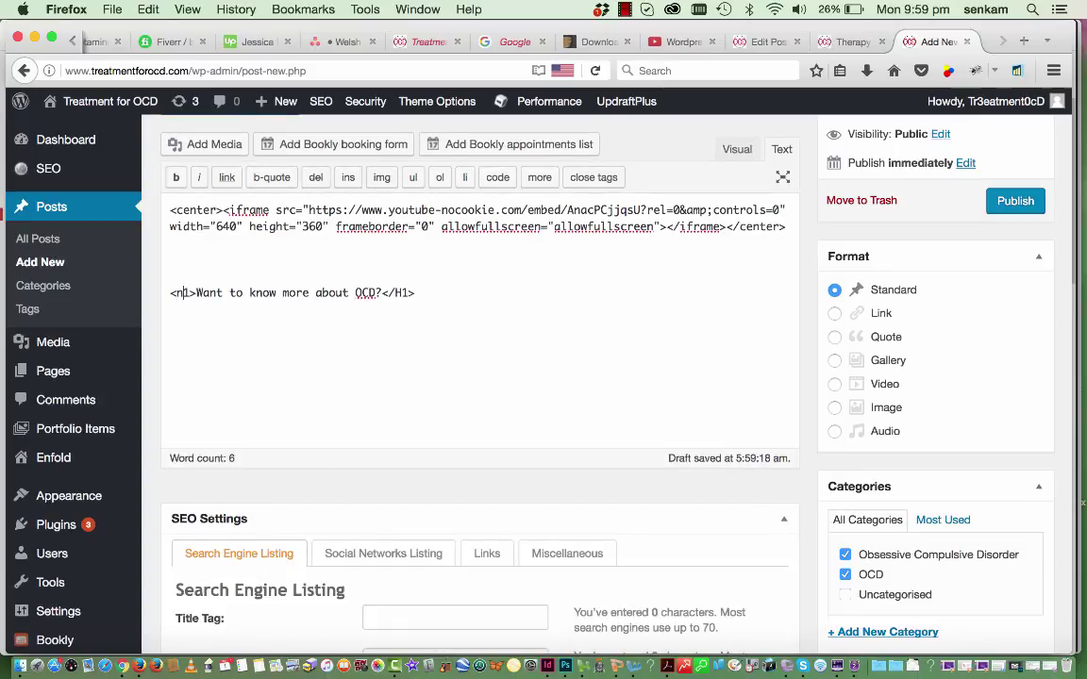
pyautogui.press('BackSpace')
pyautogui.write('h')
pyautogui.click(736, 150)
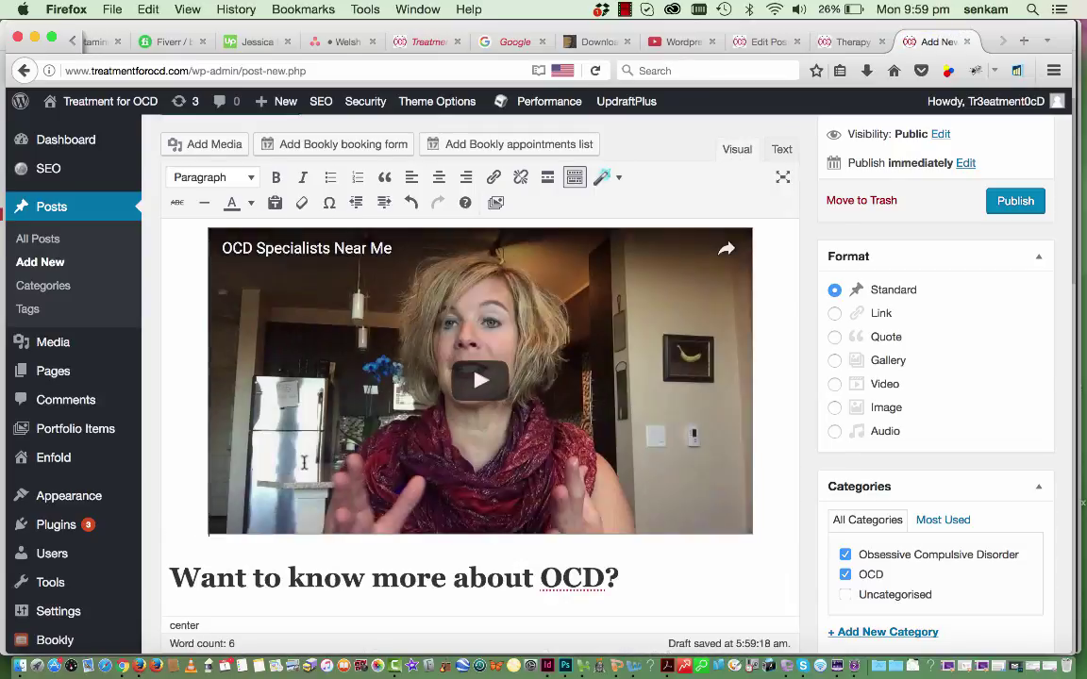
# - Add a "Normal content" paragraph below the heading and check it in both the code and visual views
pyautogui.scroll(-3, 304, 462)
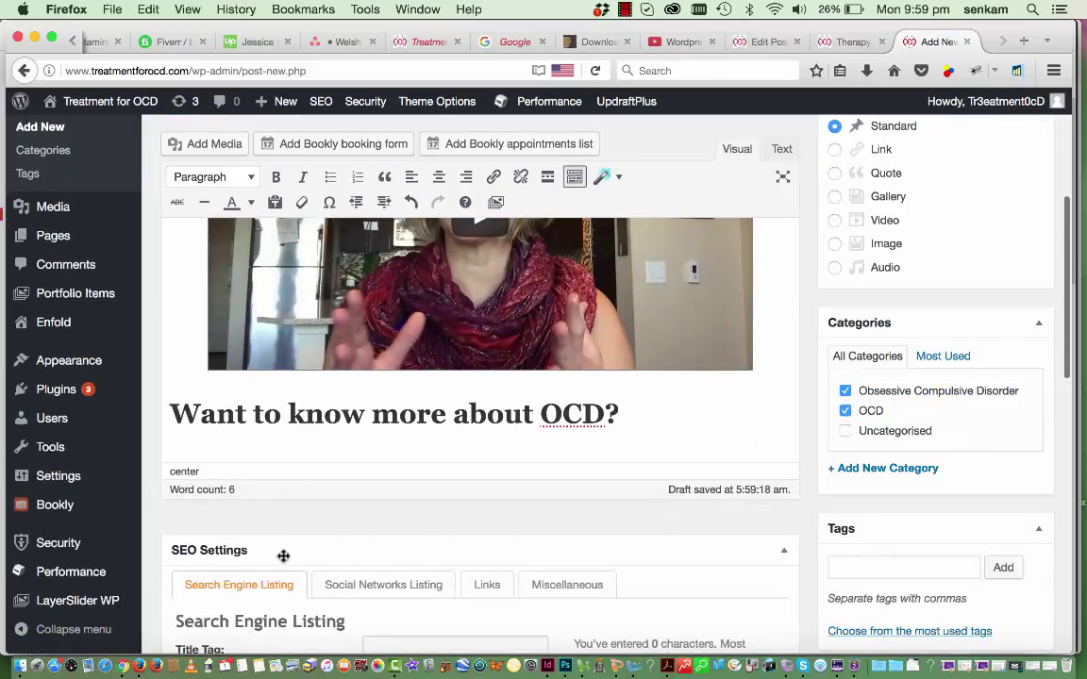
pyautogui.click(781, 150)
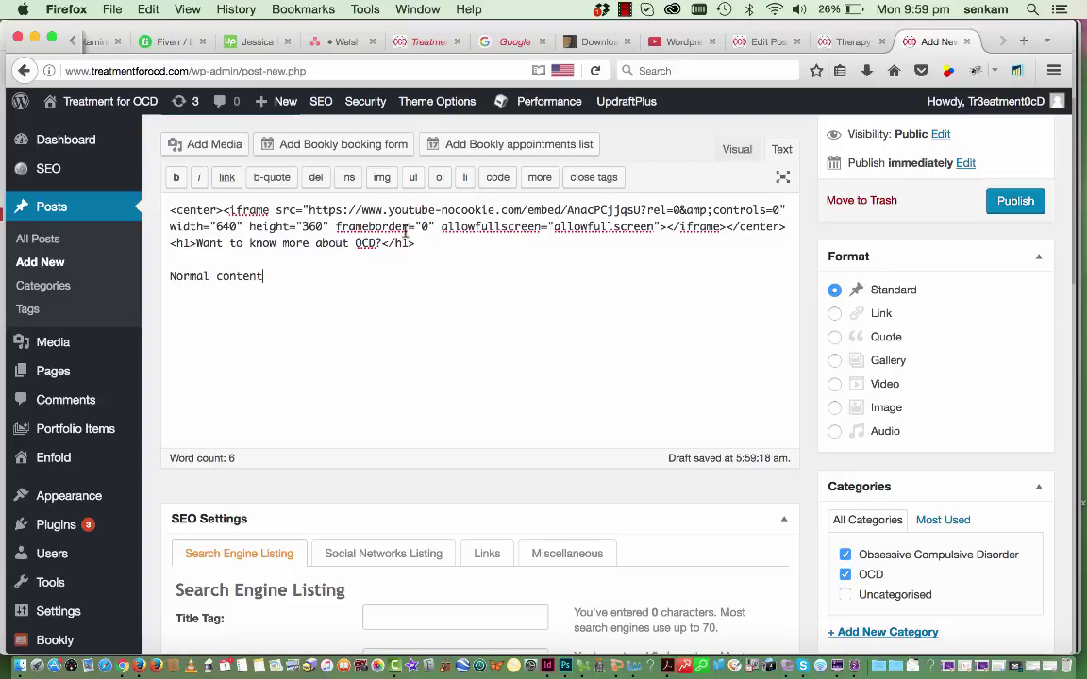
pyautogui.click(736, 149)
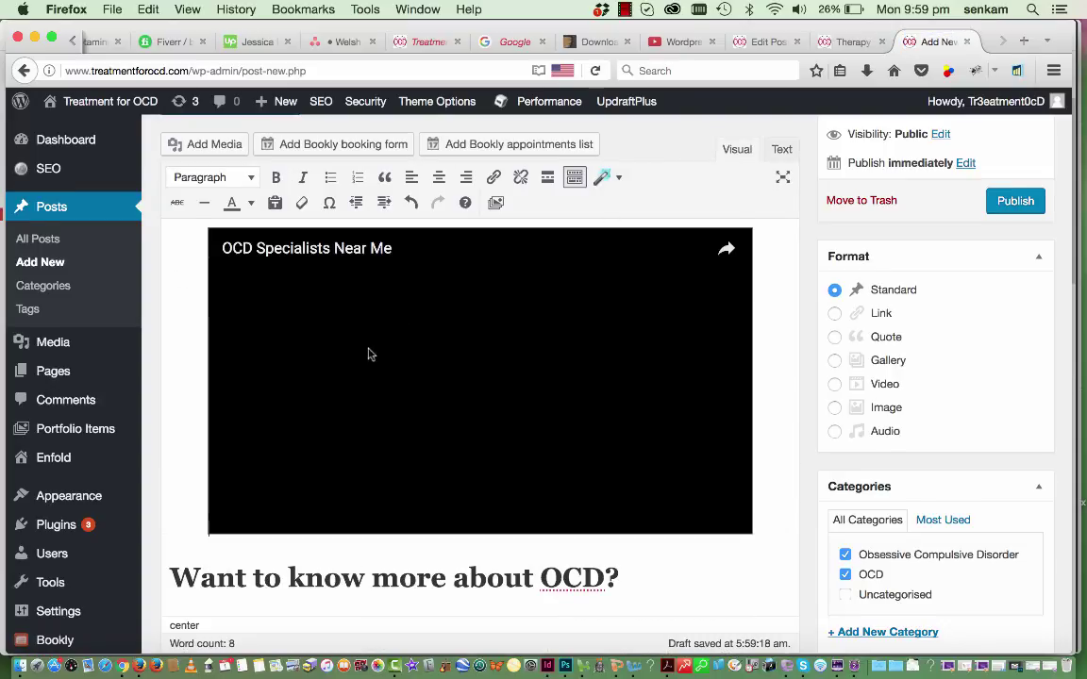
pyautogui.scroll(-3, 369, 353)
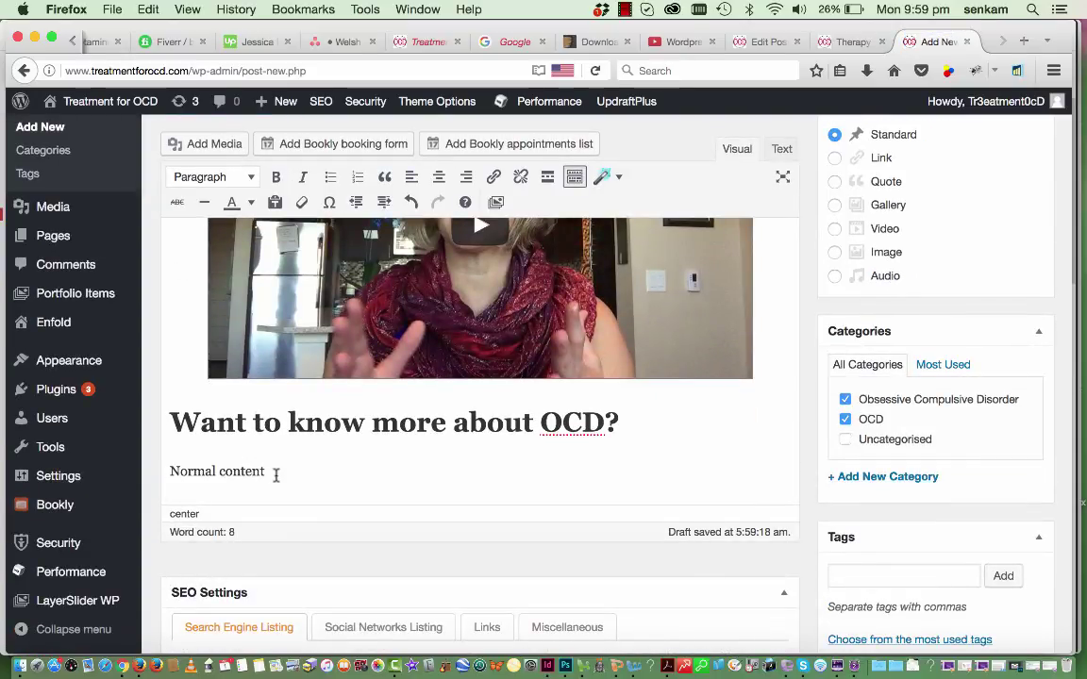
# - Copy the heading "Want to know more about OCD?" into the SEO title tag and meta description
pyautogui.scroll(-5, 274, 481)
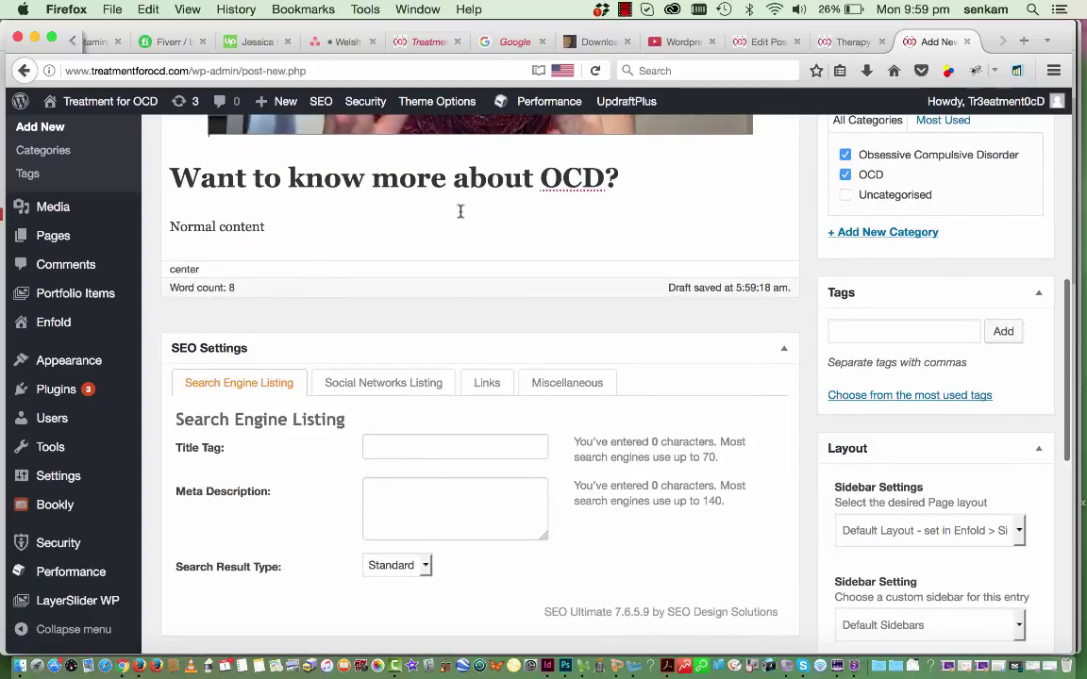
pyautogui.moveTo(635, 180); pyautogui.dragTo(158, 184)
pyautogui.click(384, 450)
pyautogui.press('super+v')
pyautogui.click(384, 485)
pyautogui.press('super+v')
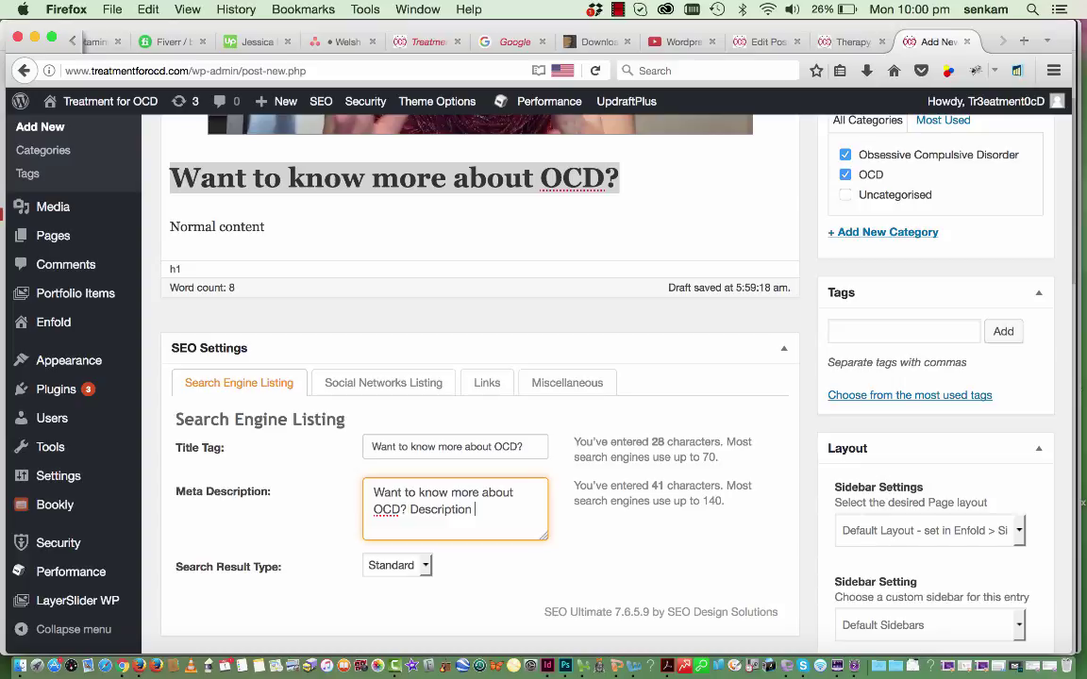
# - Extend the meta description with "Description visit this page to watch the video and find out more from" and the presenter's full name
pyautogui.write('Description visit this page to watch the')
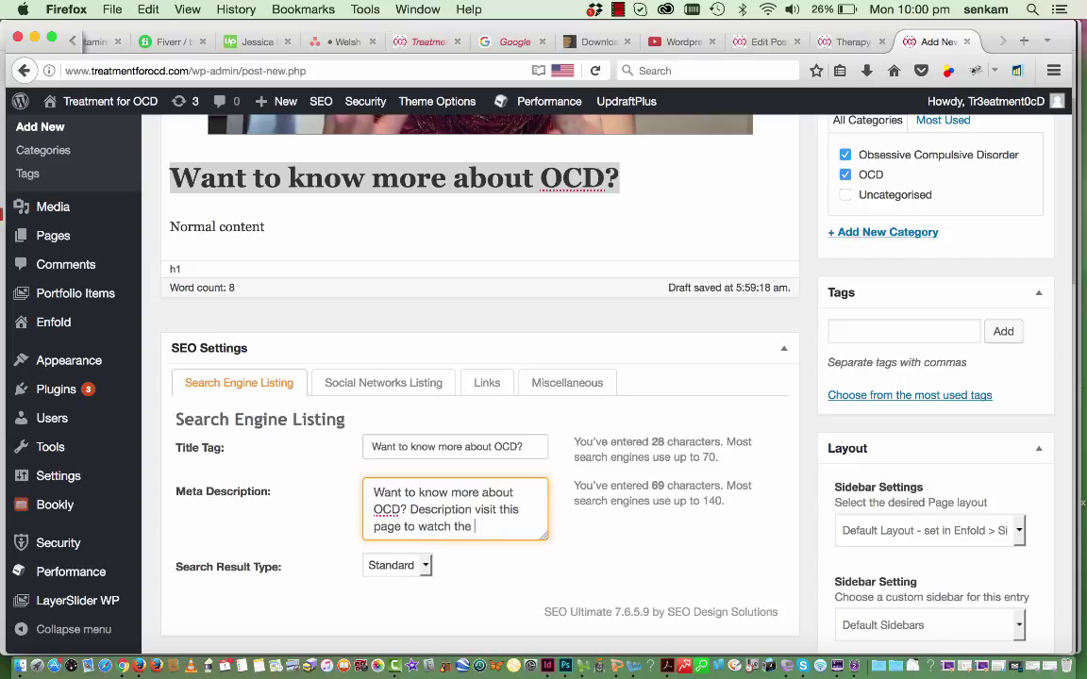
pyautogui.write('and find out mro')
pyautogui.press('BackSpace')
pyautogui.press('BackSpace')
pyautogui.write('ore from Chriss')
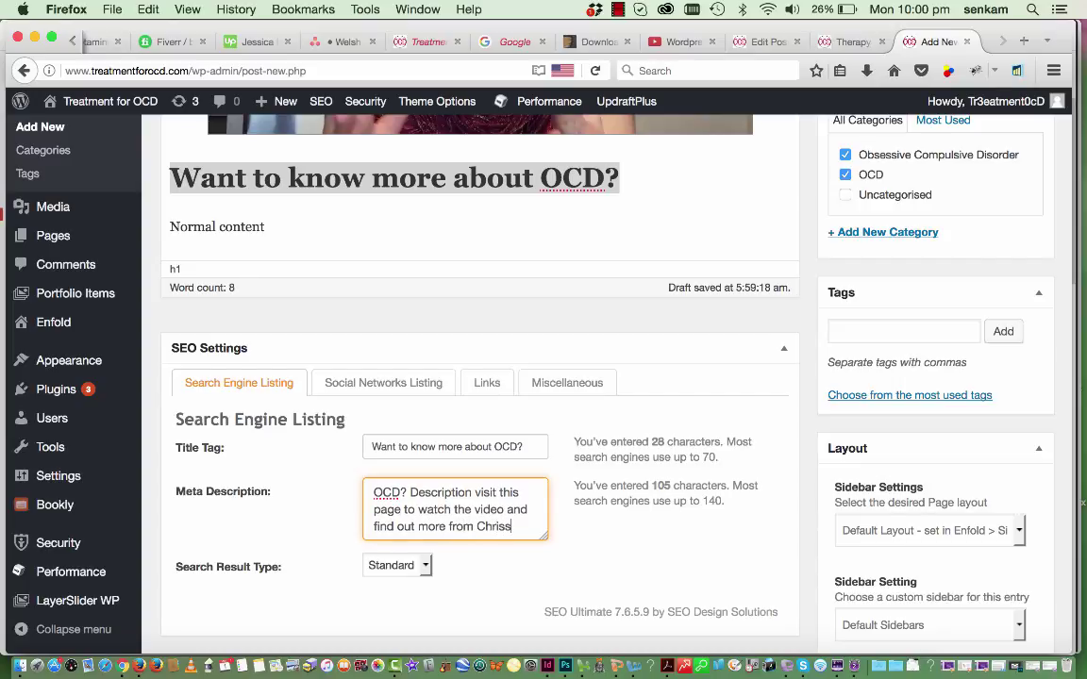
pyautogui.write('ie Hodges.')
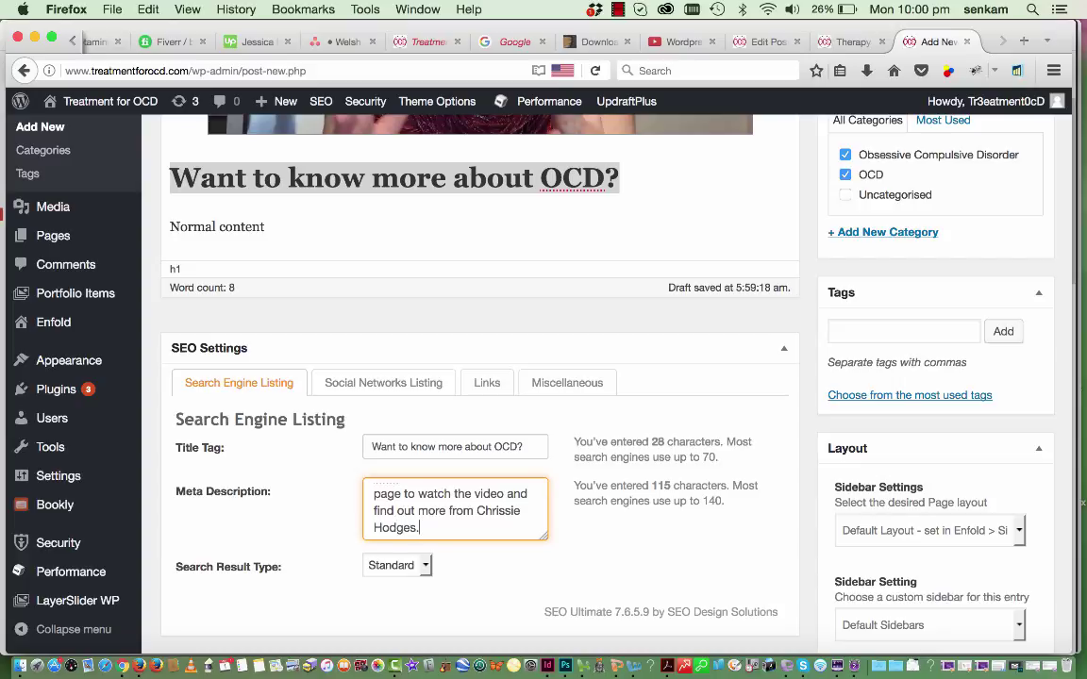
# - Remove the word "Description" from the meta description and capitalise "Visit"
pyautogui.scroll(2, 431, 505)
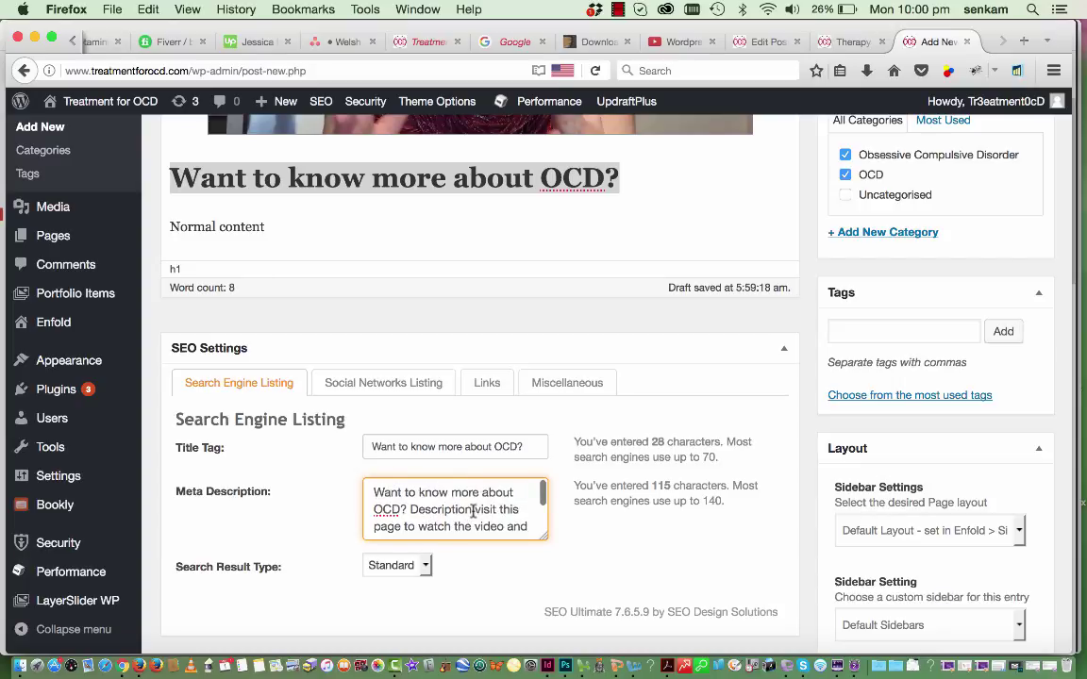
pyautogui.moveTo(475, 510); pyautogui.dragTo(416, 511)
pyautogui.press('BackSpace')
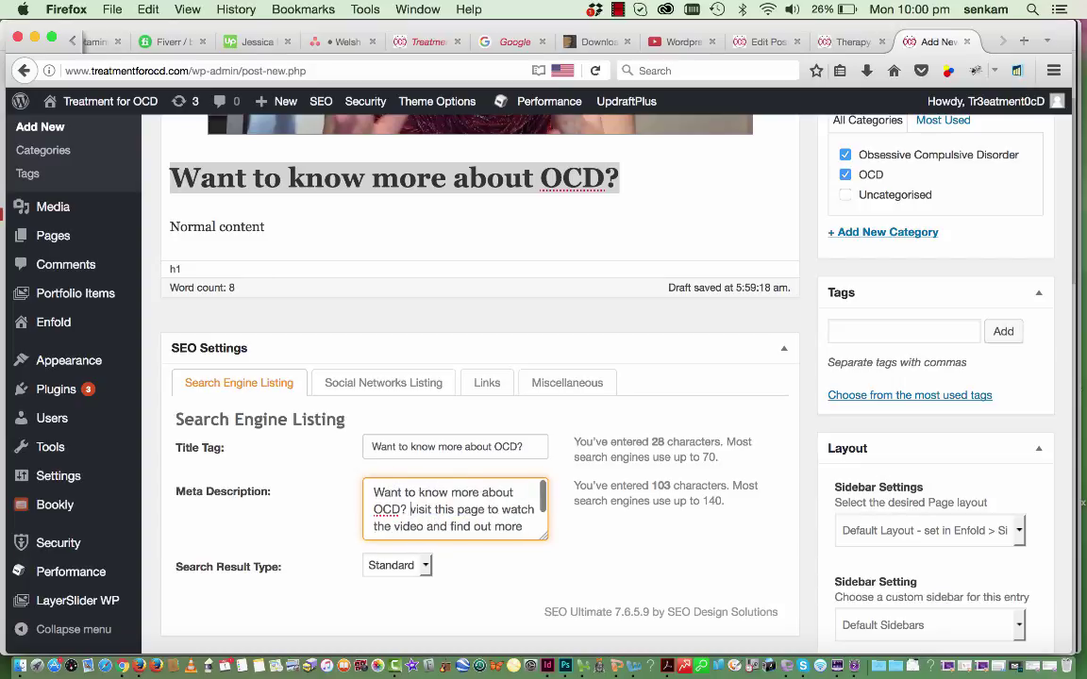
pyautogui.press('Delete')
pyautogui.write('V')
pyautogui.press('BackSpace')
pyautogui.write('V')
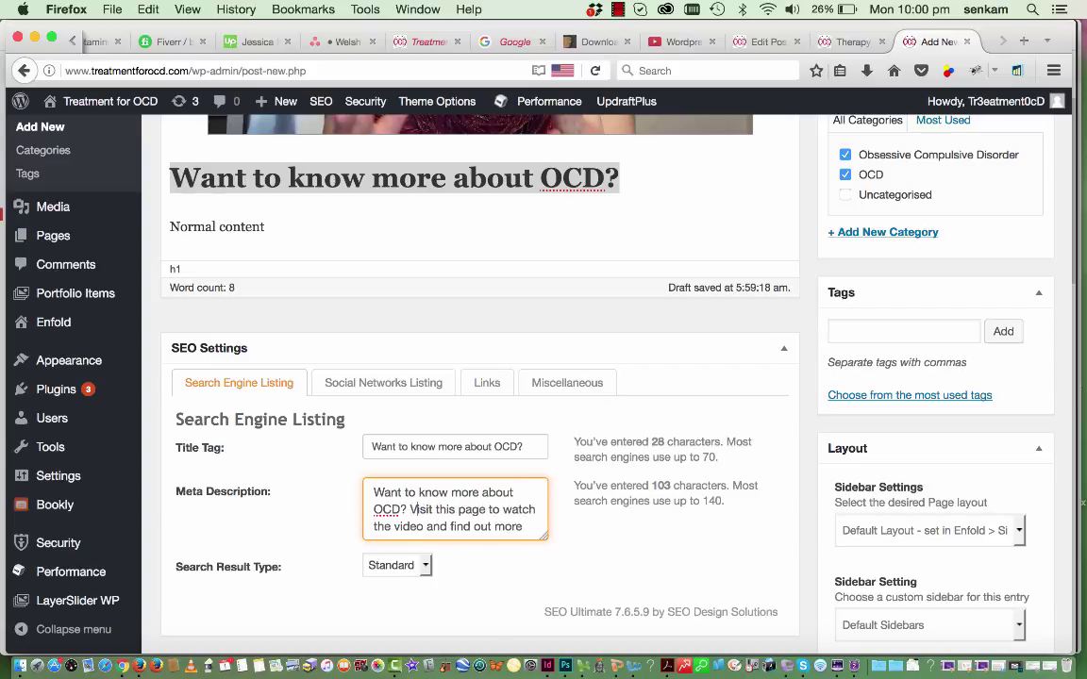
# - Copy the SEO title tag text and add "Want to know more about OCD?" as a post tag
pyautogui.scroll(1, 471, 527)
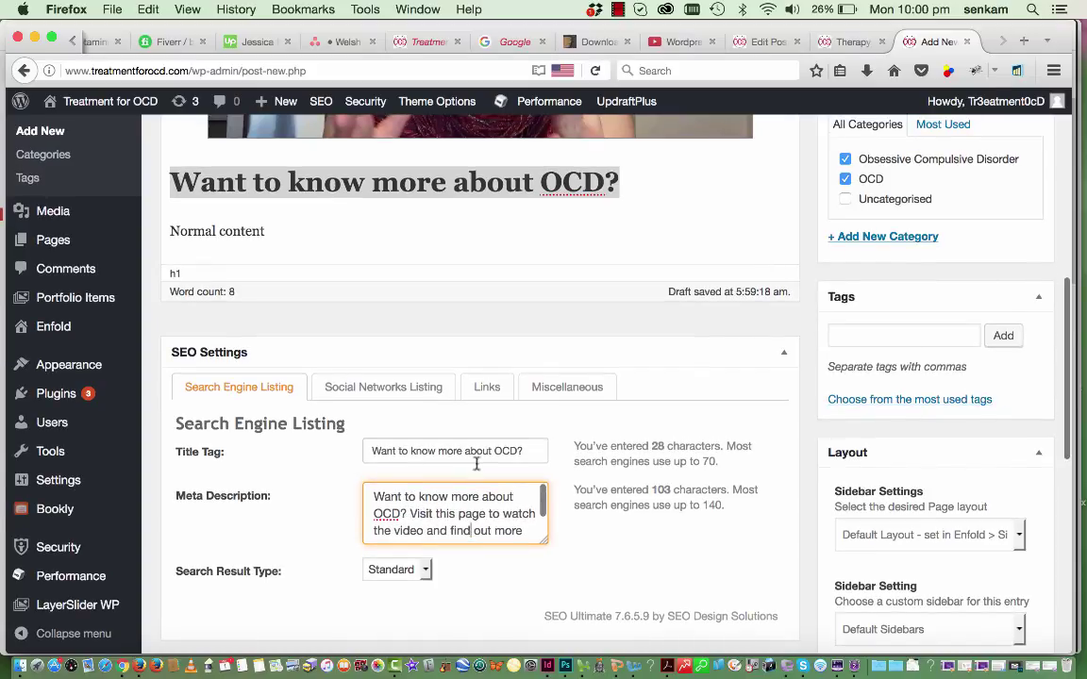
pyautogui.scroll(5, 422, 536)
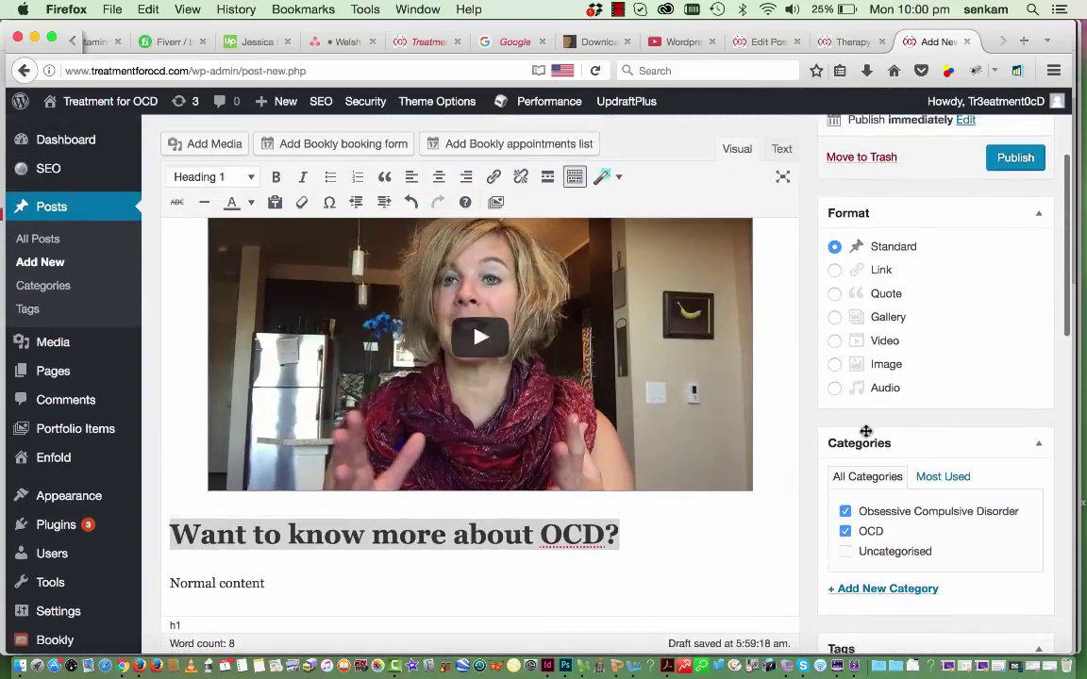
pyautogui.scroll(-3, 891, 441)
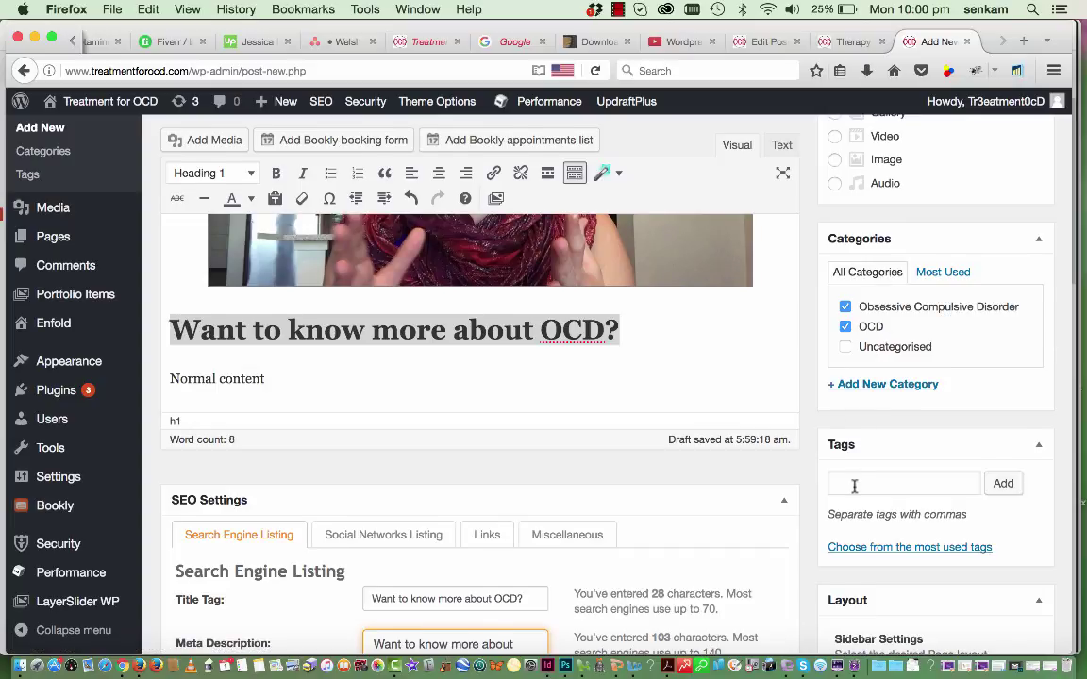
pyautogui.scroll(-2, 854, 490)
pyautogui.moveTo(527, 534); pyautogui.dragTo(243, 534)
pyautogui.press('super+c')
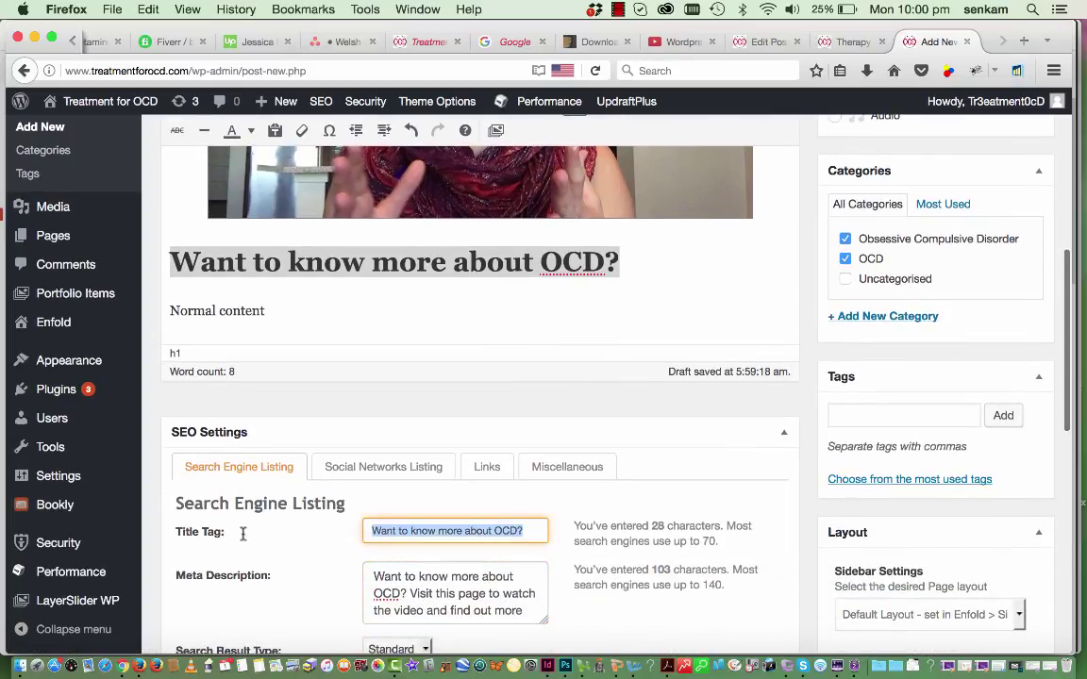
pyautogui.click(839, 416)
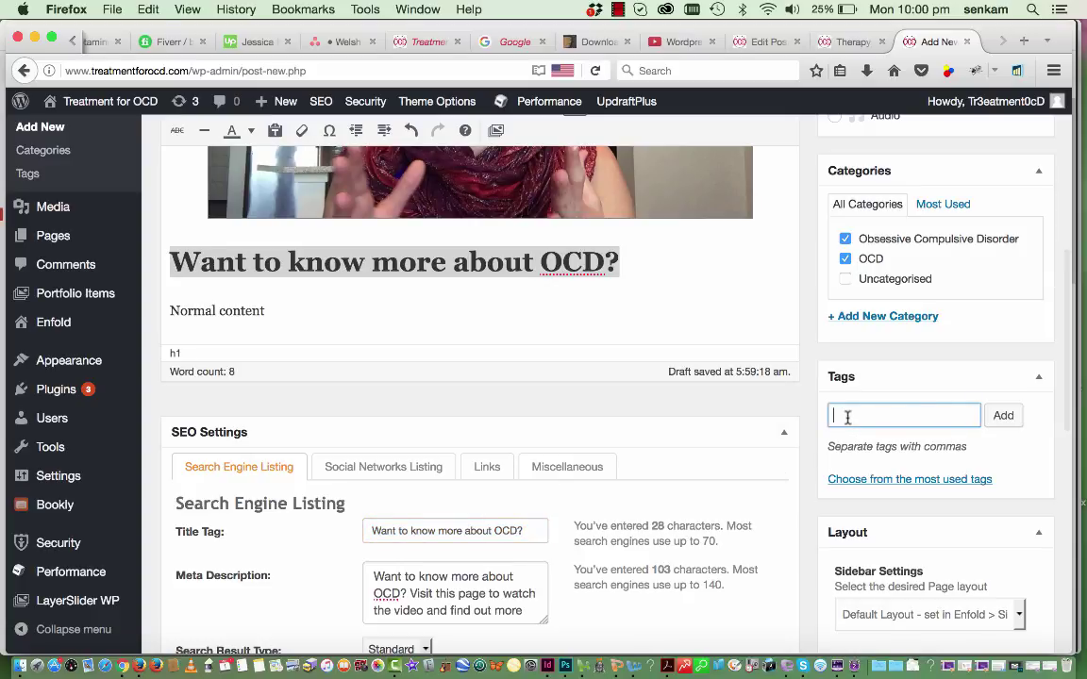
pyautogui.press('super+v')
pyautogui.click(1000, 418)
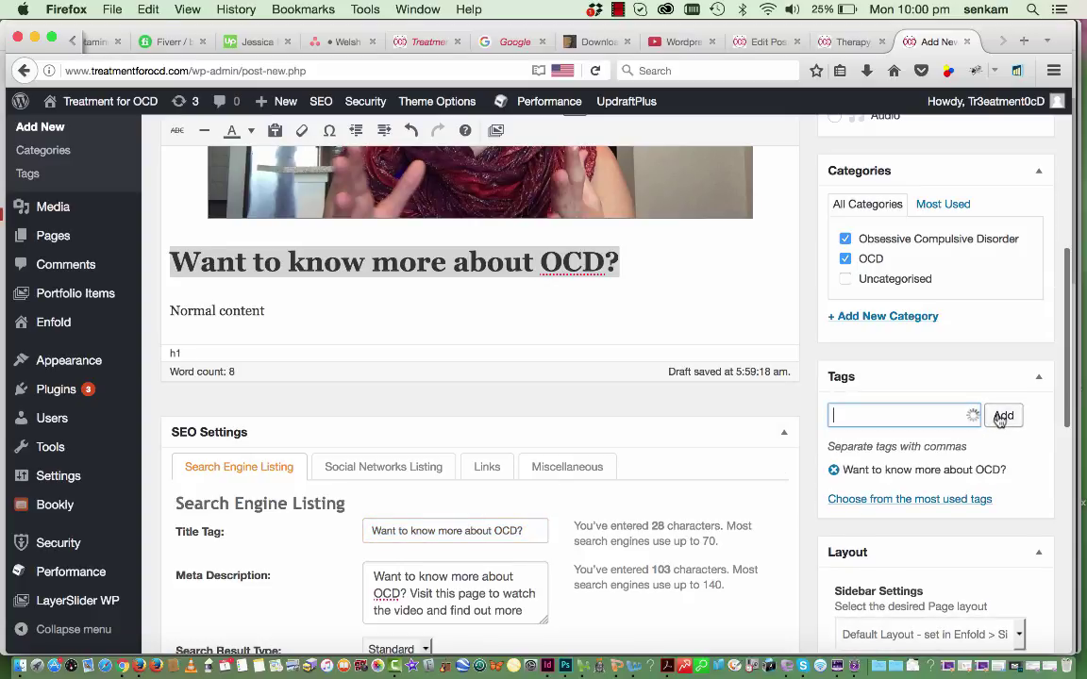
# - Remove the "Want to know more about OCD?" tag from the post and add it again
pyautogui.click(833, 472)
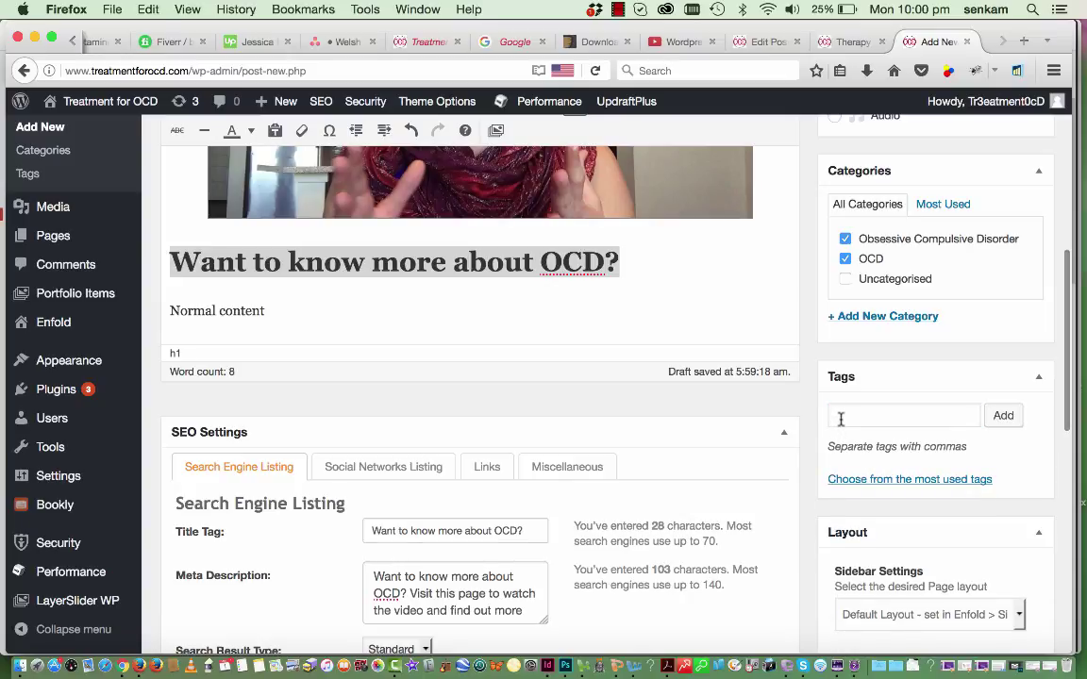
pyautogui.click(888, 403)
pyautogui.press('super+v')
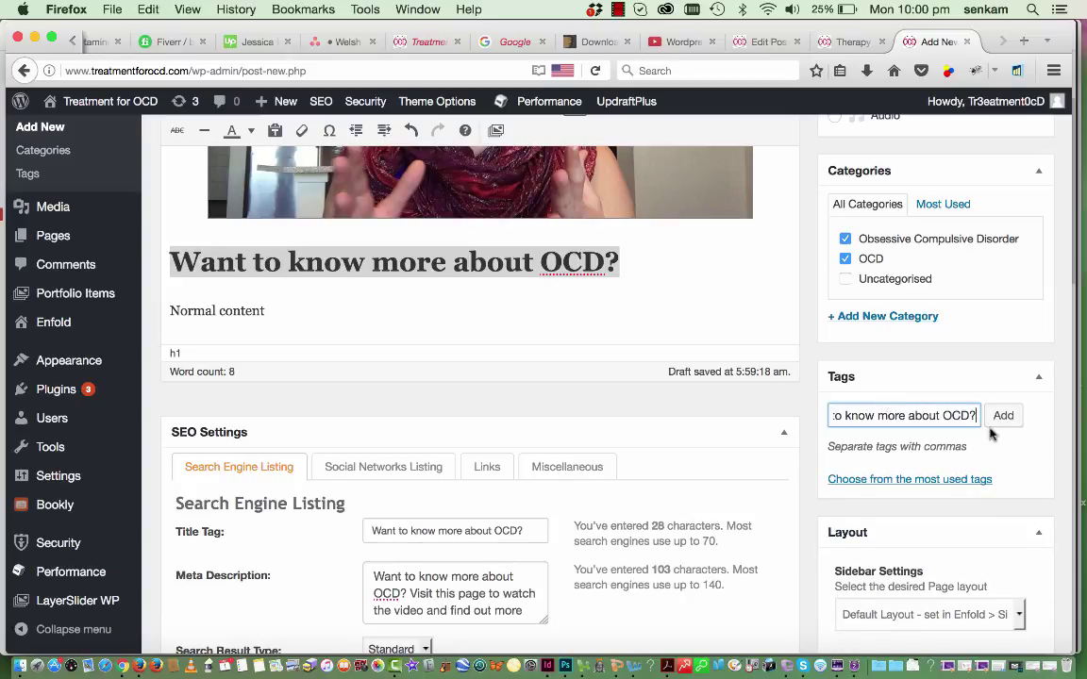
pyautogui.click(1001, 419)
# - Publish the new "Want to know more about OCD?" post
pyautogui.scroll(5, 953, 383)
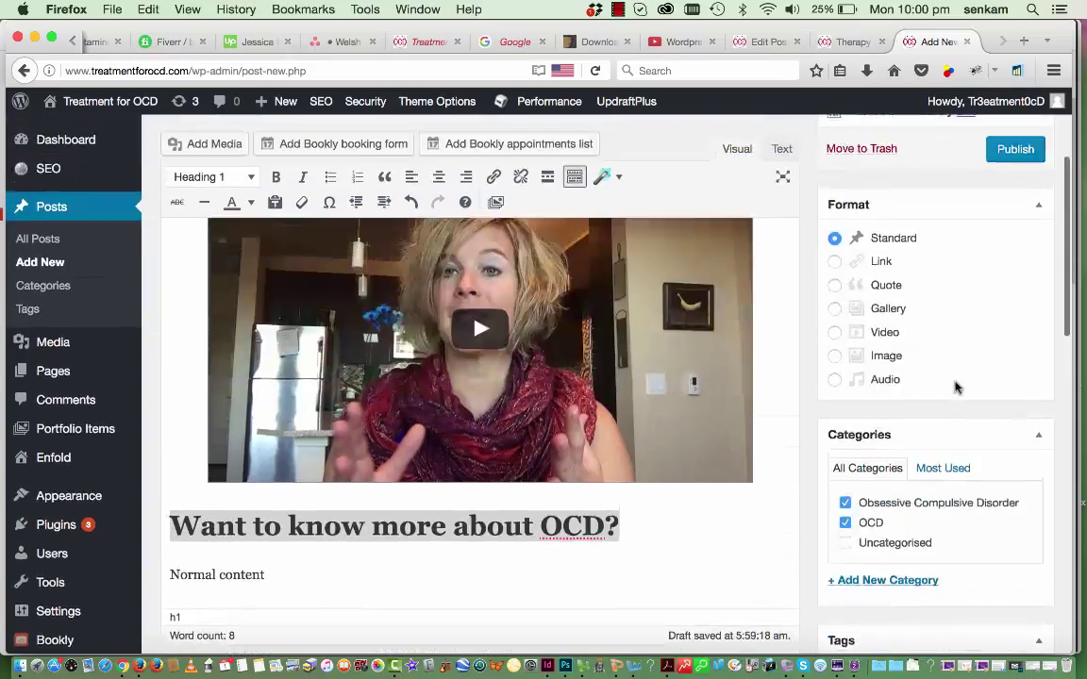
pyautogui.scroll(1, 955, 386)
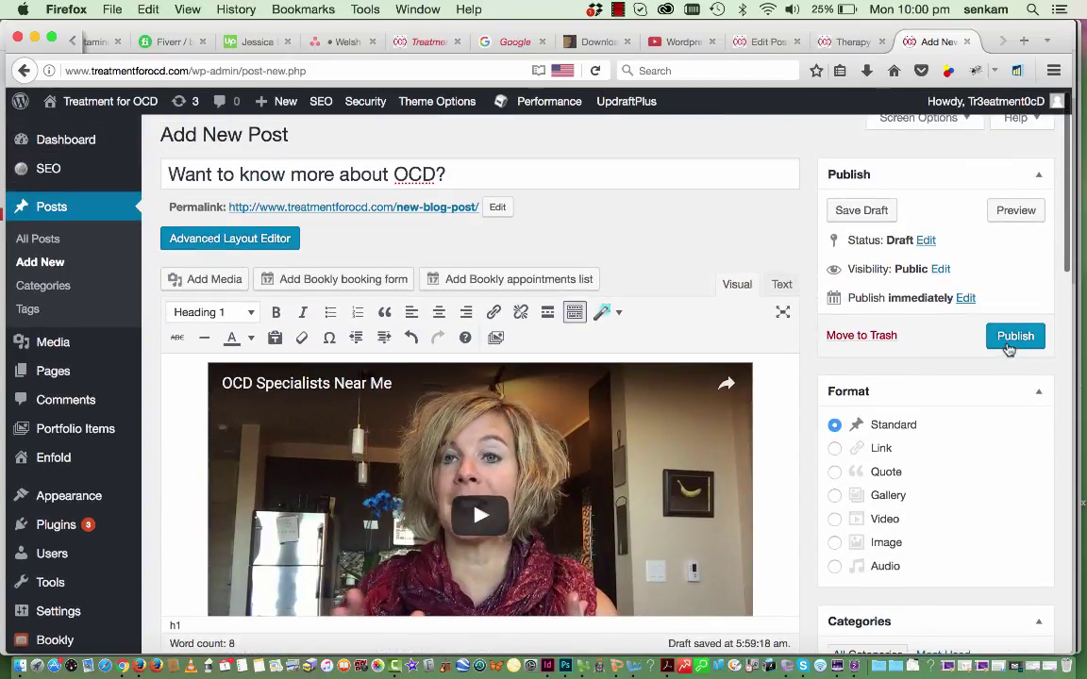
pyautogui.click(1010, 340)
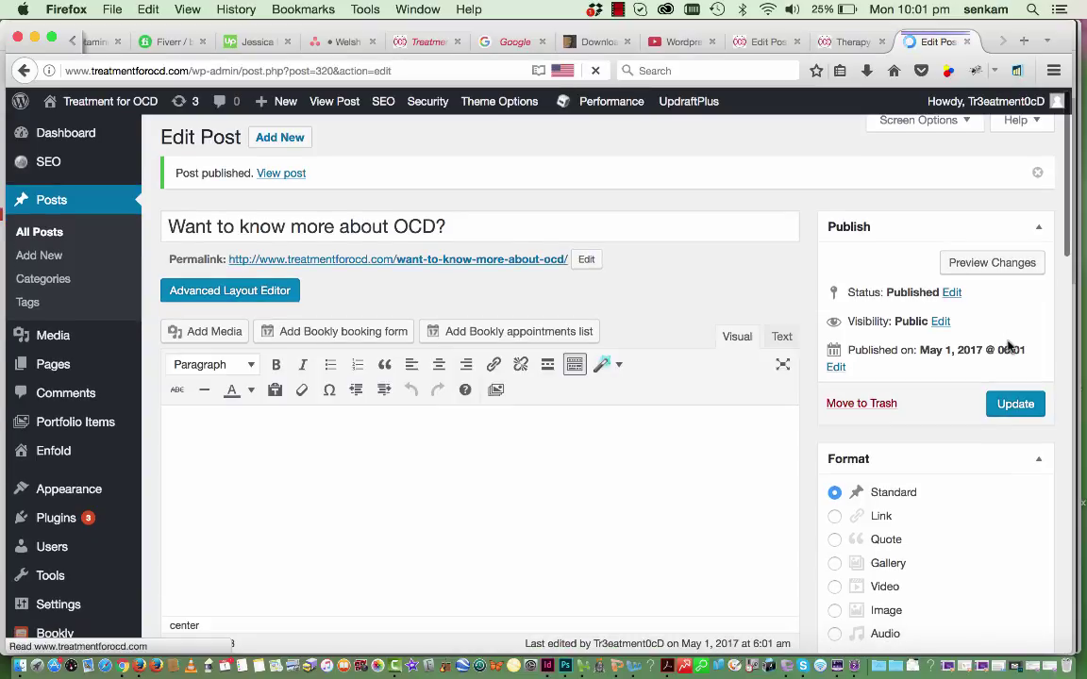
# - Upload gang_gang_cockatoo.jpg from the Desktop to the media library through the post's Add Media dialog
pyautogui.scroll(-4, 510, 543)
pyautogui.scroll(-20, 475, 536)
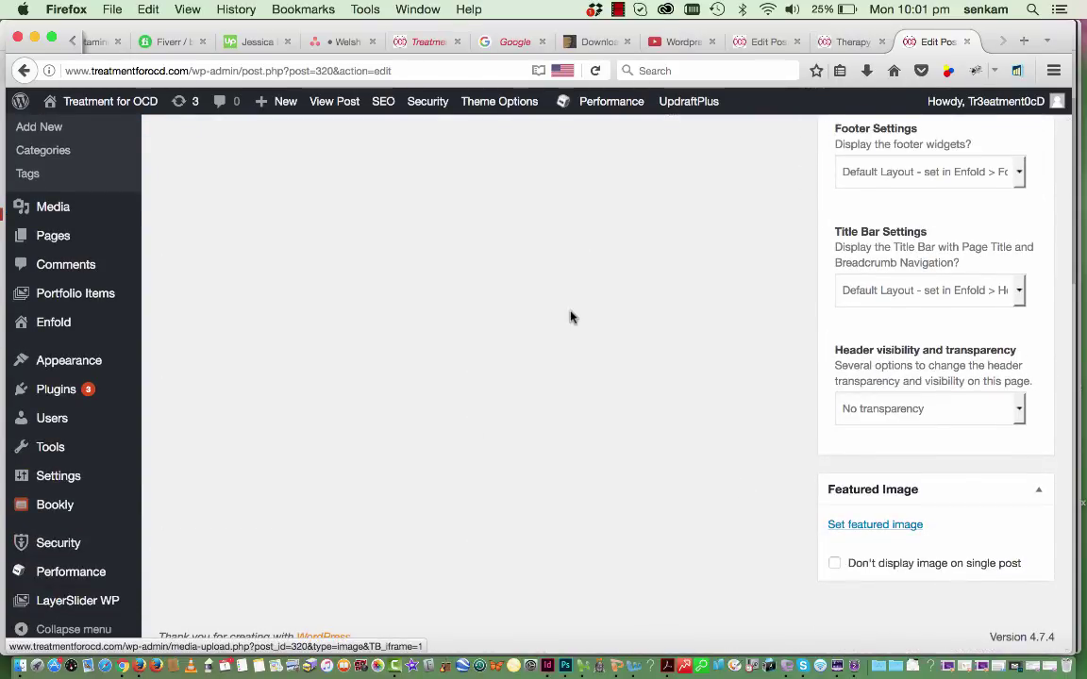
pyautogui.scroll(20, 573, 315)
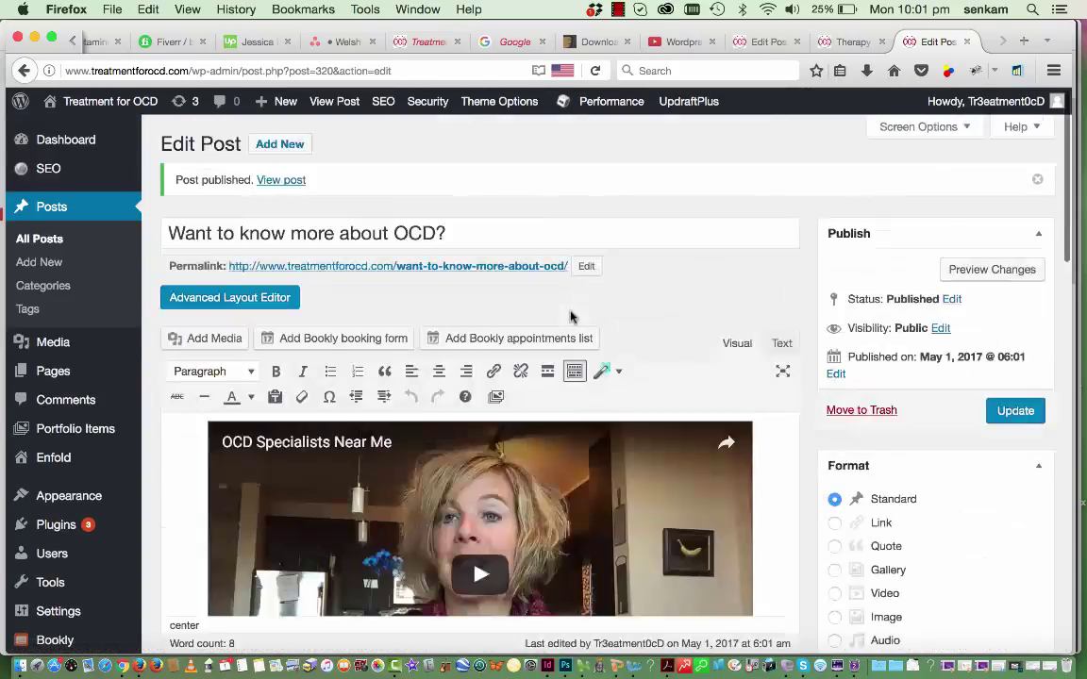
pyautogui.click(217, 340)
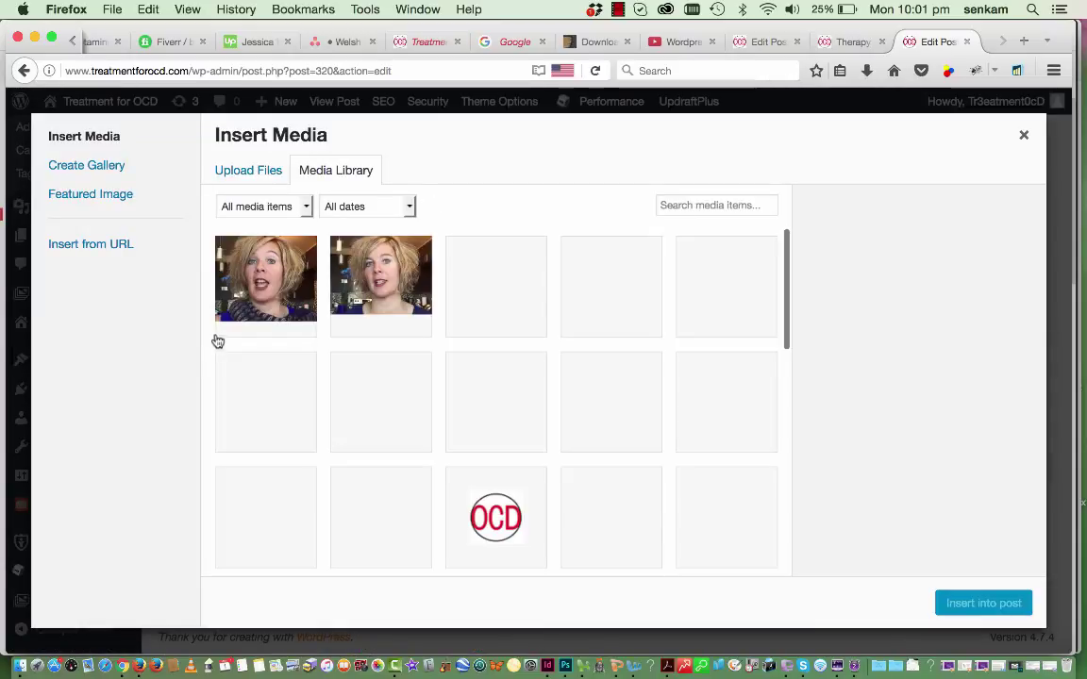
pyautogui.click(262, 172)
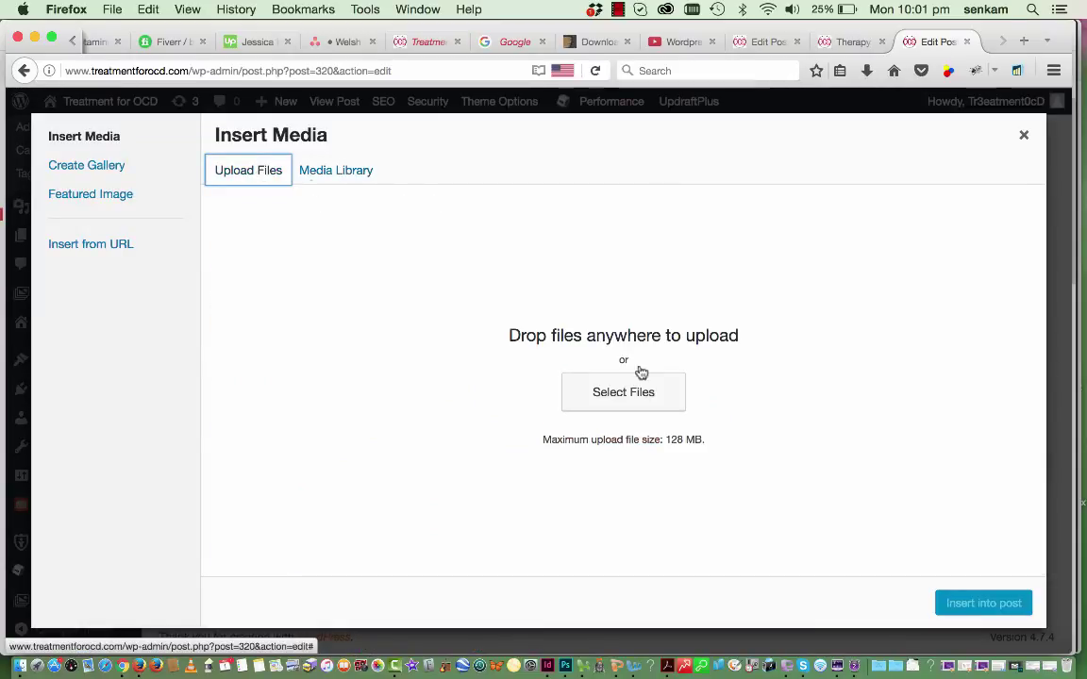
pyautogui.click(632, 389)
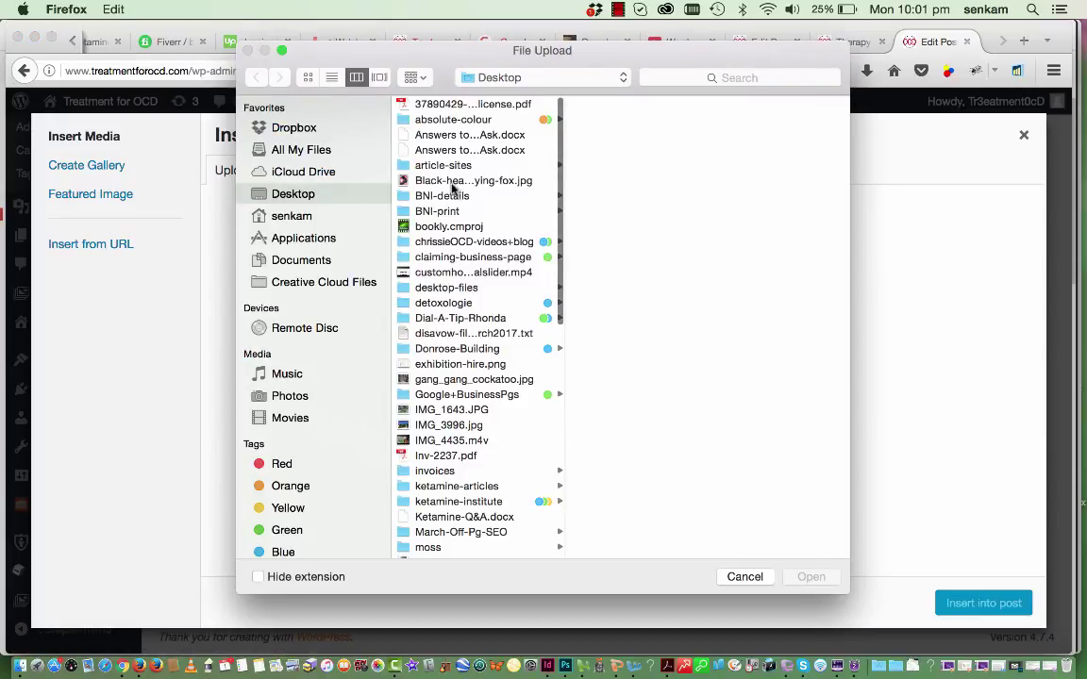
pyautogui.click(450, 381)
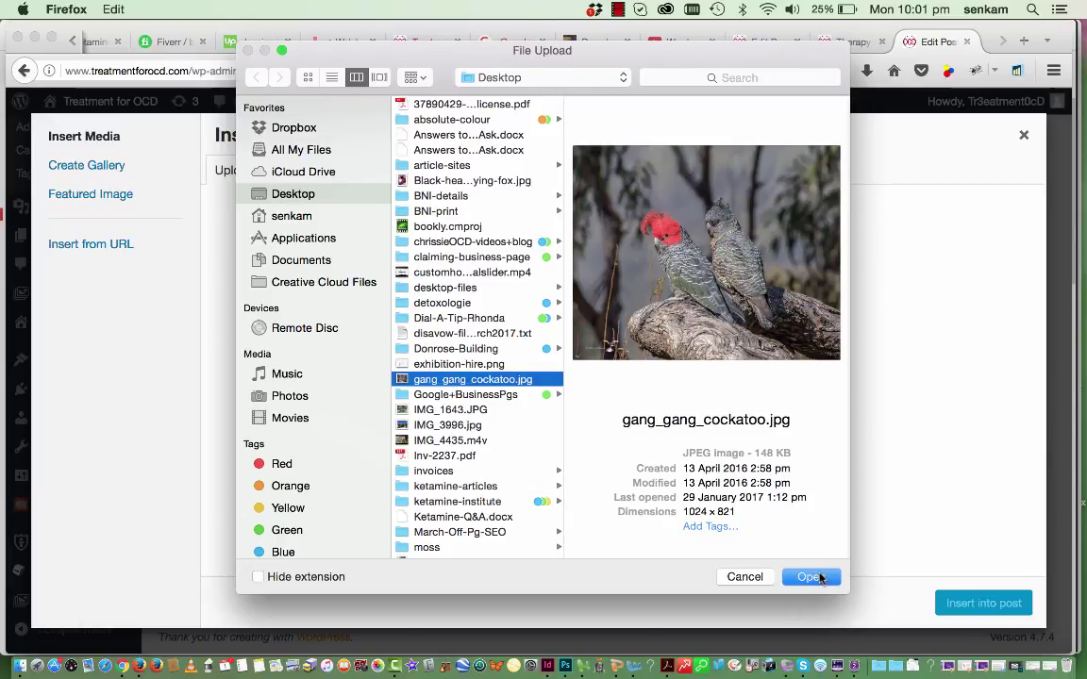
pyautogui.click(810, 577)
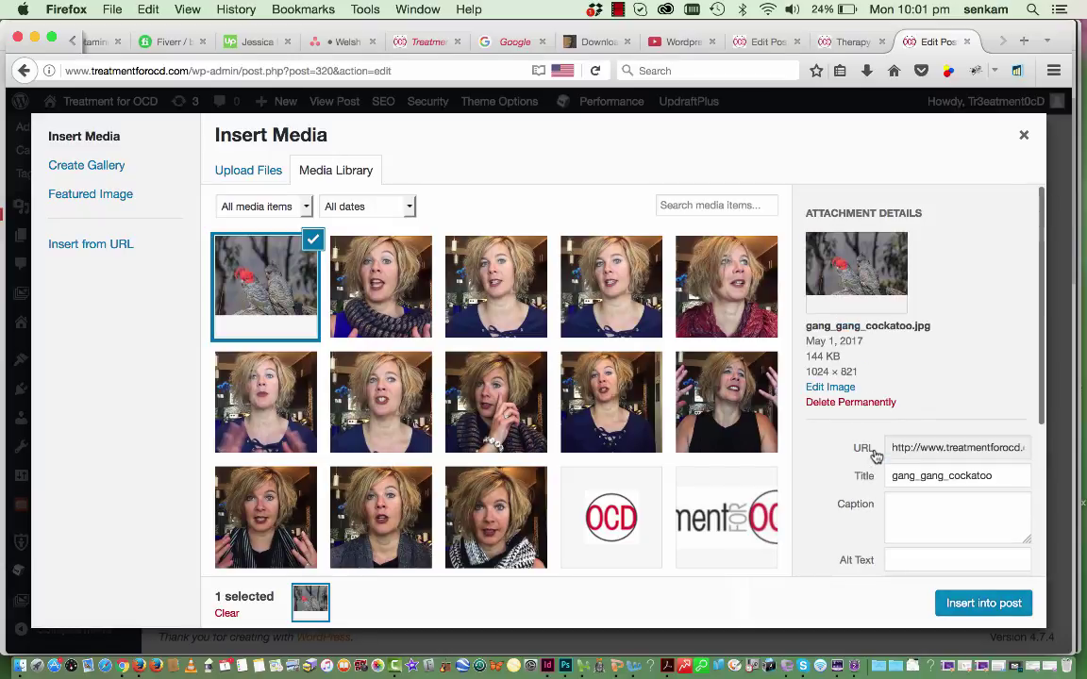
# - Set the uploaded gang_gang_cockatoo.jpg as the post's featured image
pyautogui.scroll(-3, 876, 456)
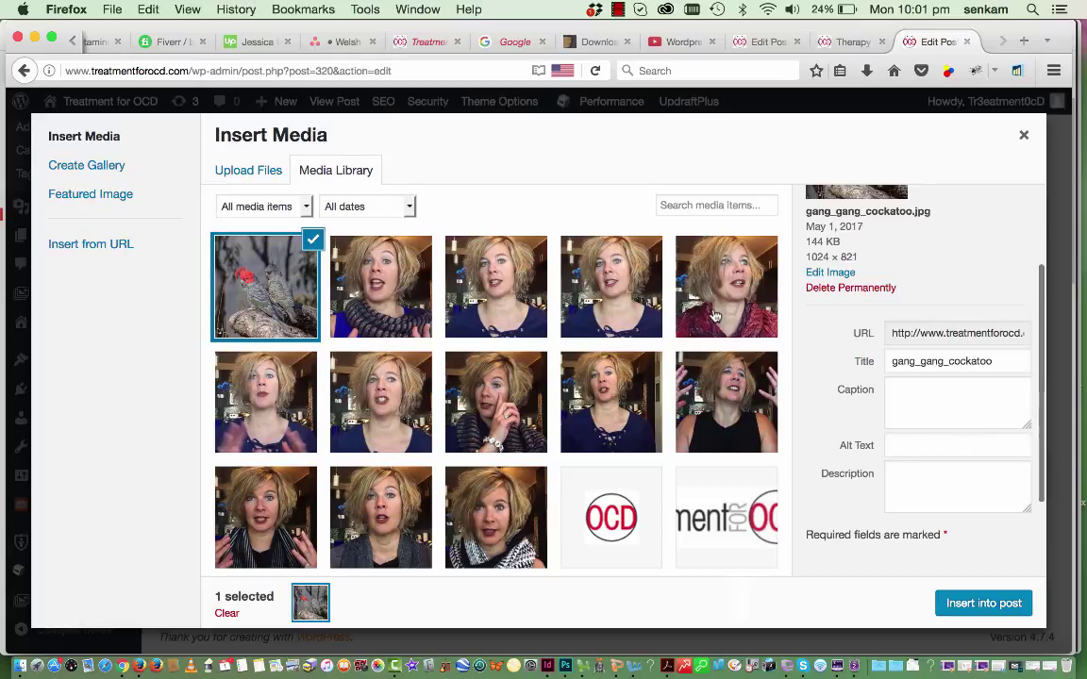
pyautogui.click(634, 293)
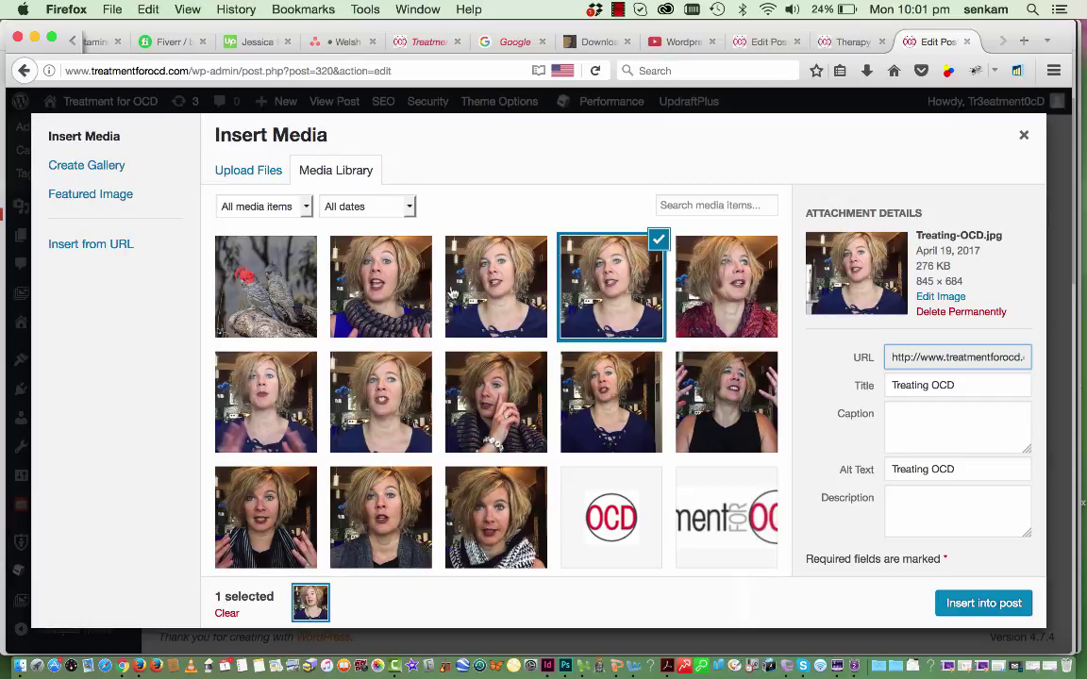
pyautogui.click(263, 274)
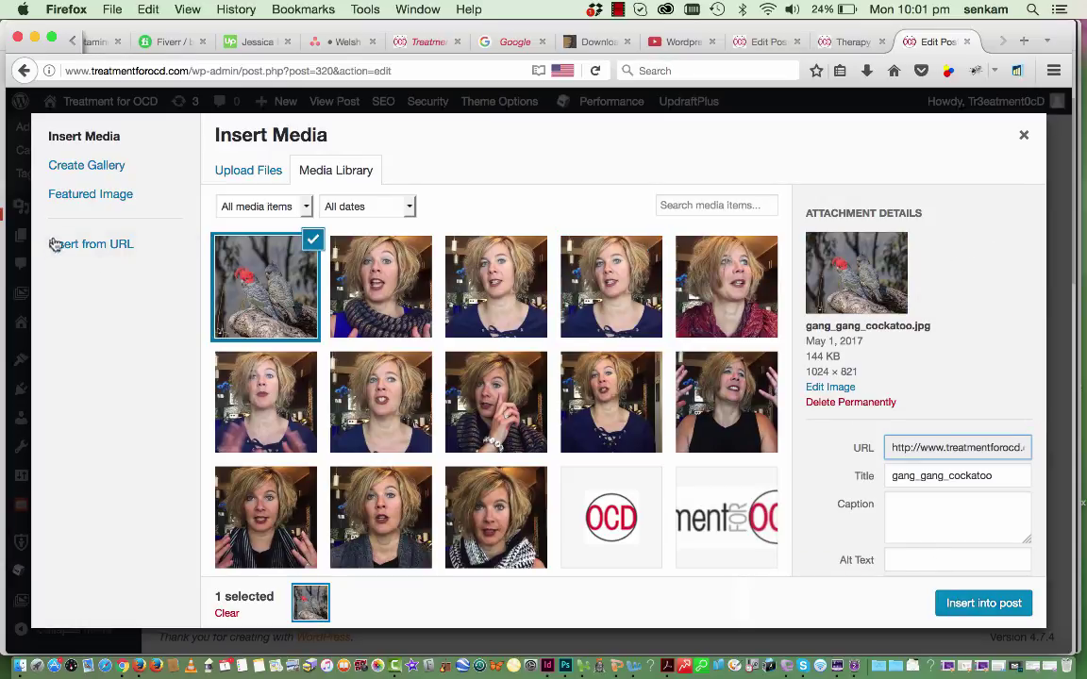
pyautogui.click(253, 302)
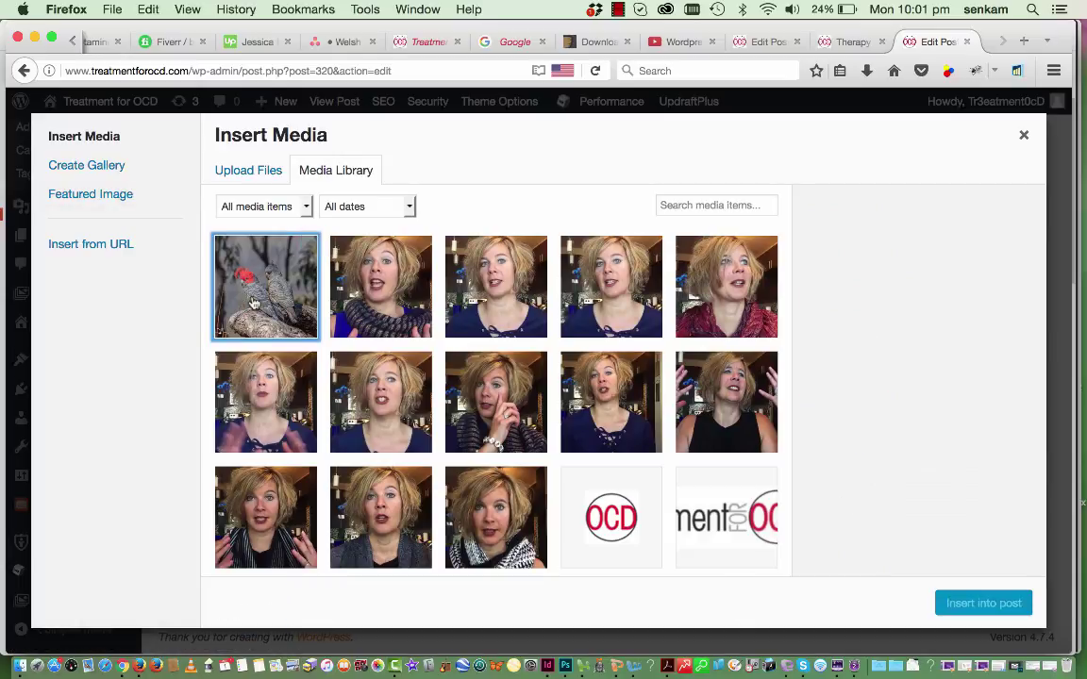
pyautogui.click(113, 195)
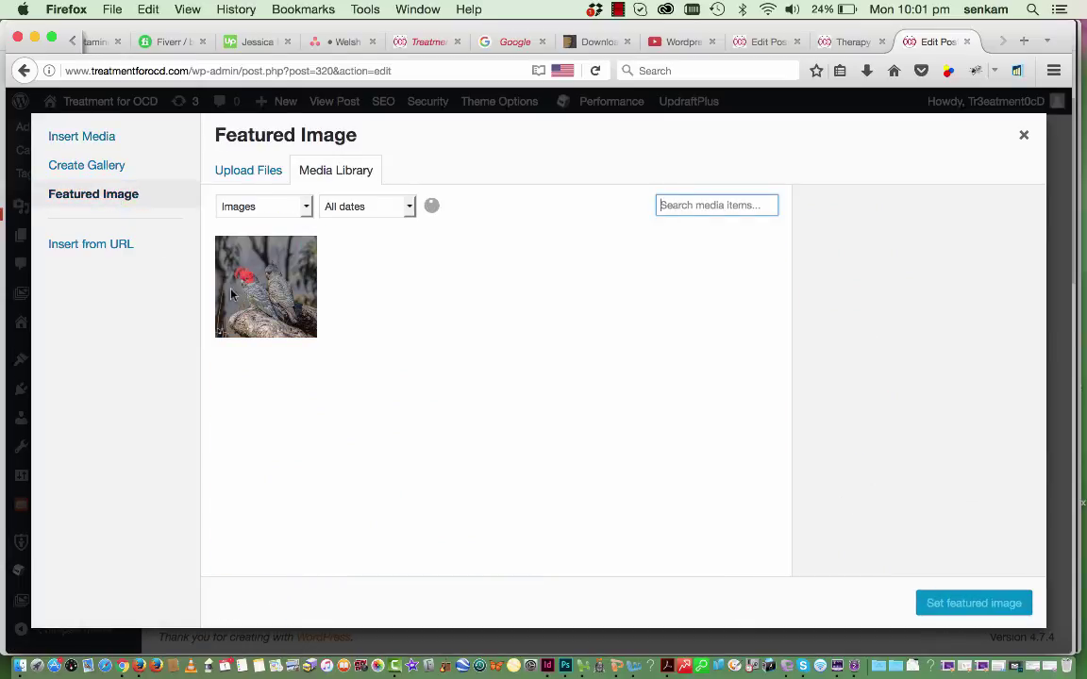
pyautogui.click(219, 276)
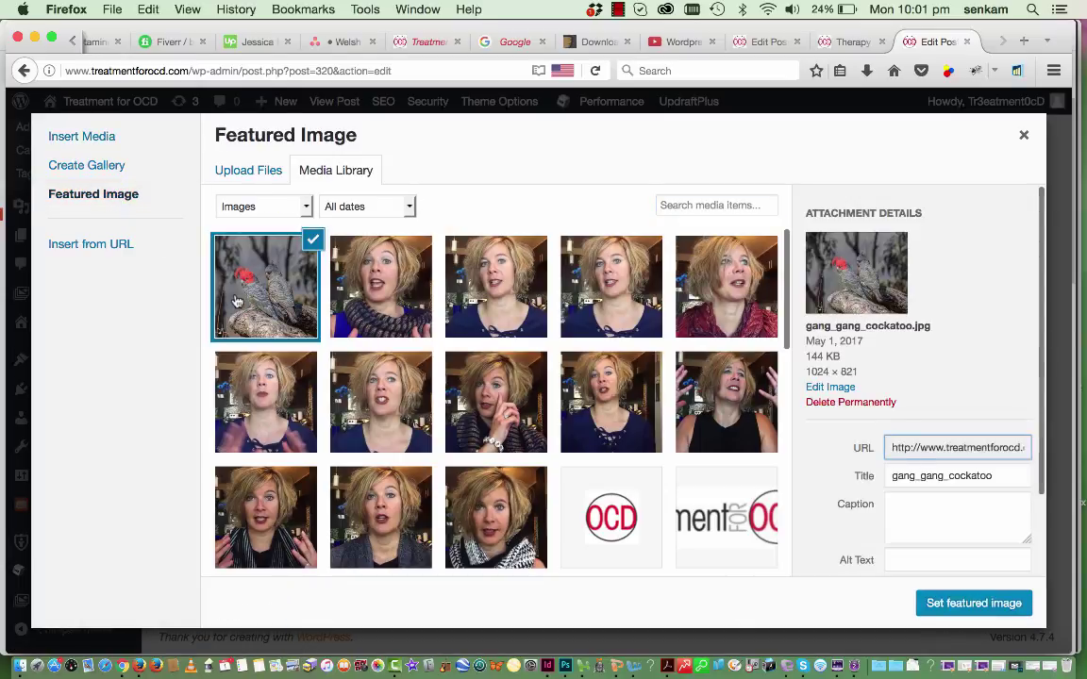
pyautogui.click(948, 604)
# - Check the featured image in the post's settings and update the published post
pyautogui.scroll(-10, 949, 613)
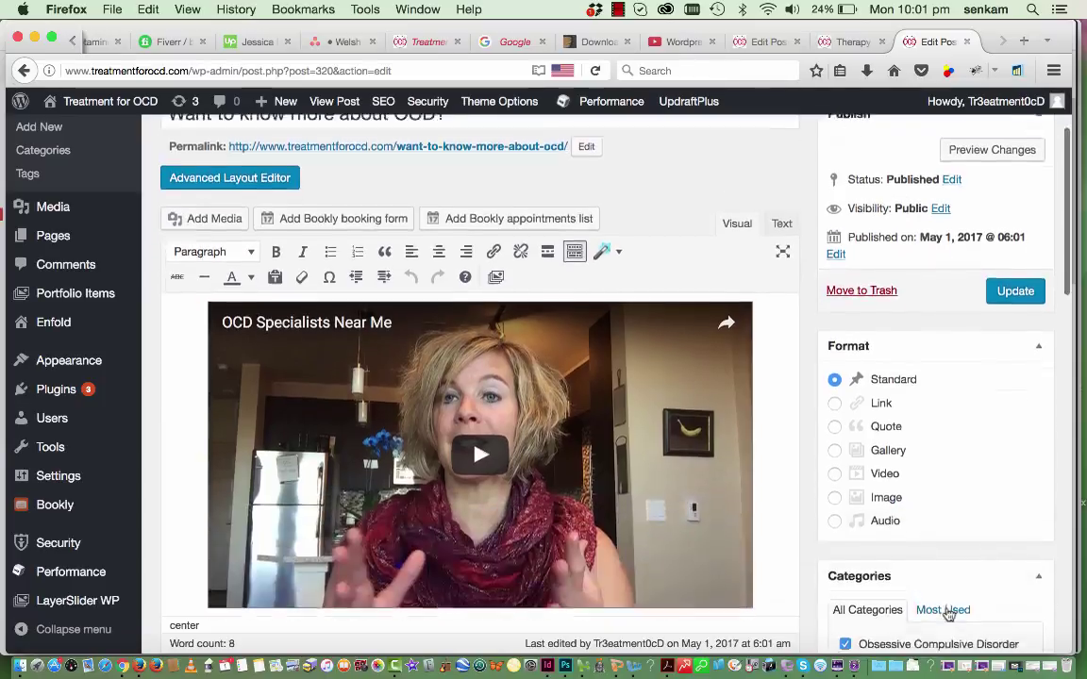
pyautogui.scroll(-10, 948, 613)
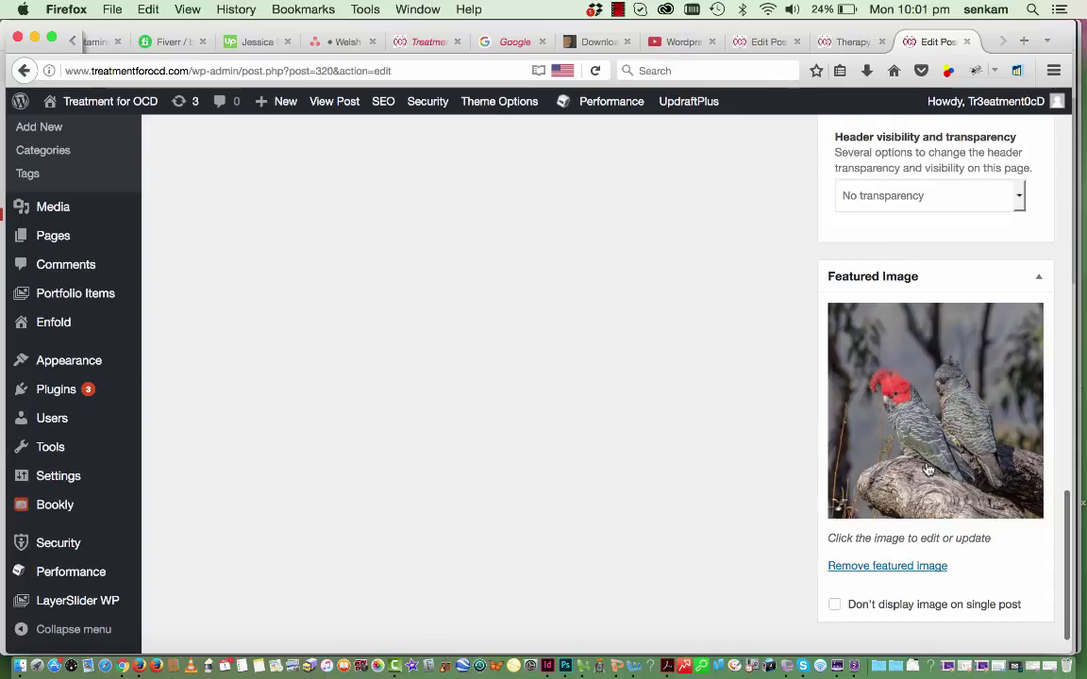
pyautogui.scroll(20, 943, 462)
pyautogui.scroll(-3, 927, 467)
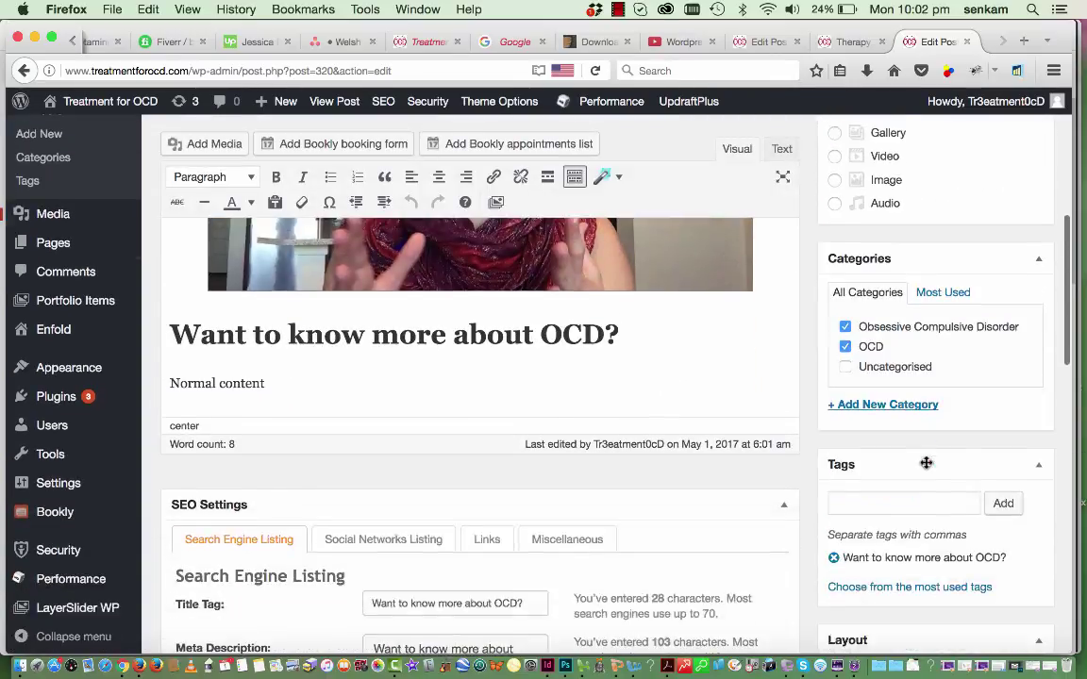
pyautogui.scroll(8, 927, 463)
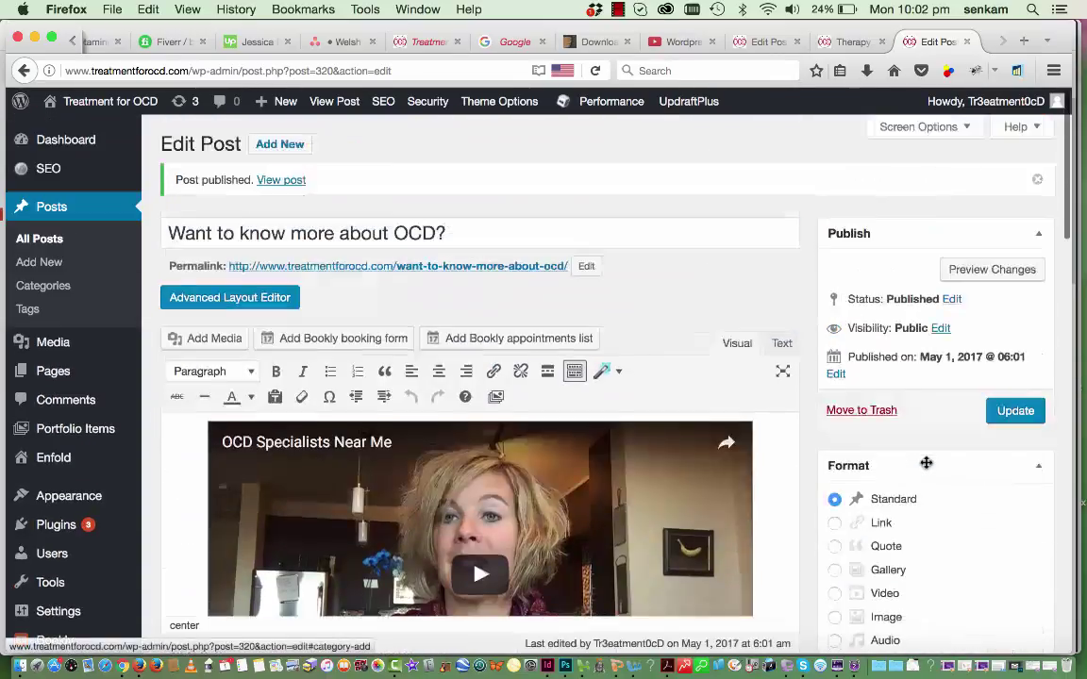
pyautogui.click(1019, 411)
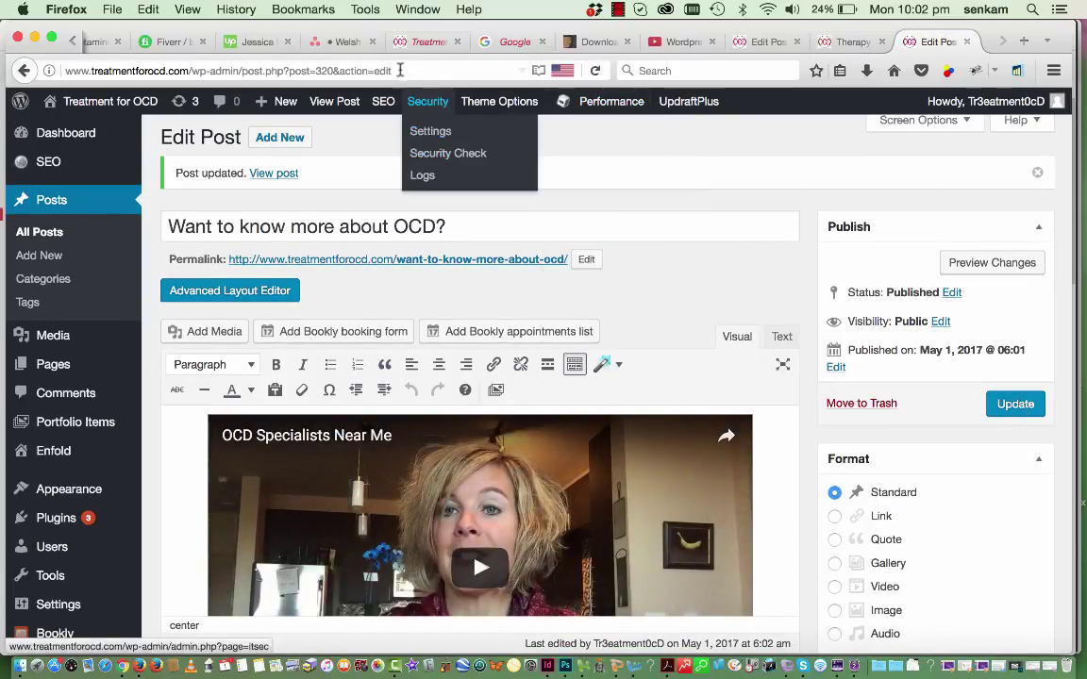
# - Go to the site's home page, open the Blog page and look through the listed posts
pyautogui.moveTo(390, 71); pyautogui.dragTo(192, 72)
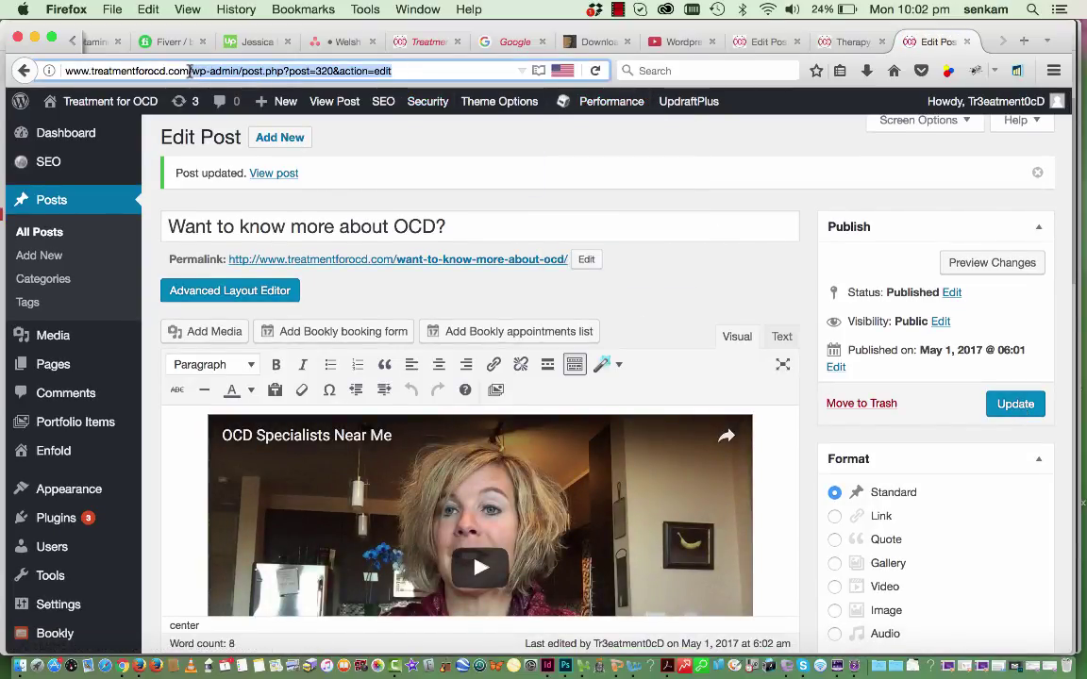
pyautogui.press('BackSpace')
pyautogui.press('Return')
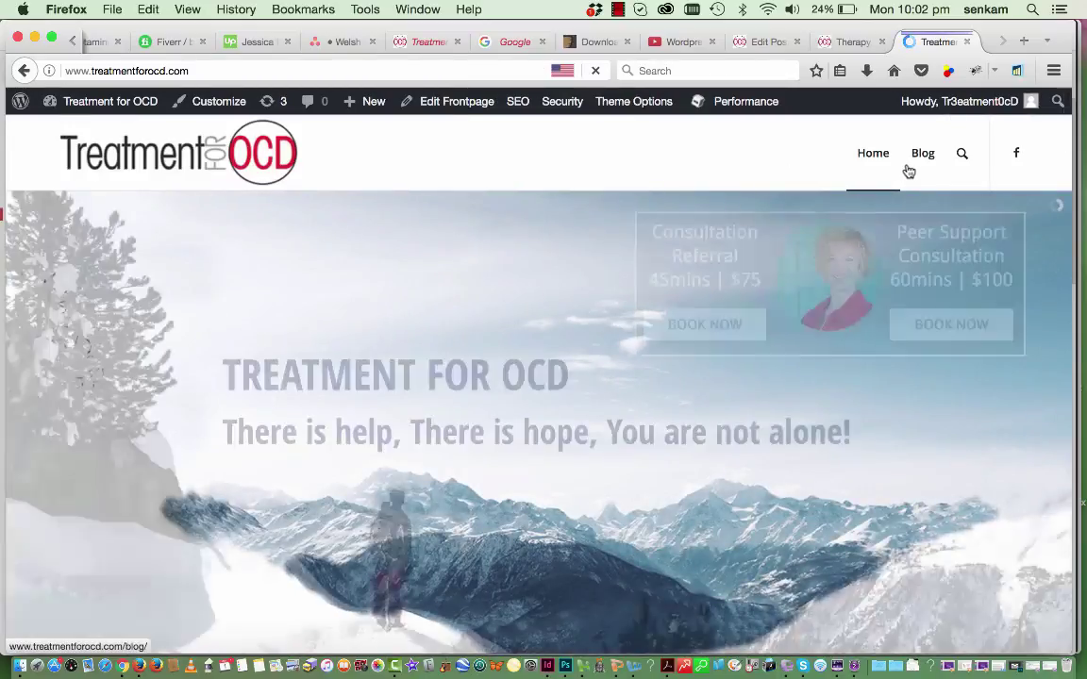
pyautogui.click(924, 161)
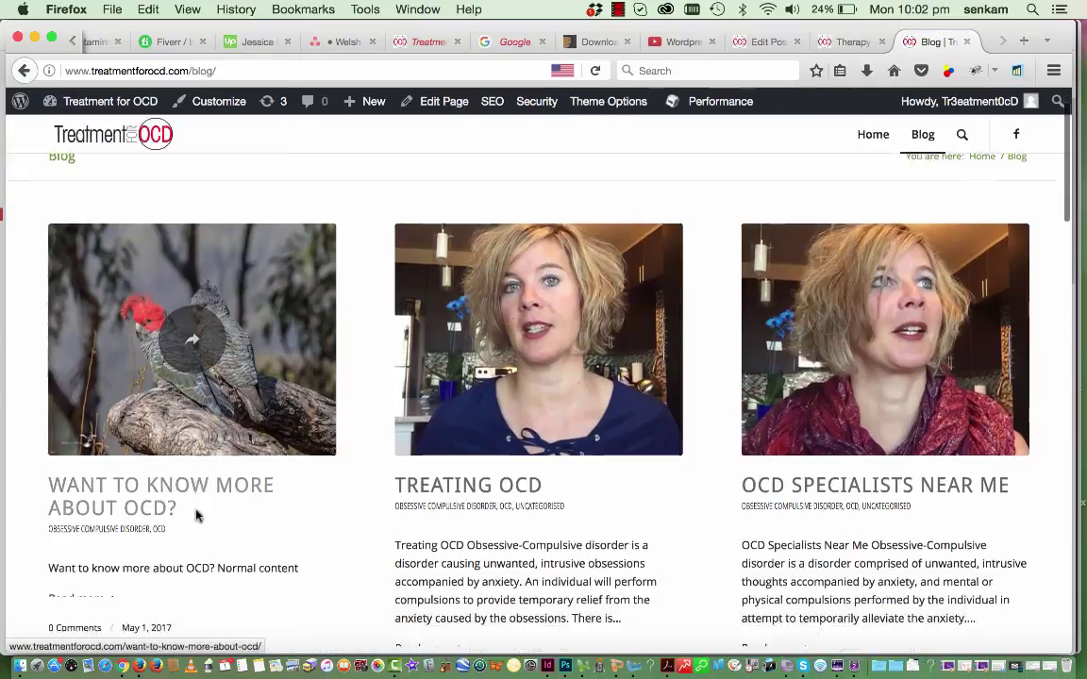
pyautogui.scroll(-2, 190, 472)
pyautogui.scroll(-20, 190, 472)
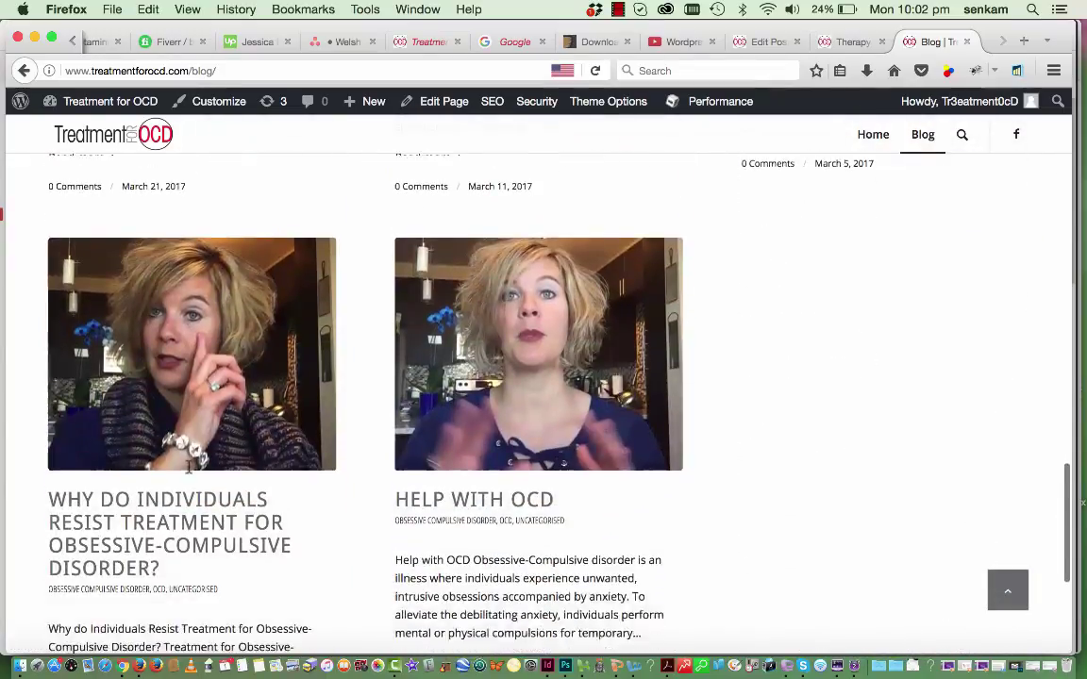
pyautogui.scroll(-5, 188, 467)
pyautogui.scroll(20, 188, 469)
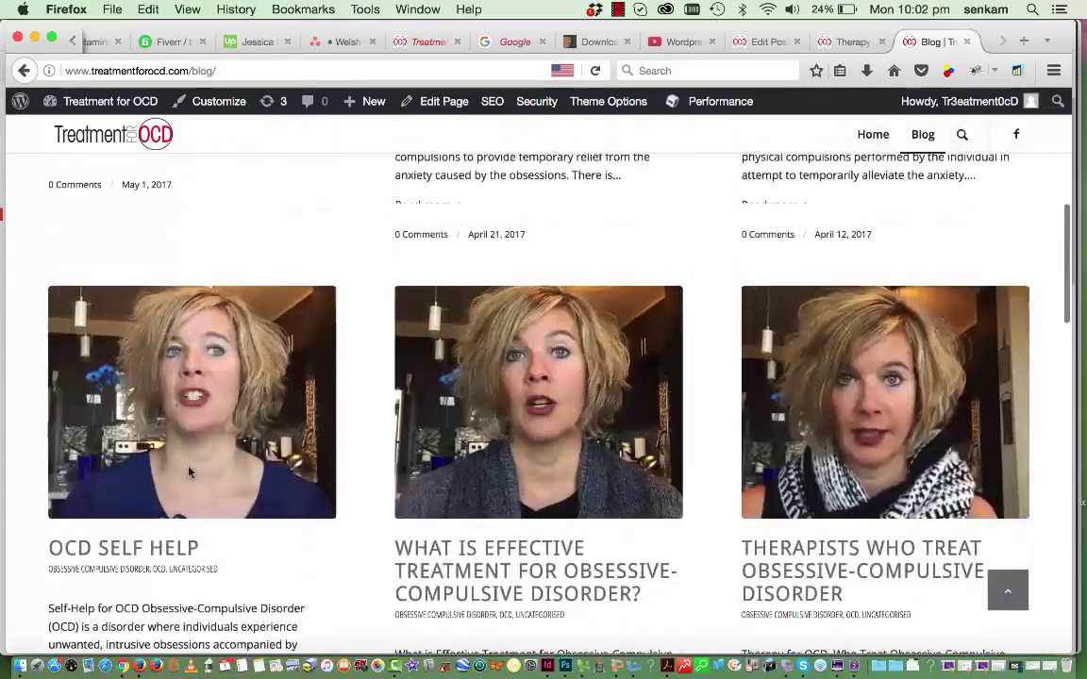
pyautogui.scroll(10, 188, 472)
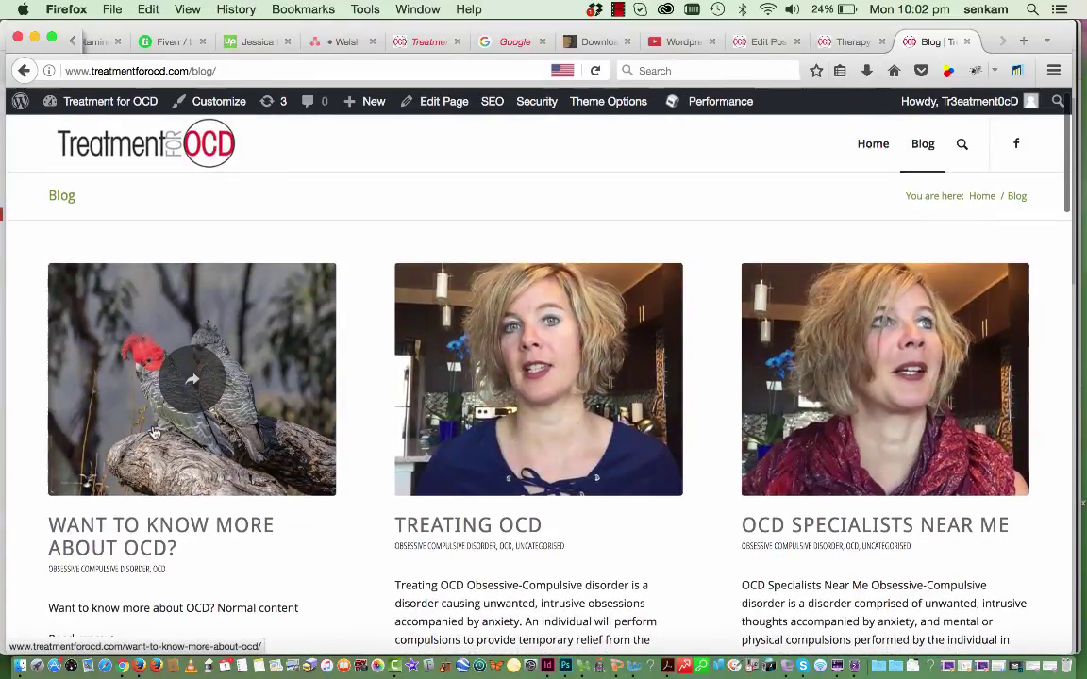
# - Open the "Want to know more about OCD?" post from the blog and review its video, heading, content and tags
pyautogui.click(154, 432)
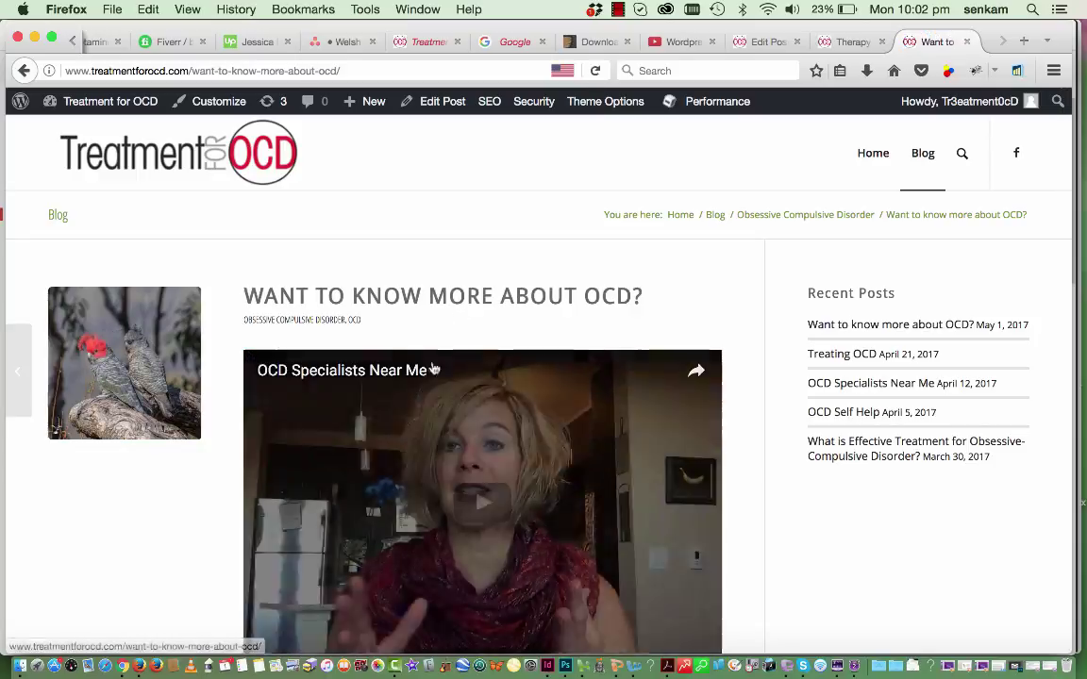
pyautogui.scroll(-5, 434, 425)
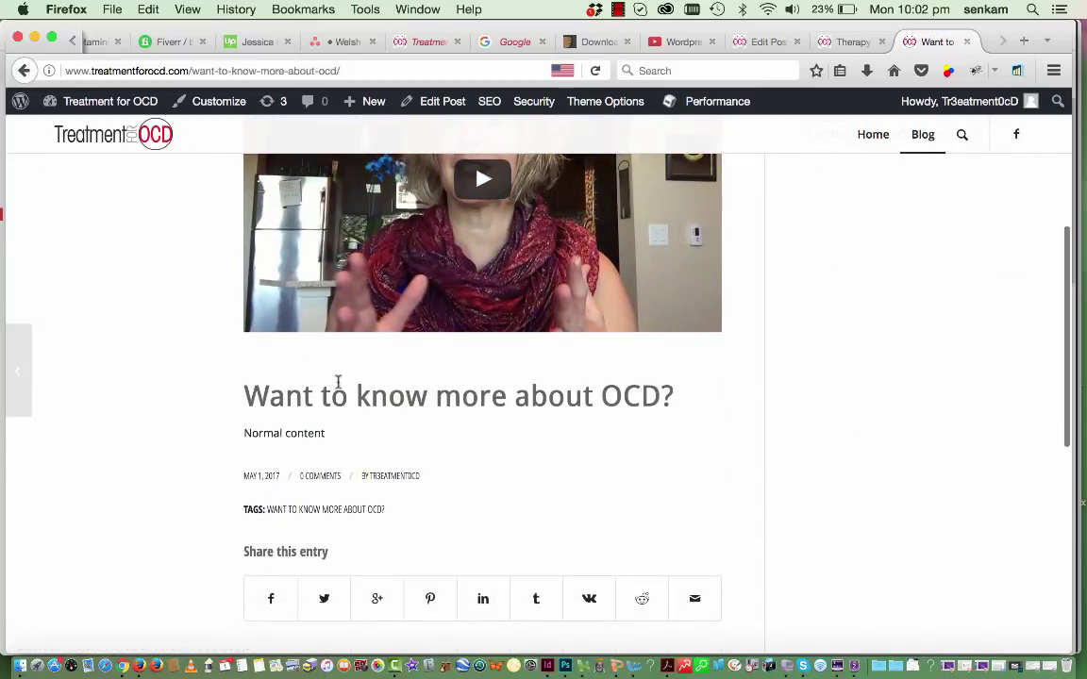
pyautogui.scroll(-3, 385, 400)
pyautogui.scroll(10, 385, 400)
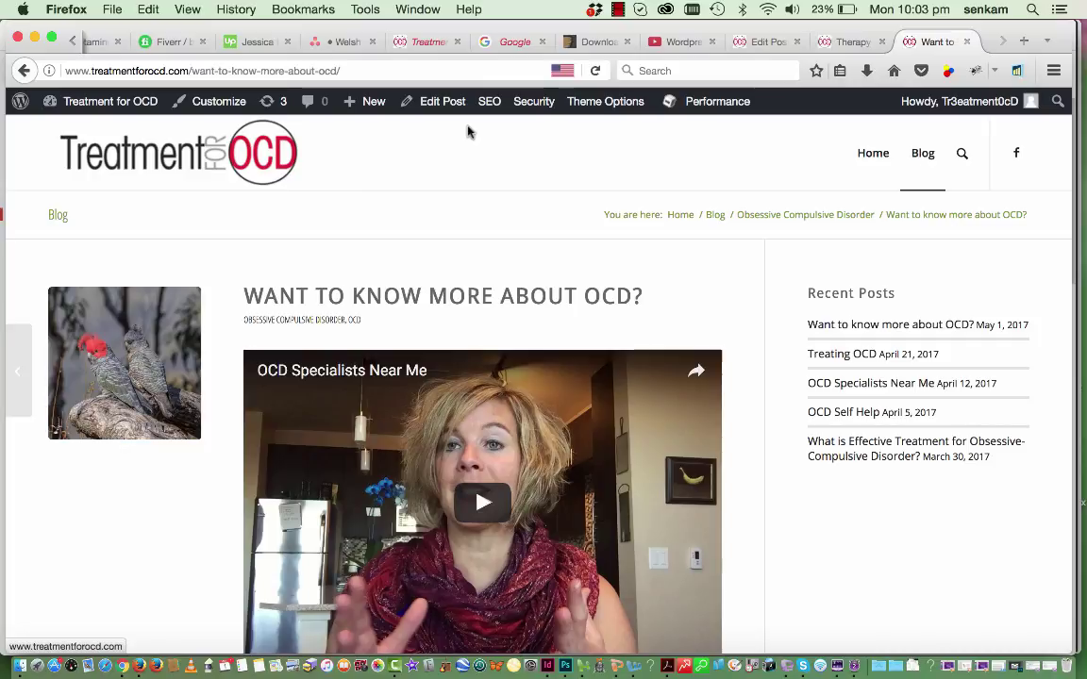
# - Open the "Want to know more about OCD?" post for editing and review its publish settings, content and featured image
pyautogui.click(443, 106)
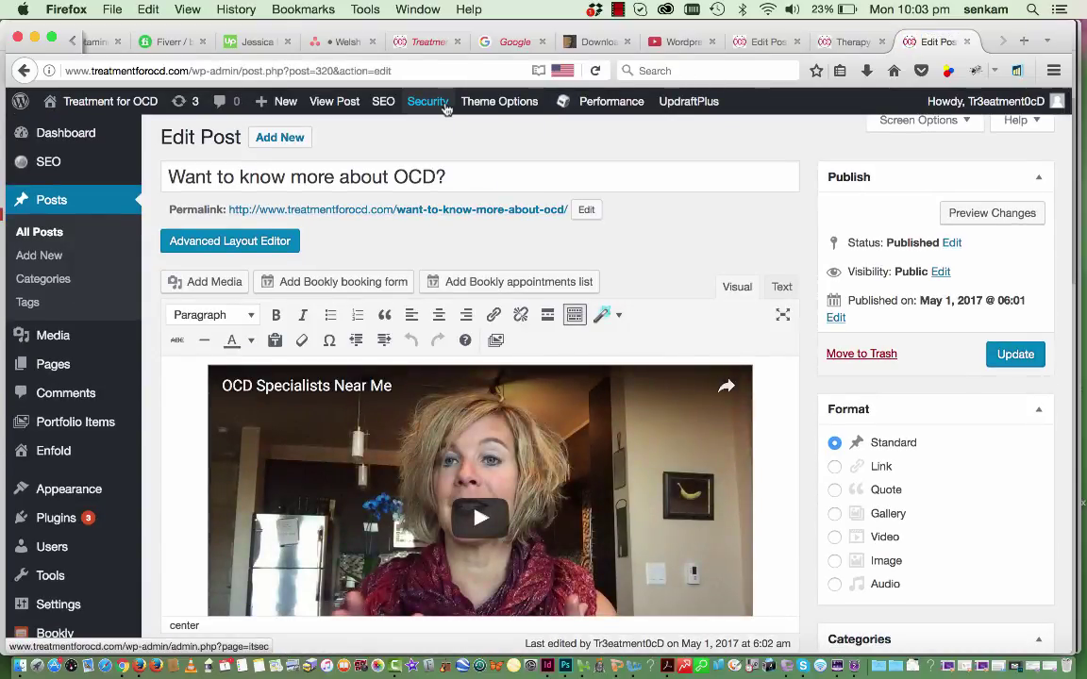
pyautogui.scroll(-2, 681, 214)
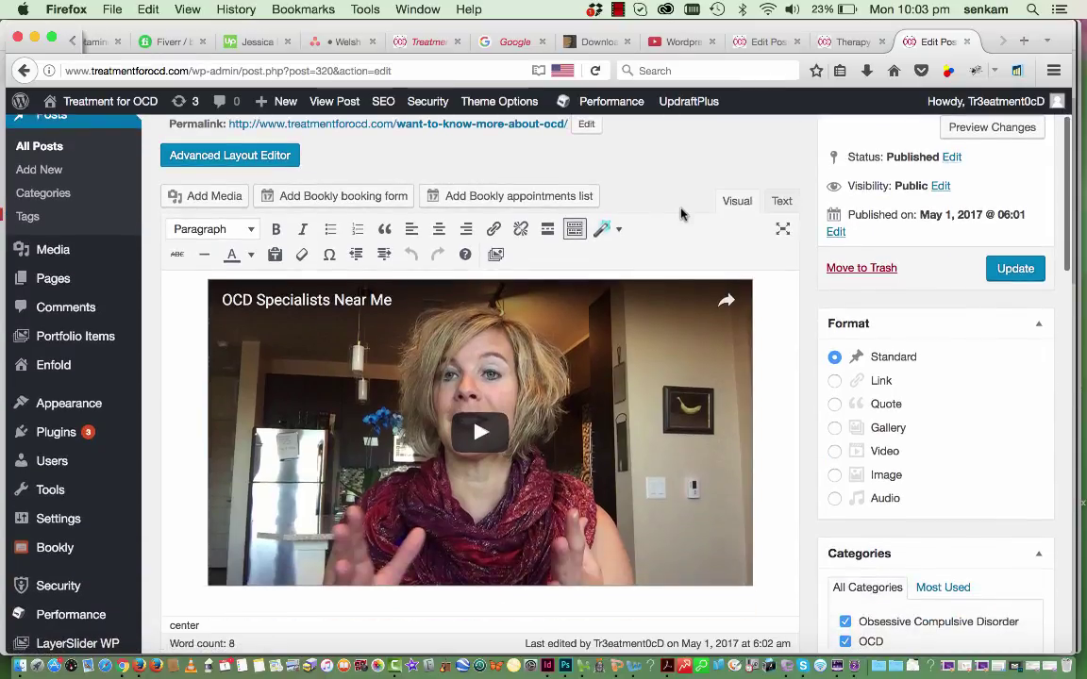
pyautogui.scroll(2, 694, 305)
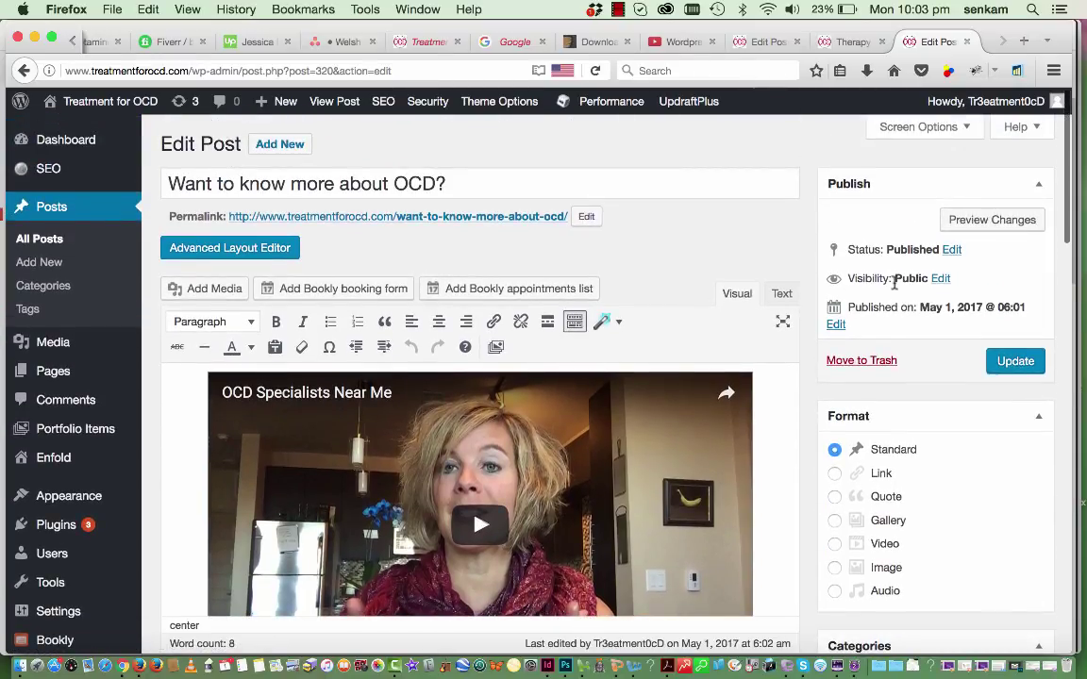
pyautogui.scroll(-1, 885, 364)
pyautogui.scroll(1, 885, 364)
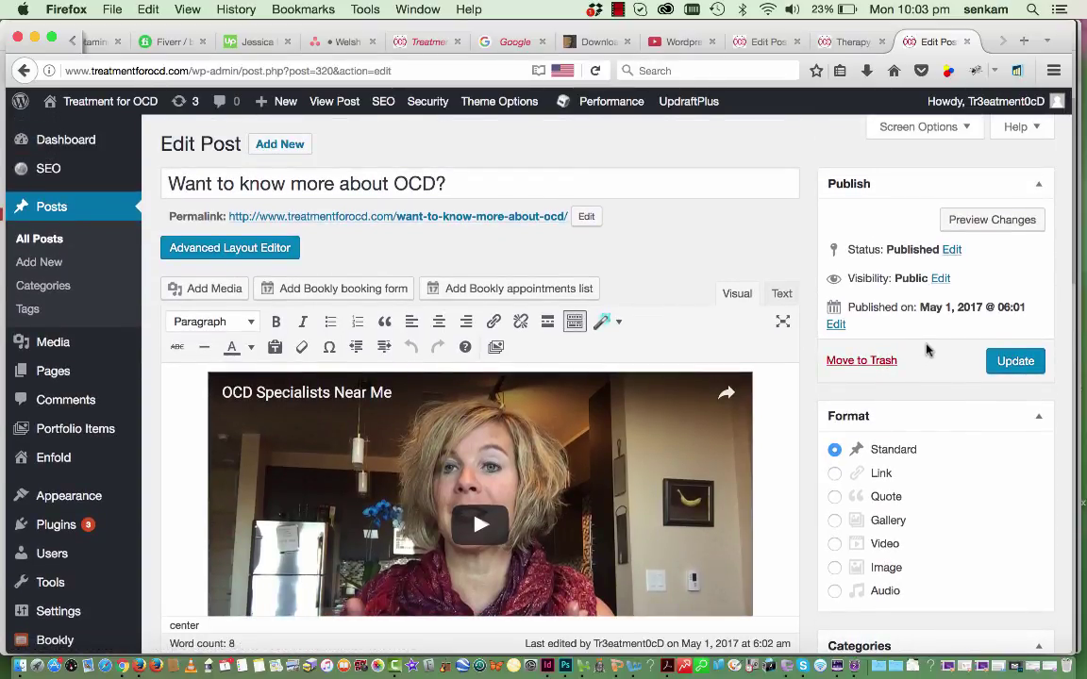
pyautogui.scroll(-20, 692, 433)
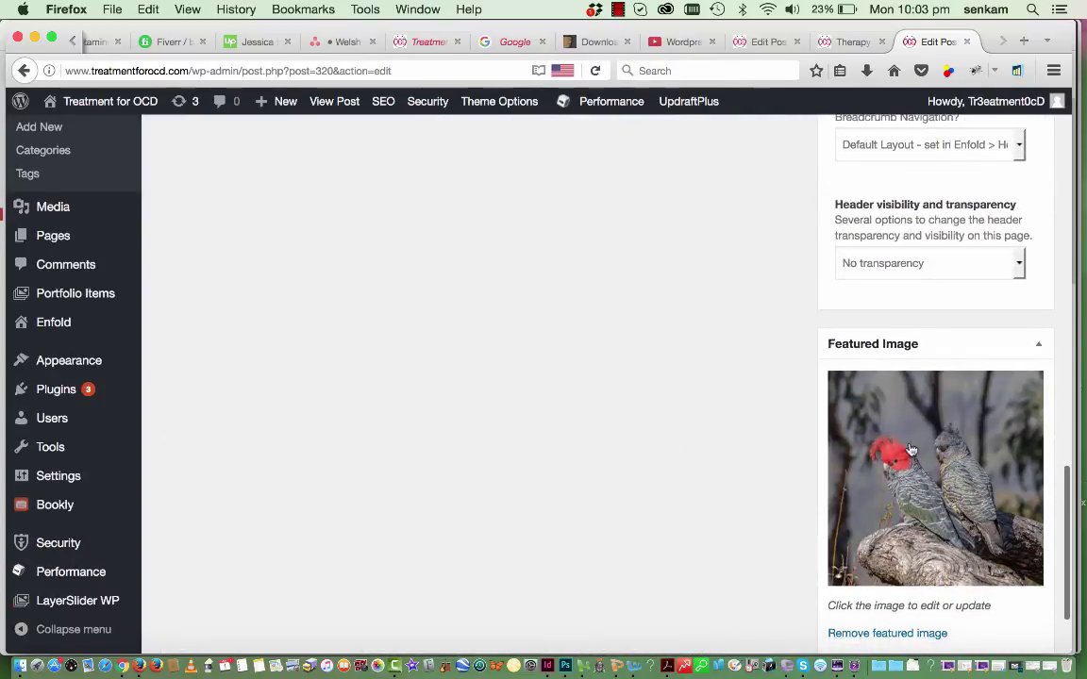
pyautogui.scroll(20, 927, 477)
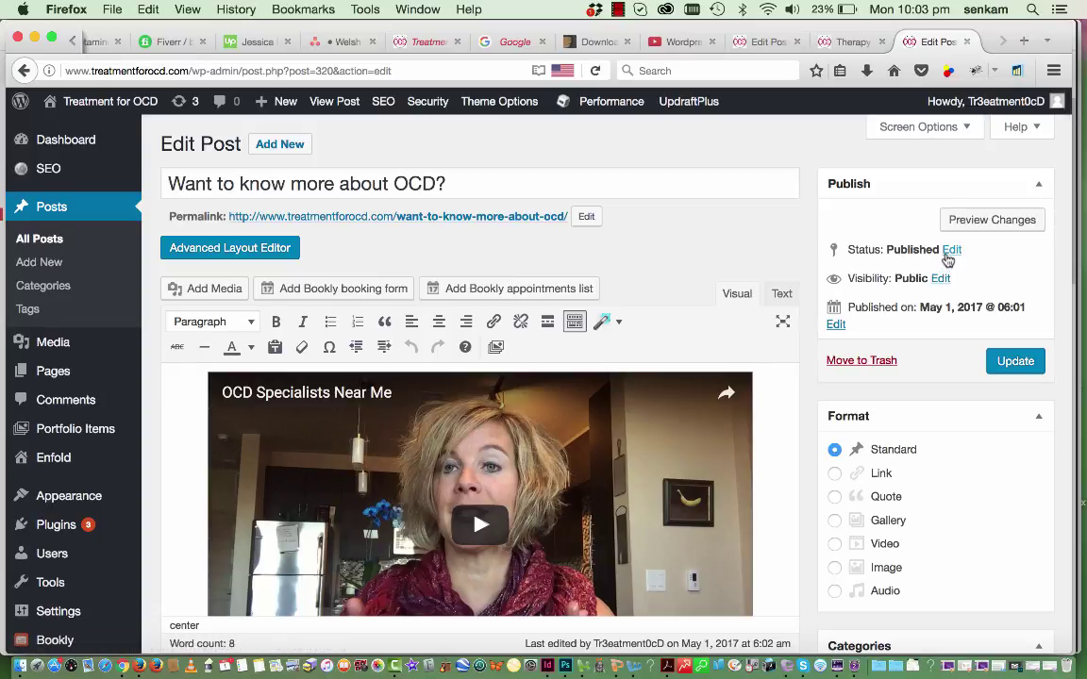
# - Set the post's visibility to Private and update the post
pyautogui.click(941, 278)
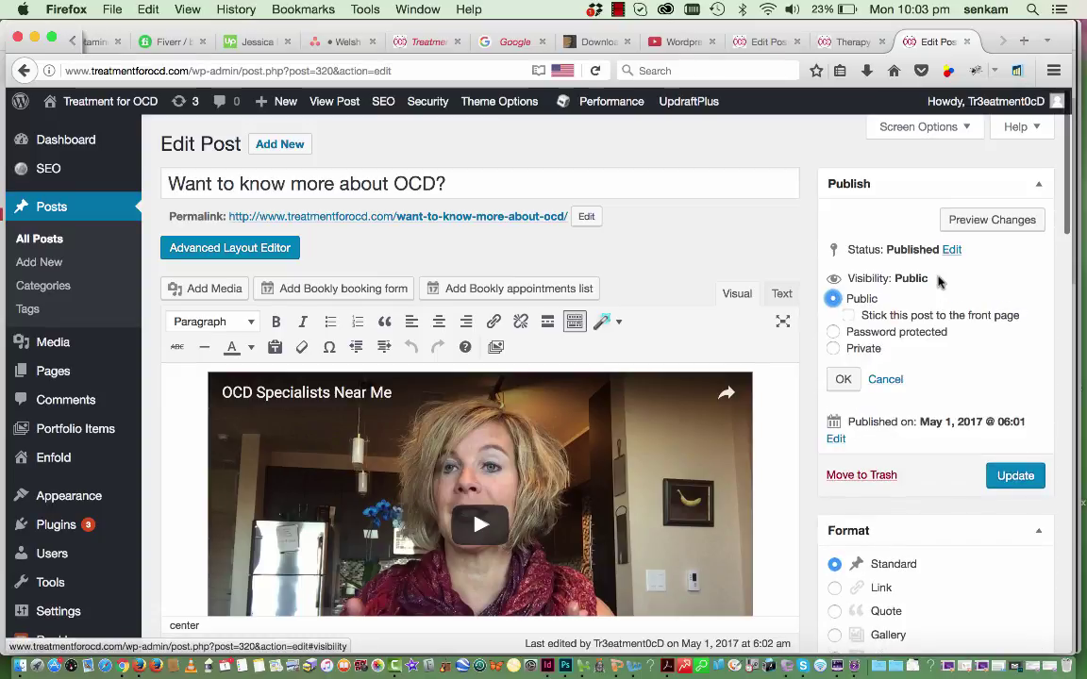
pyautogui.click(834, 350)
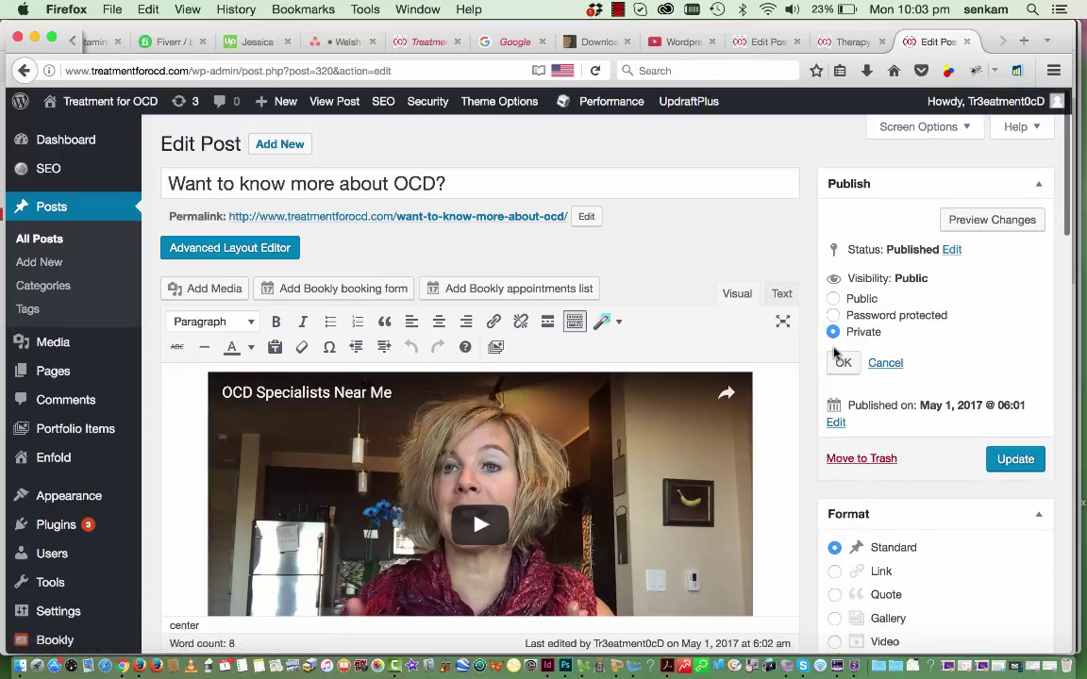
pyautogui.click(838, 369)
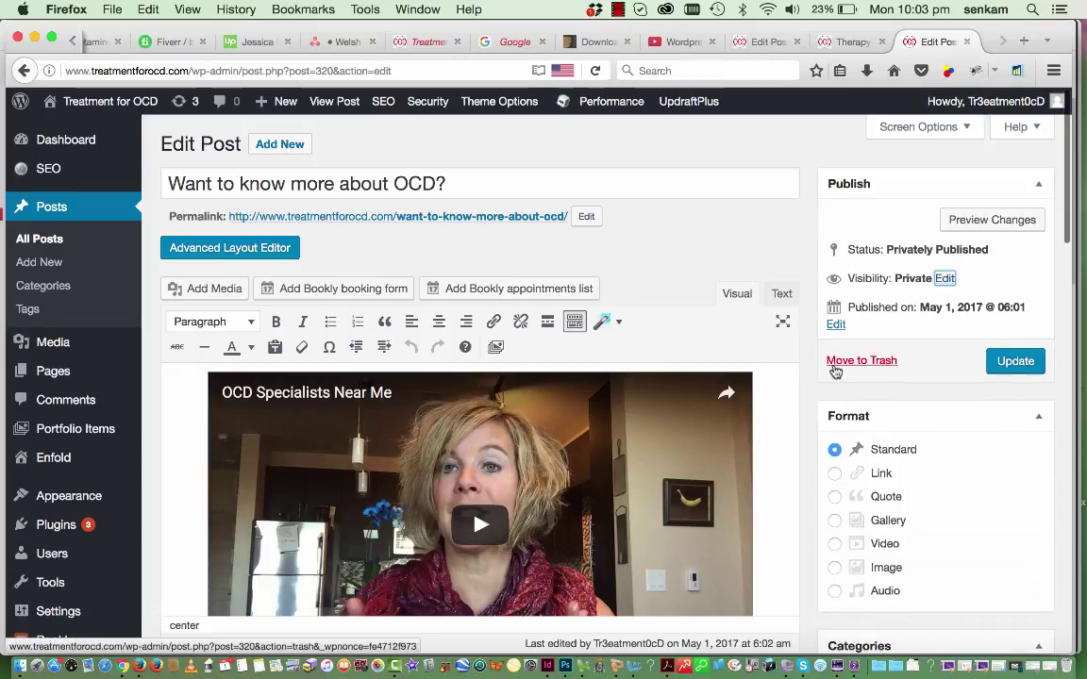
pyautogui.click(1013, 362)
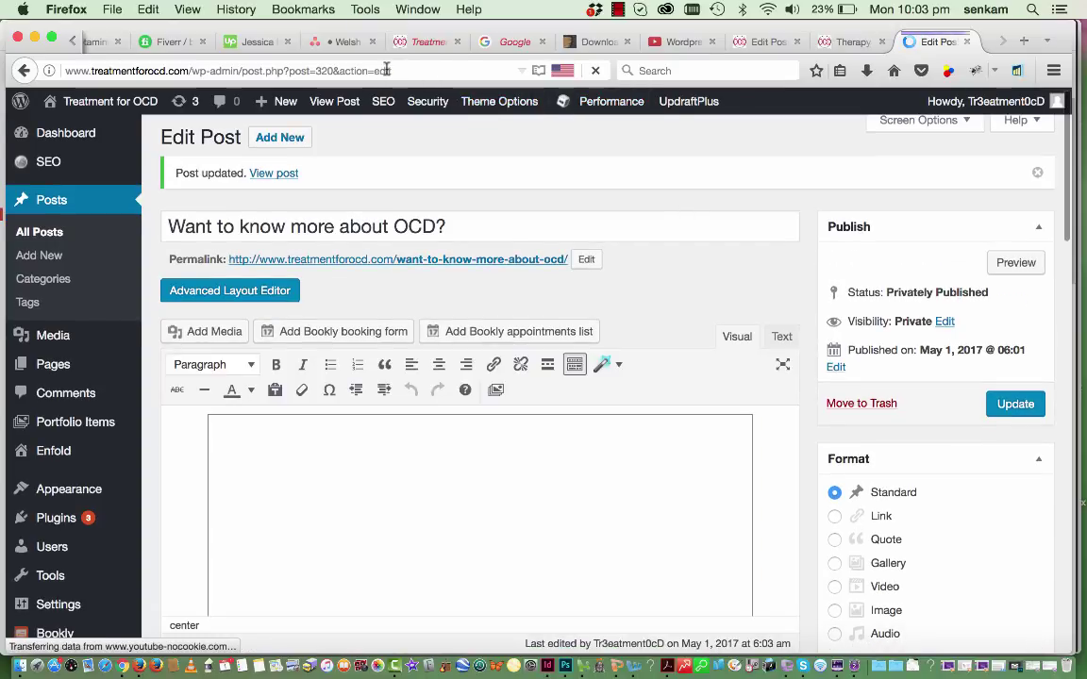
# - Return to the site's home page and open the Blog page to check the private post while logged in
pyautogui.click(378, 72)
pyautogui.keyDown('shift'); pyautogui.click(191, 70); pyautogui.keyUp('shift')
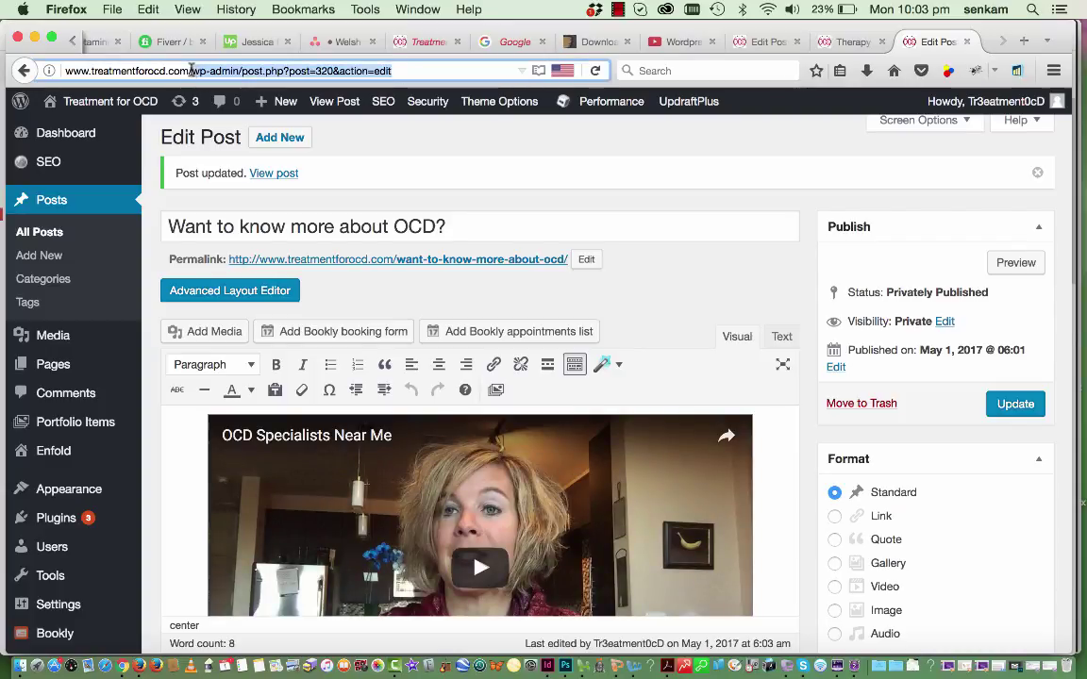
pyautogui.press('BackSpace')
pyautogui.press('Return')
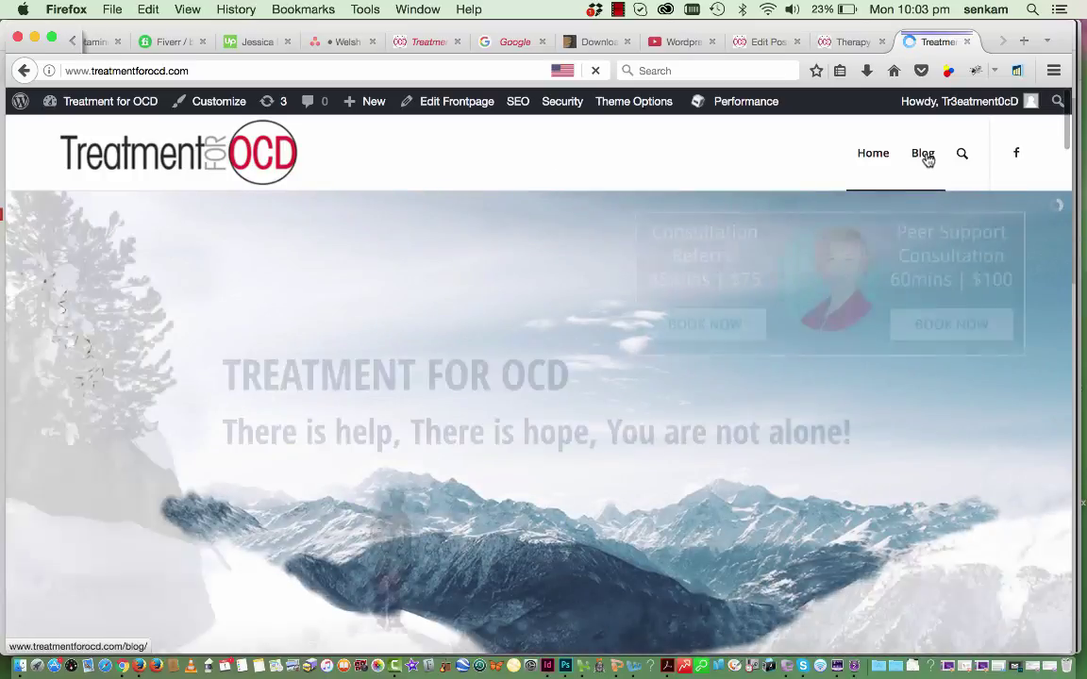
pyautogui.click(923, 154)
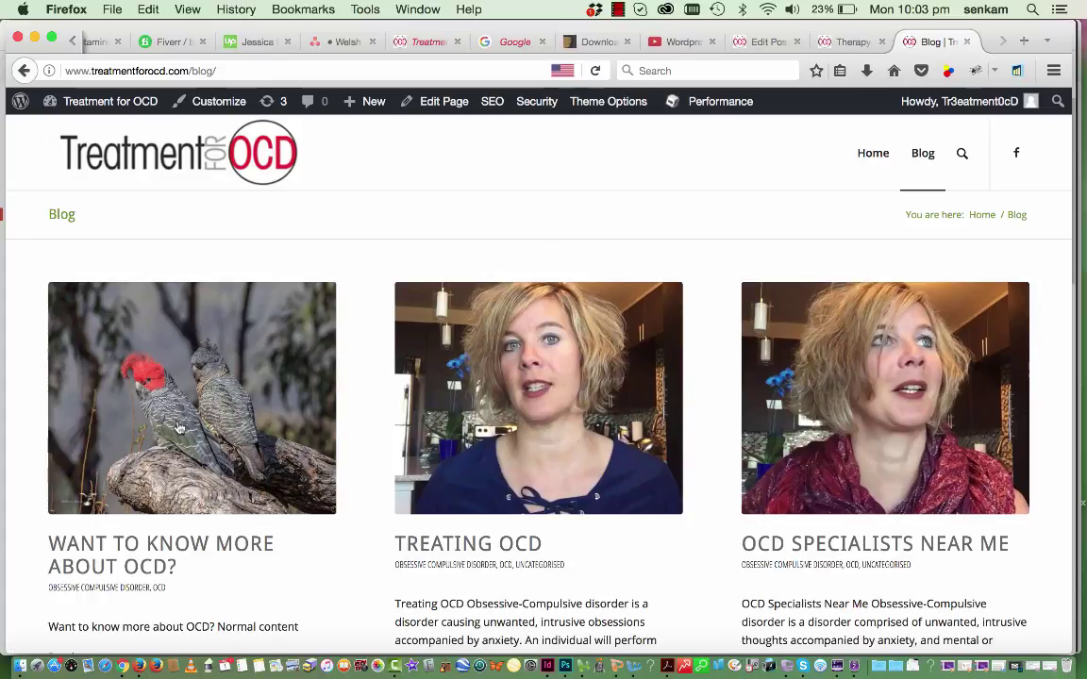
# - Switch to Google Chrome and load treatmentforocd.com in a new tab to view the site as a logged-out visitor
pyautogui.click(123, 666)
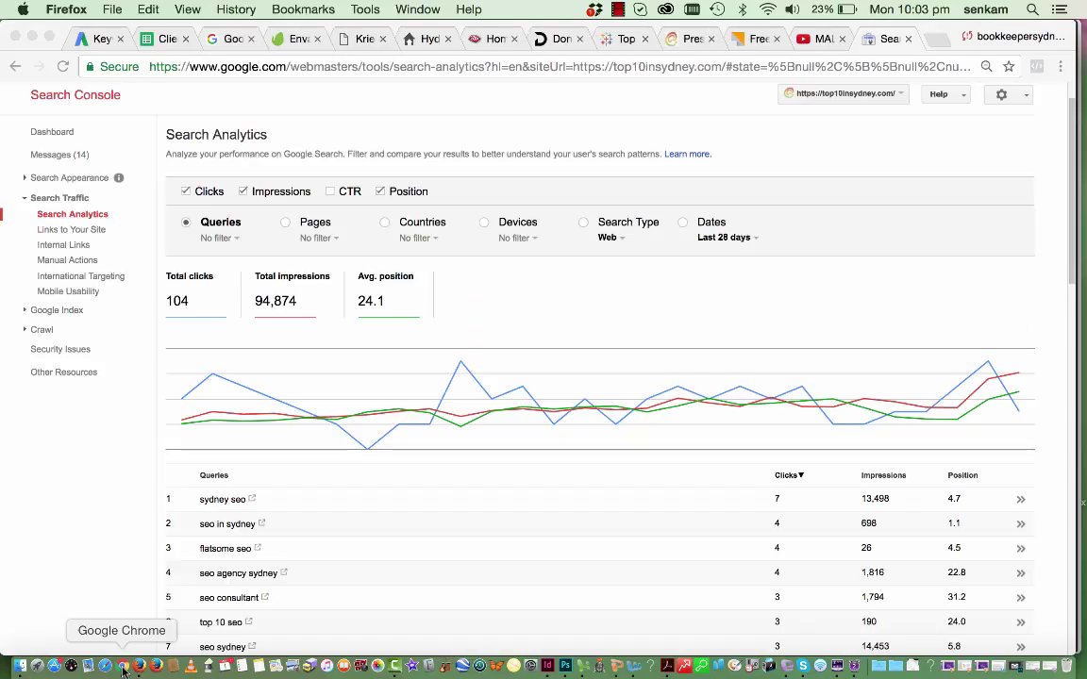
pyautogui.click(936, 42)
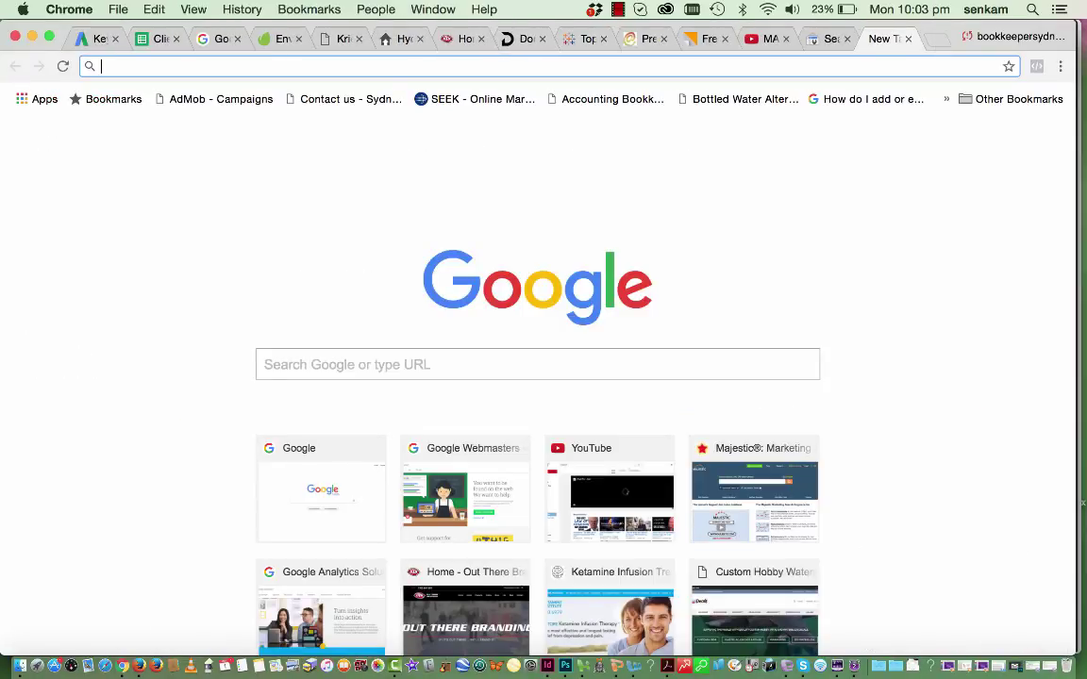
pyautogui.write('tre')
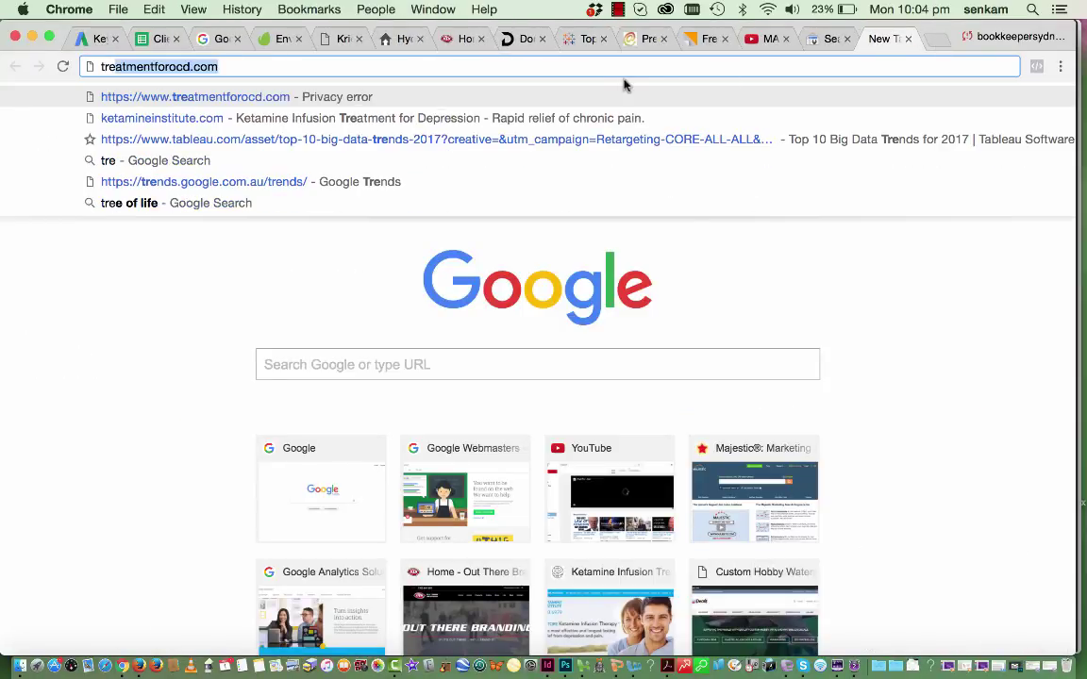
pyautogui.press('Right')
pyautogui.press('Return')
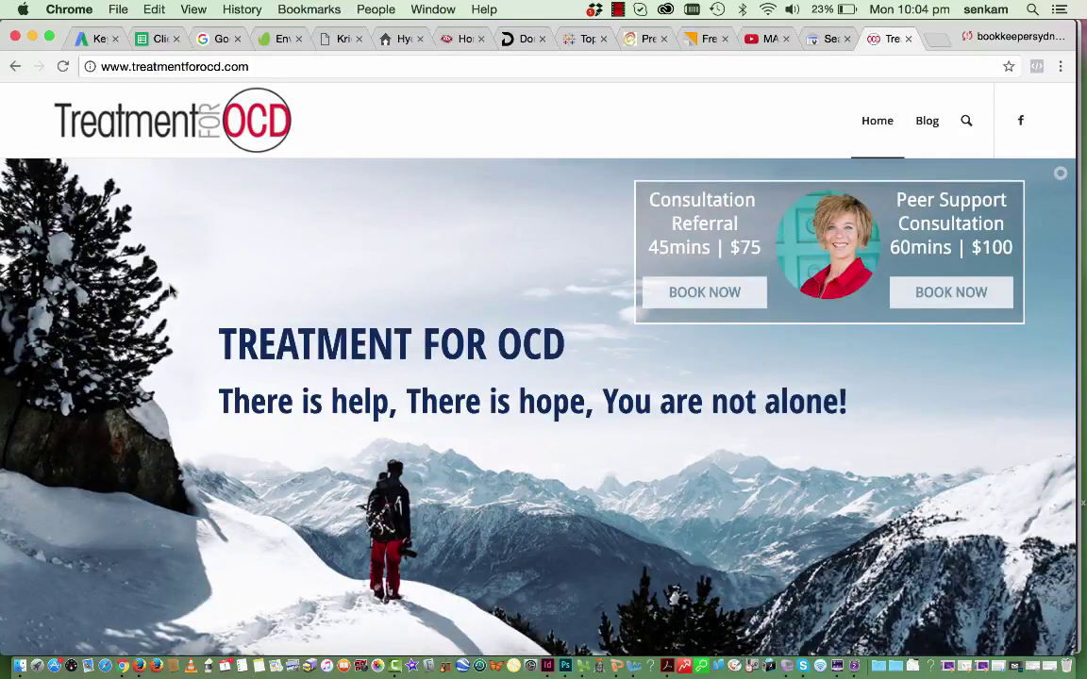
# - Open the Blog page in the logged-out view and look through all posts for the private one
pyautogui.click(928, 123)
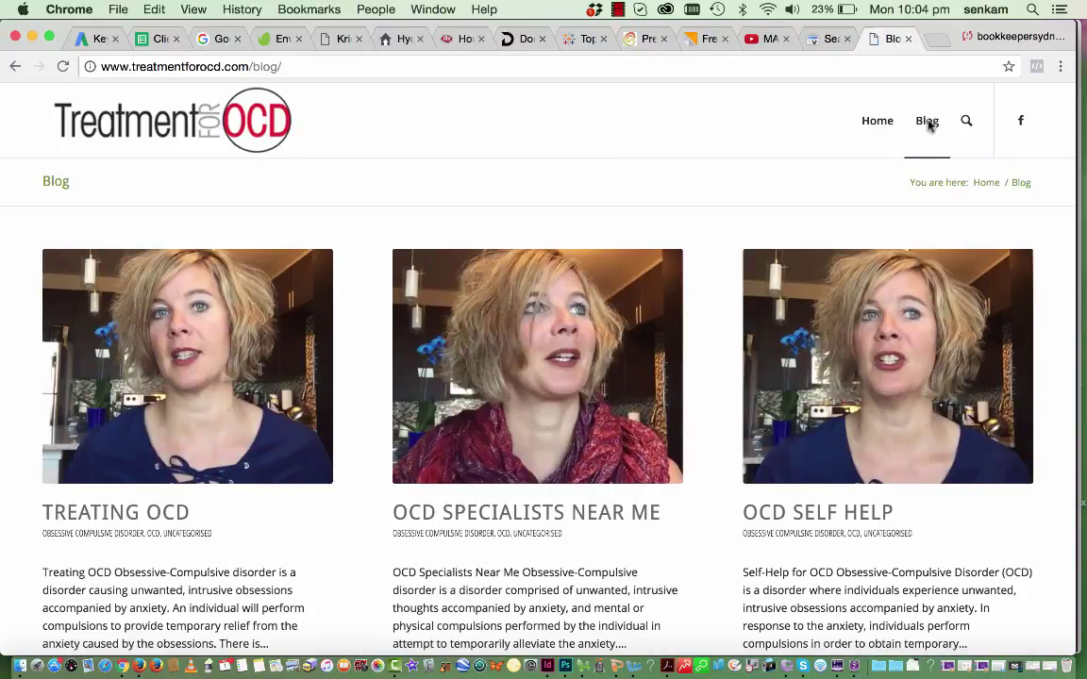
pyautogui.scroll(-15, 498, 444)
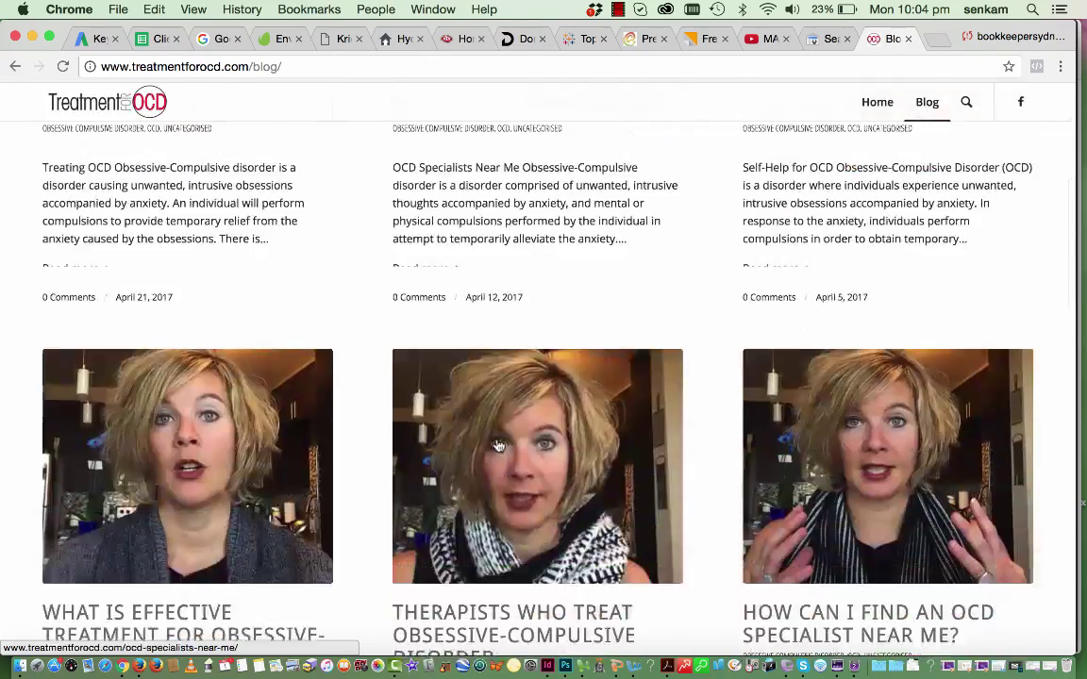
pyautogui.scroll(-10, 498, 444)
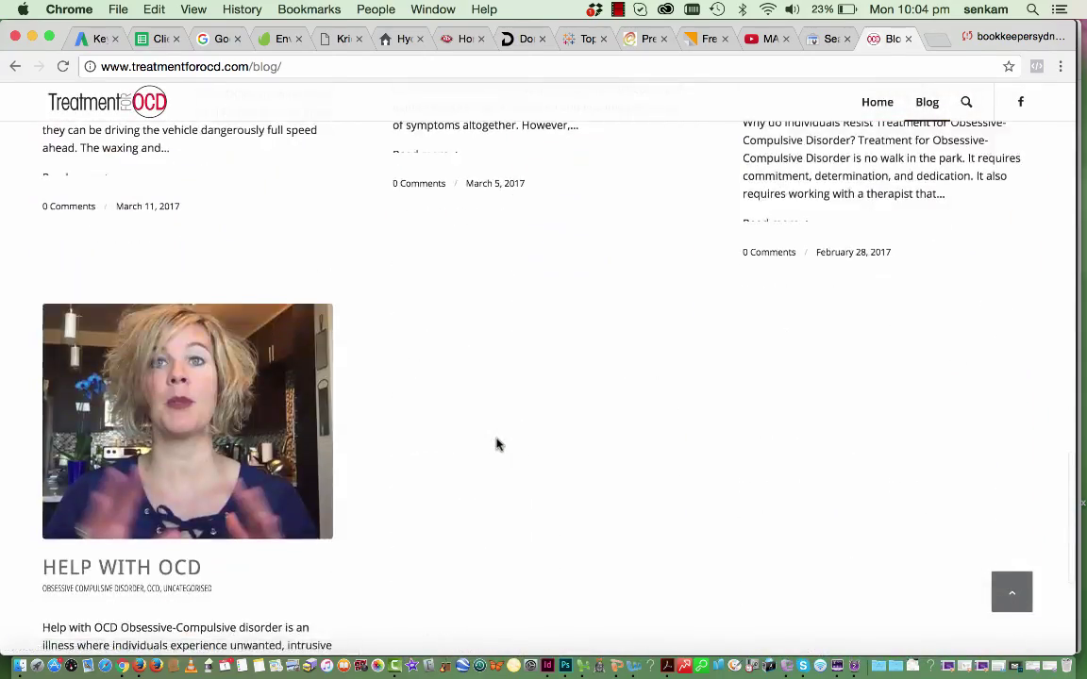
pyautogui.scroll(13, 498, 443)
pyautogui.scroll(10, 497, 443)
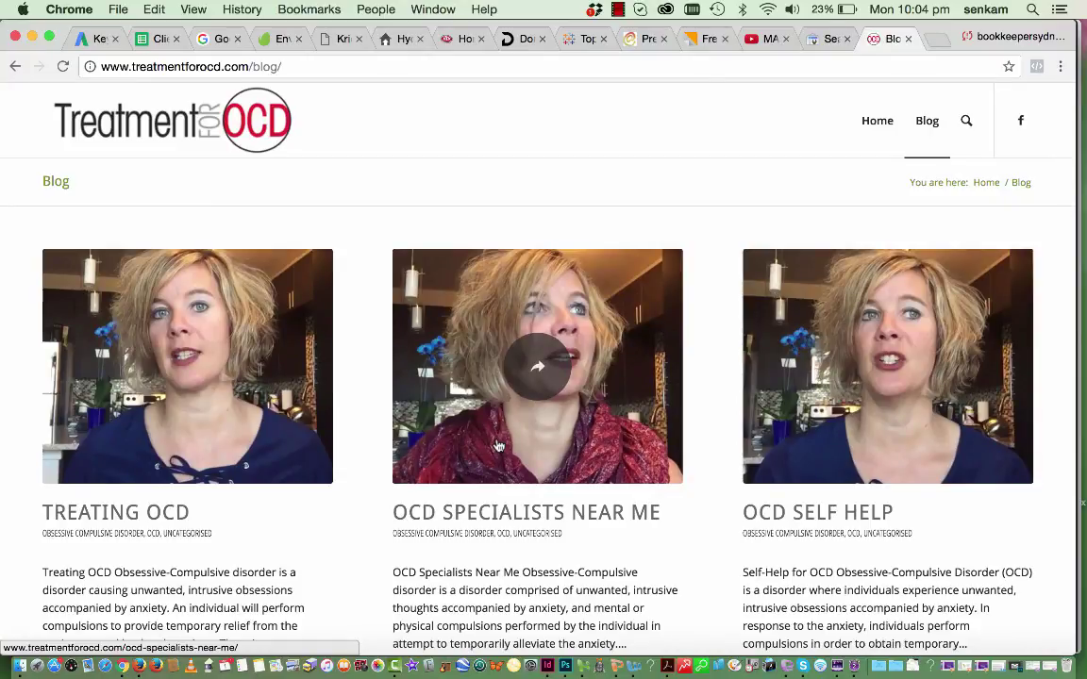
# - Close the site's Chrome tab, switch back to Firefox and look over the logged-in Blog page
pyautogui.click(909, 40)
pyautogui.click(141, 668)
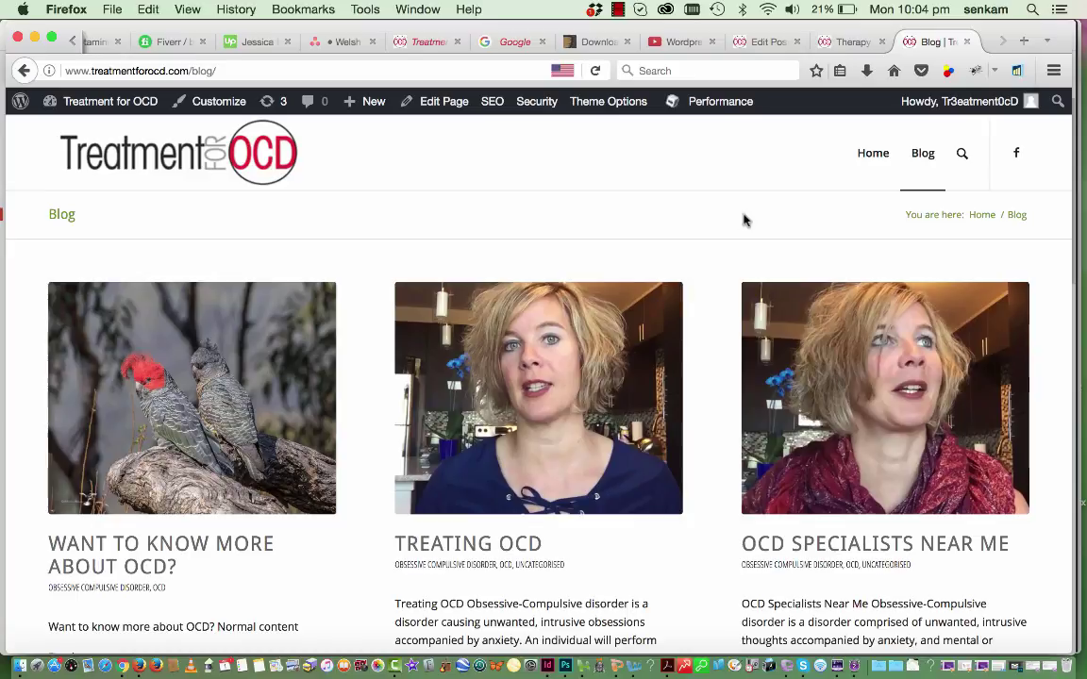
pyautogui.scroll(-2, 743, 220)
pyautogui.scroll(3, 743, 220)
pyautogui.scroll(-5, 834, 200)
pyautogui.scroll(5, 835, 200)
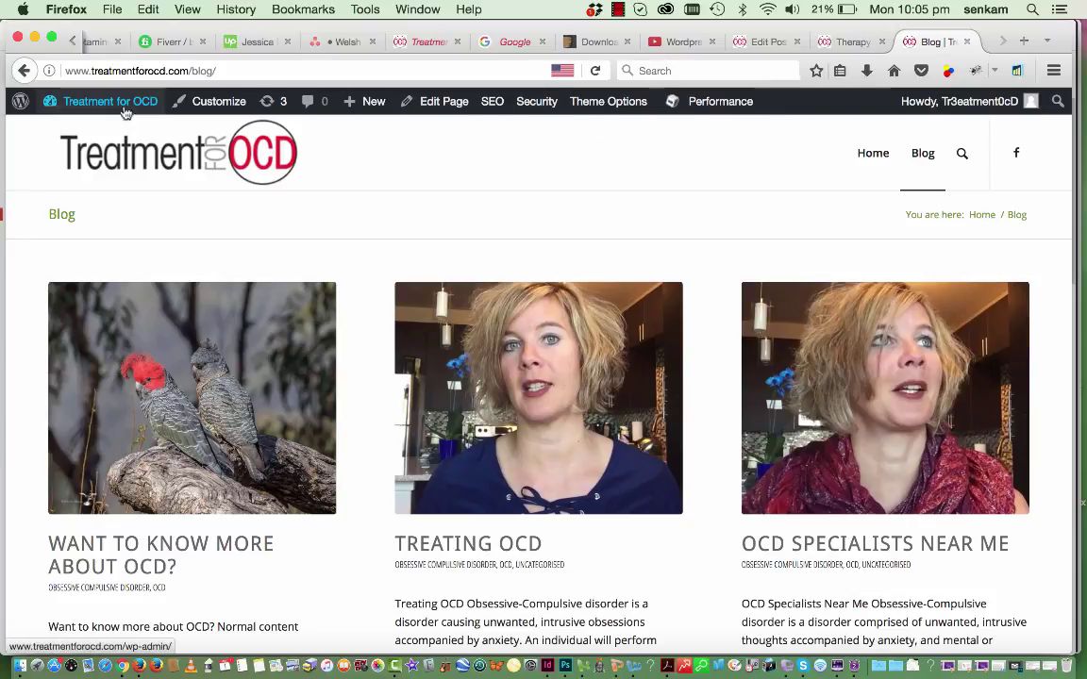
# - Log out of the WordPress account from the Blog page
pyautogui.moveTo(126, 109)
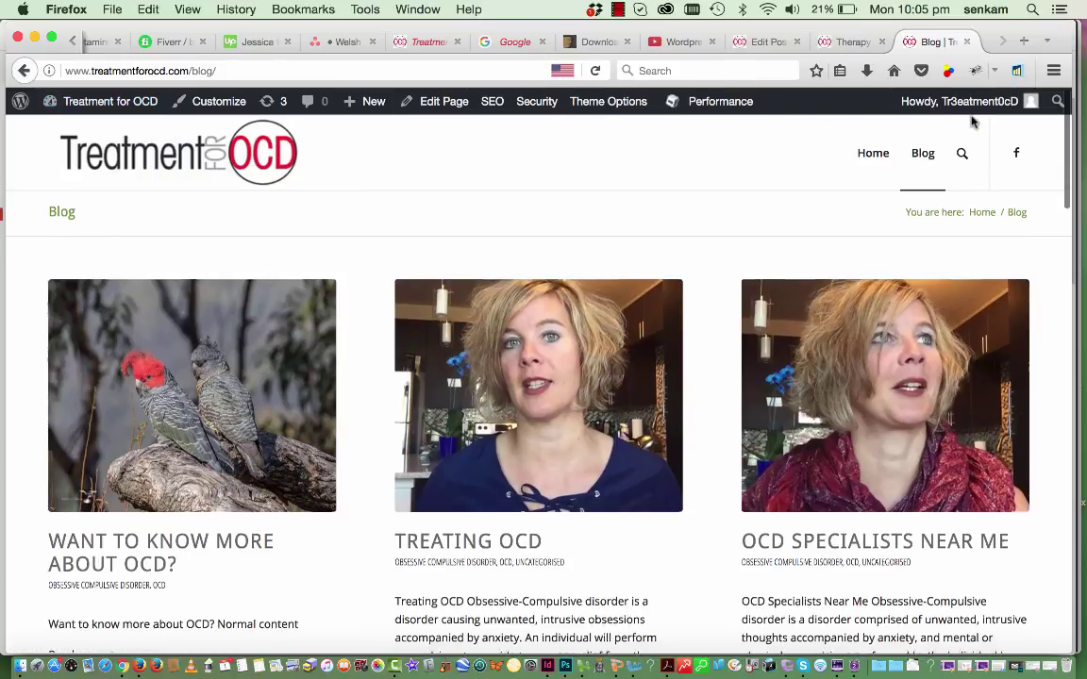
pyautogui.scroll(-5, 972, 121)
pyautogui.scroll(5, 972, 120)
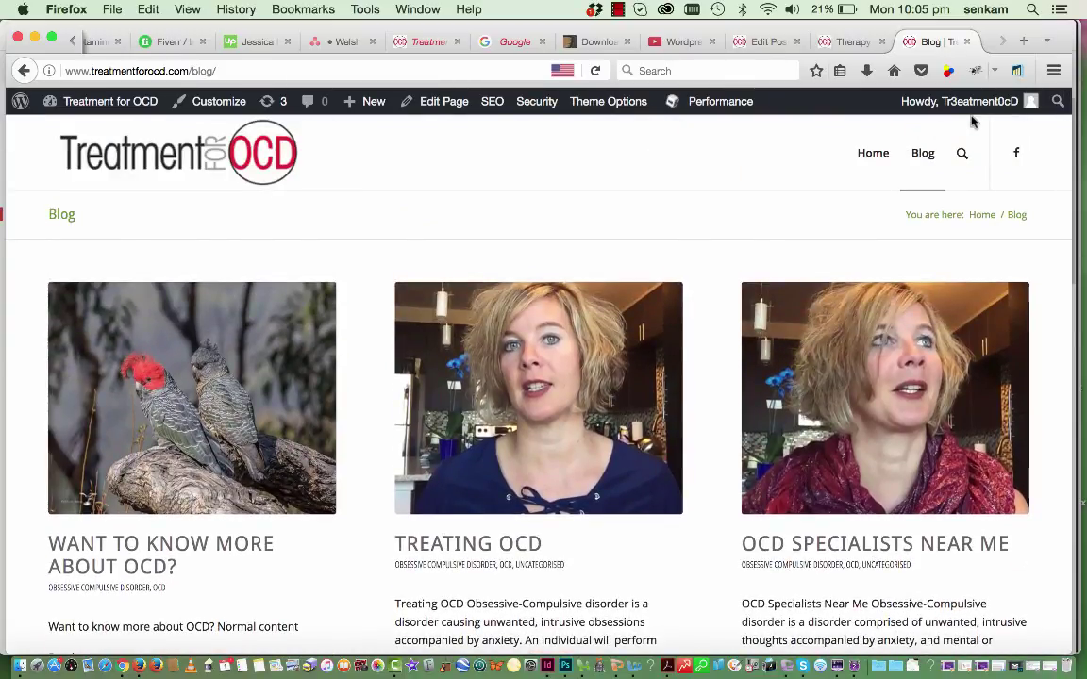
pyautogui.moveTo(983, 111)
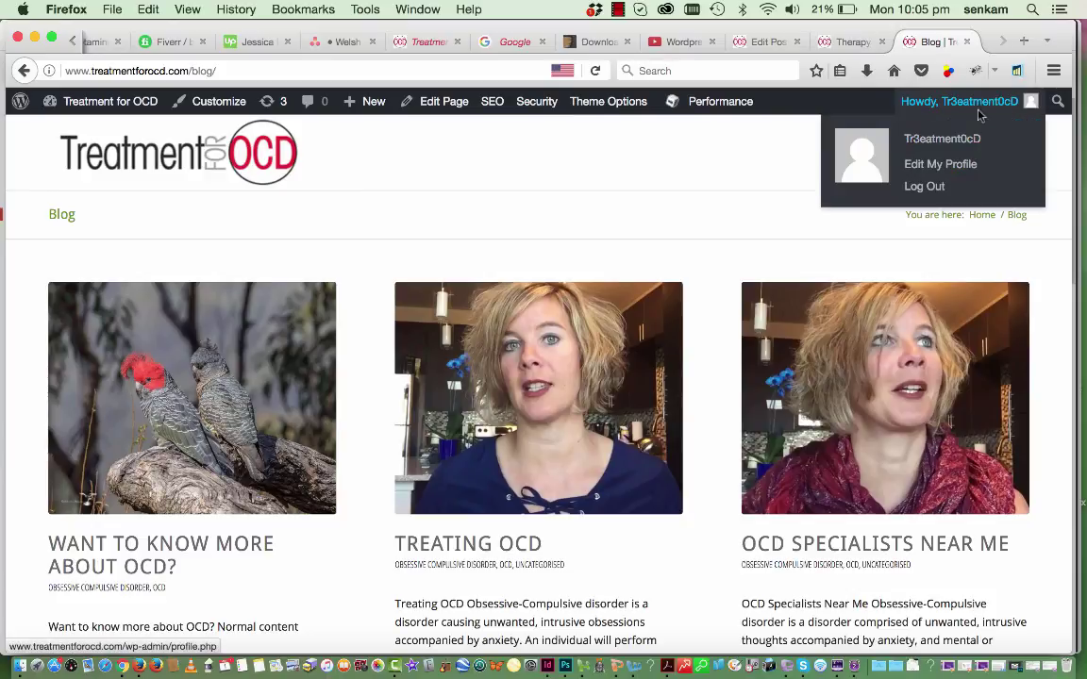
pyautogui.click(926, 188)
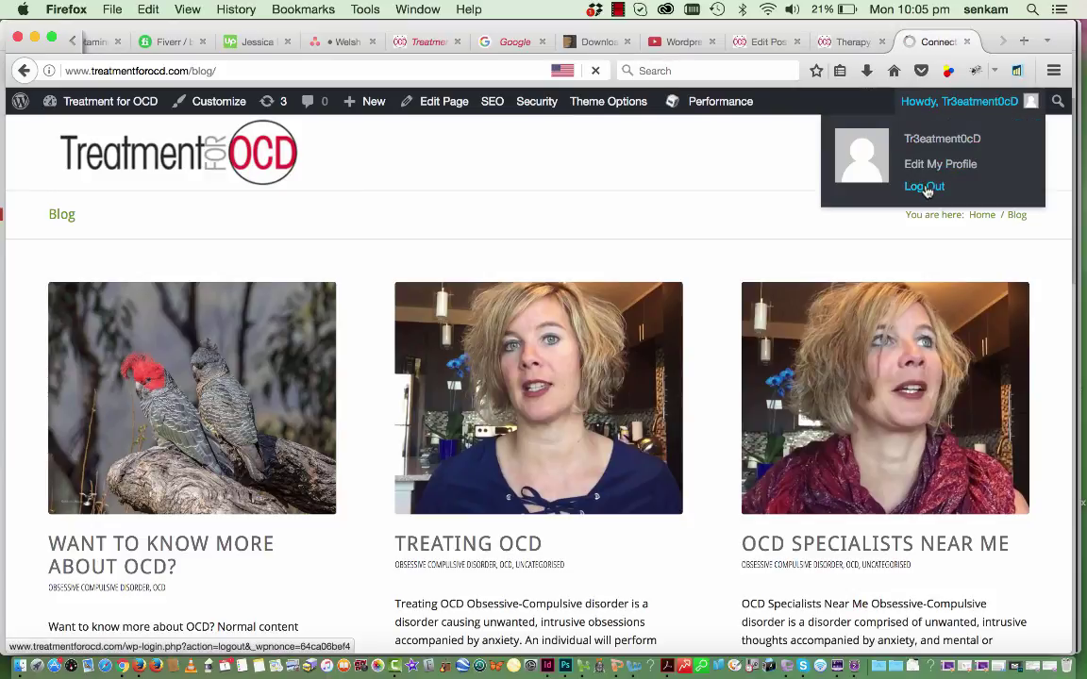